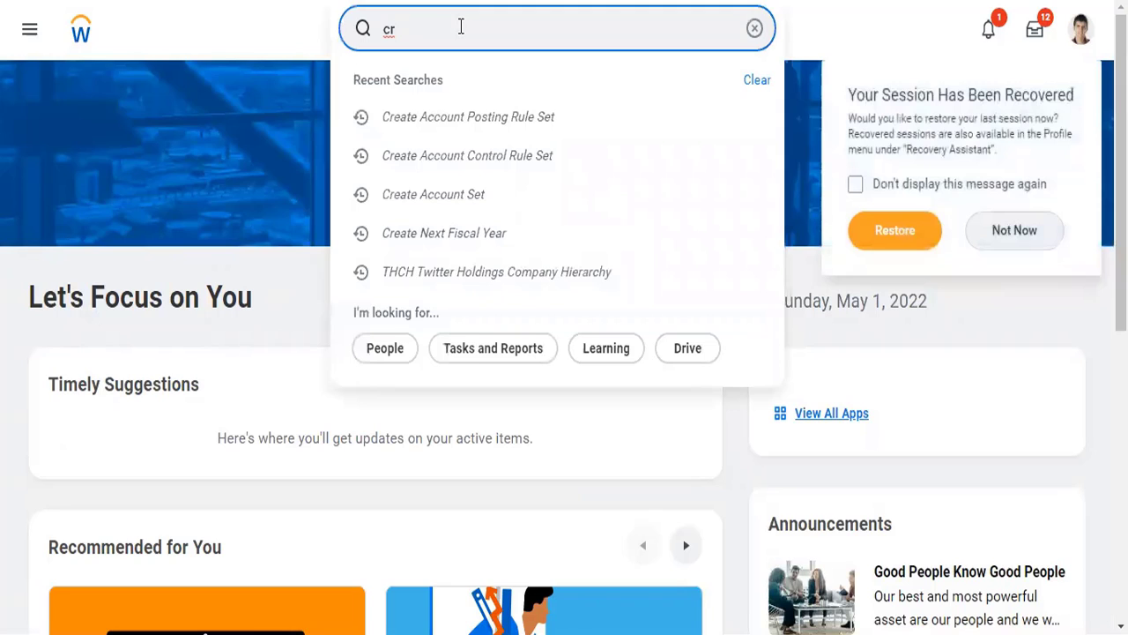
- Find and open the Create Ledger task, and set its company to TW101 Twitter Inc
text(ledger)
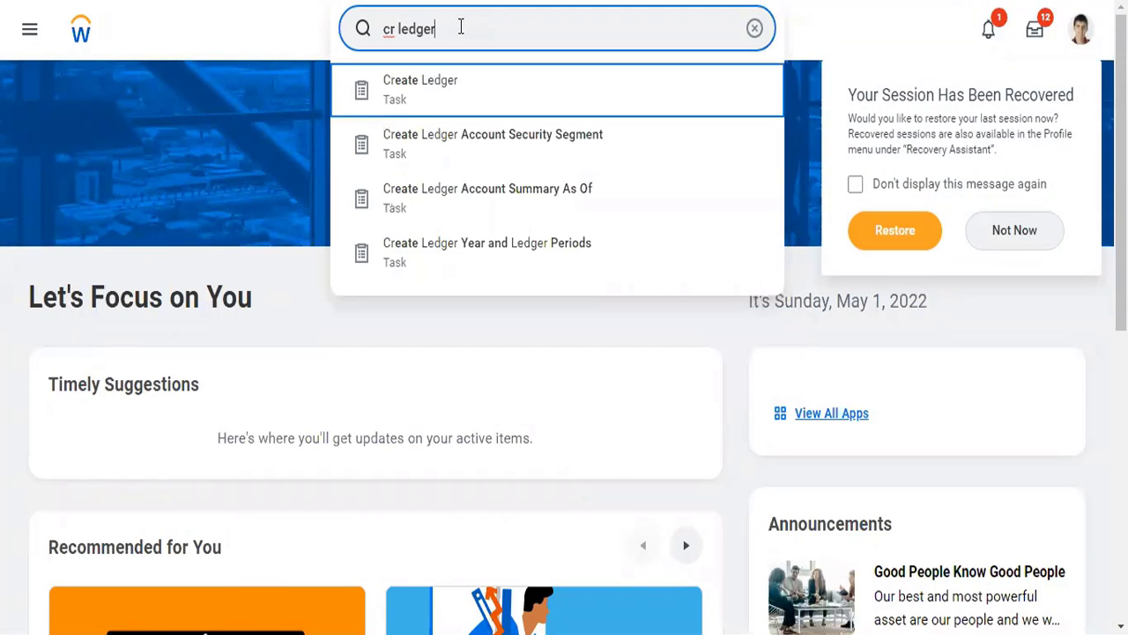
key(Return)
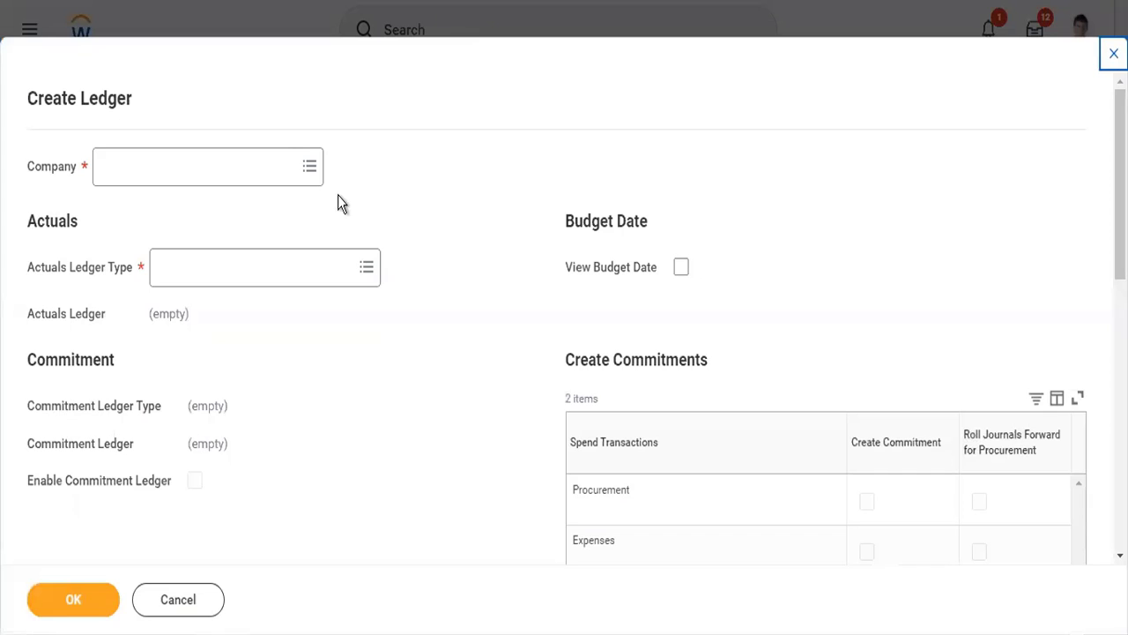
click(244, 173)
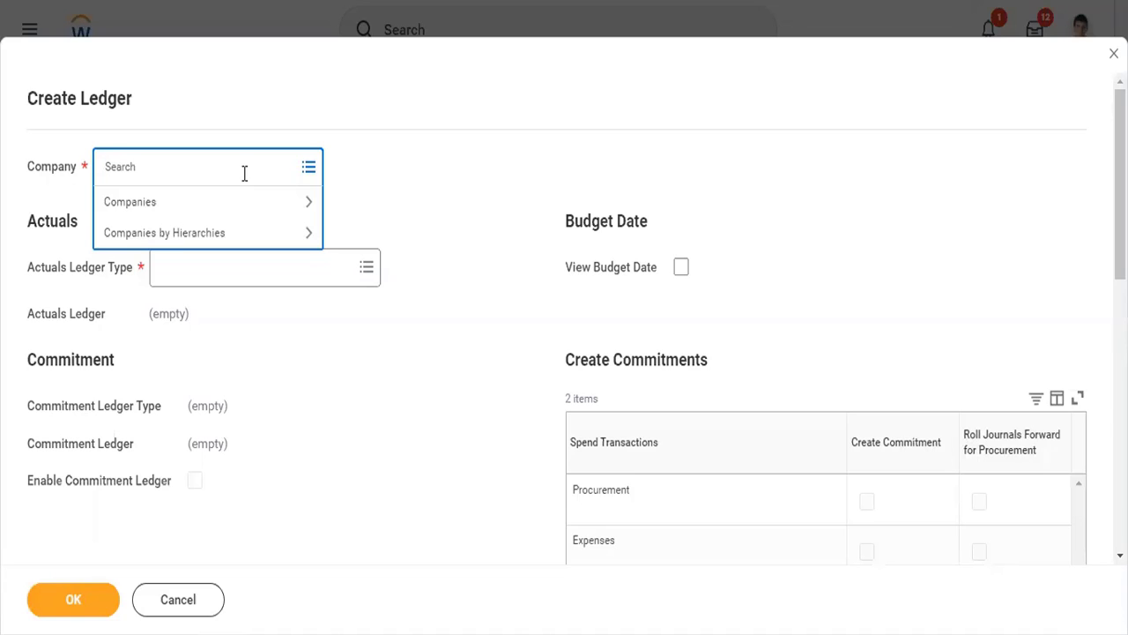
text(twitter)
key(Return)
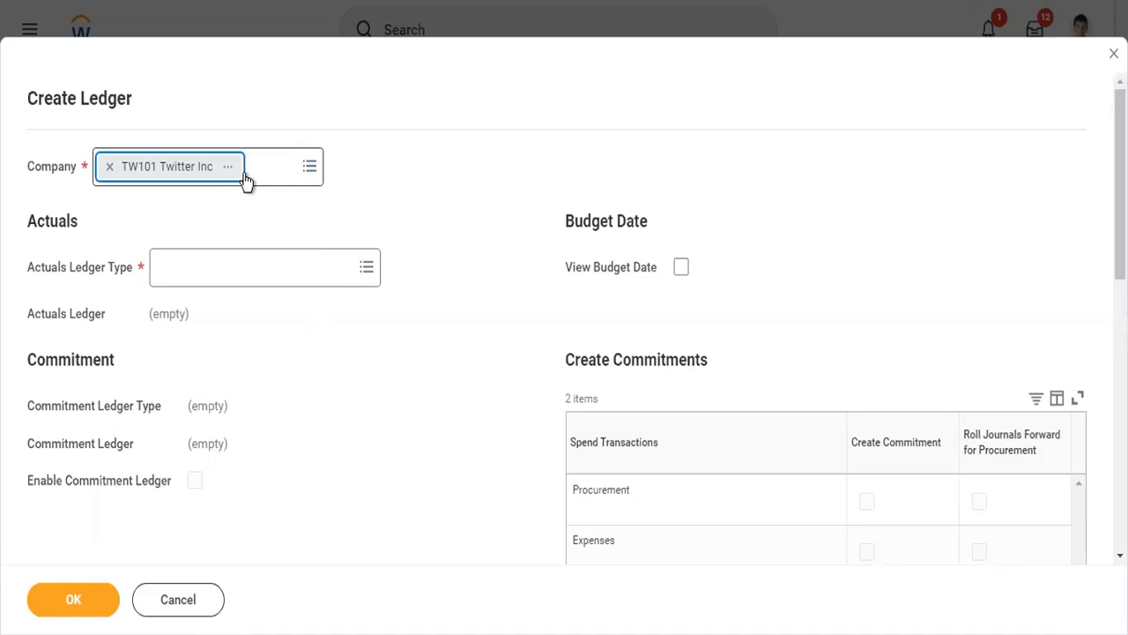
- Set the actuals ledger type to Actuals, create the ledger and close the summary
click(250, 267)
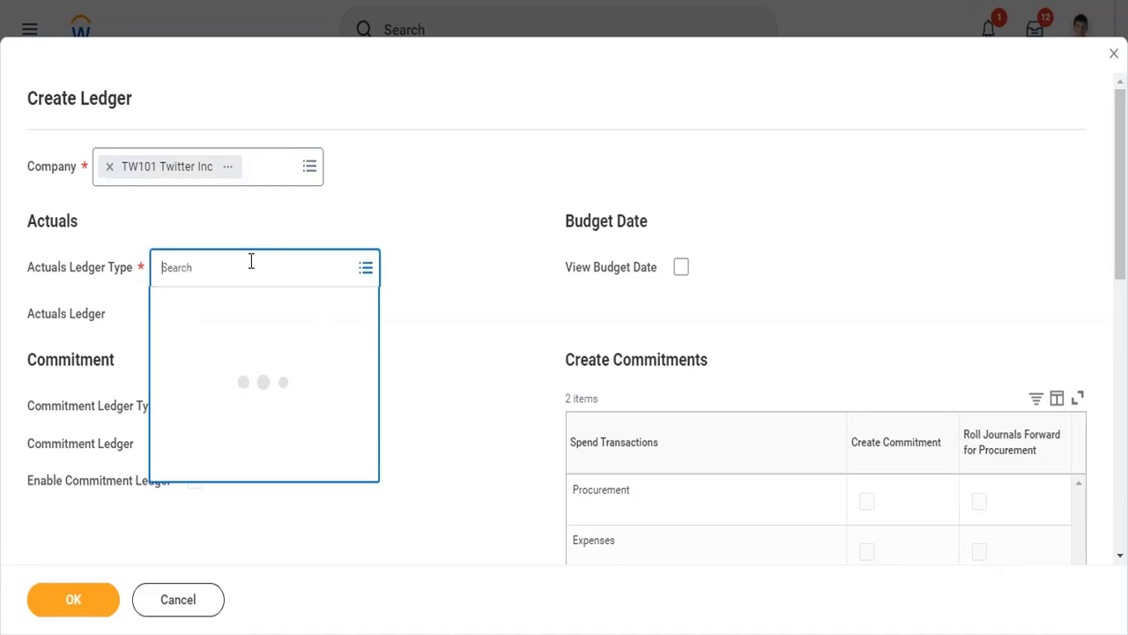
click(254, 311)
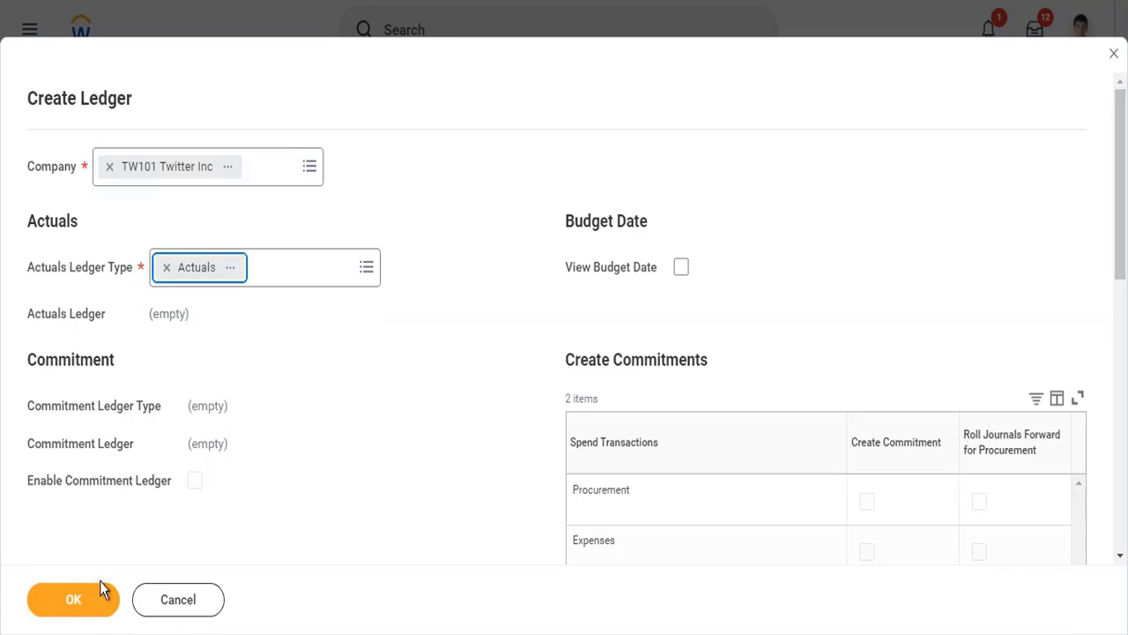
click(78, 602)
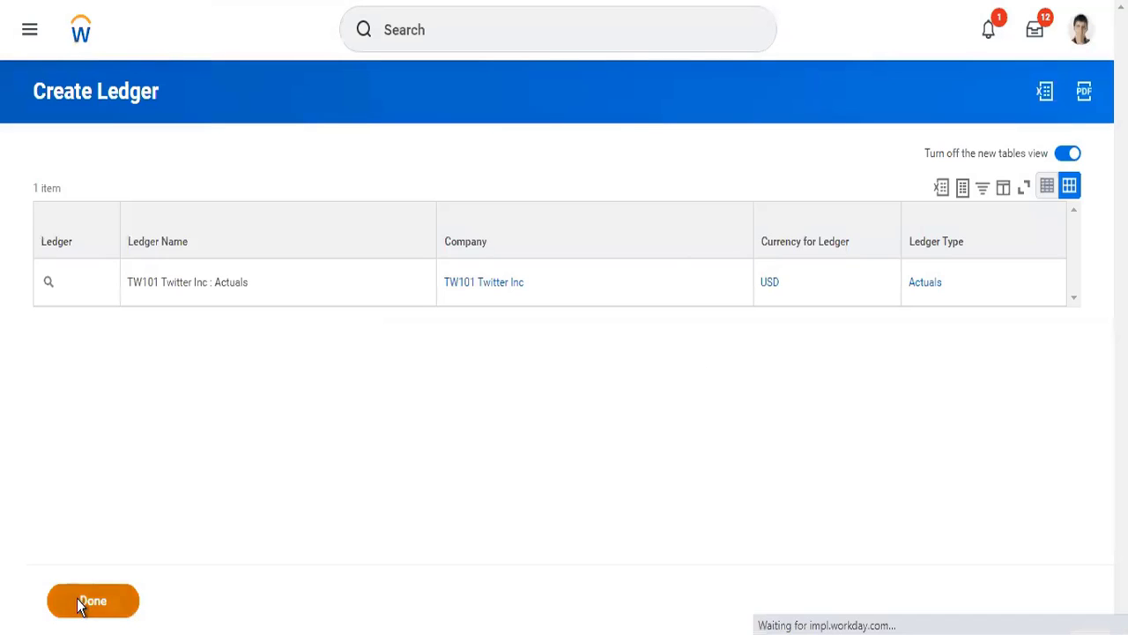
click(81, 602)
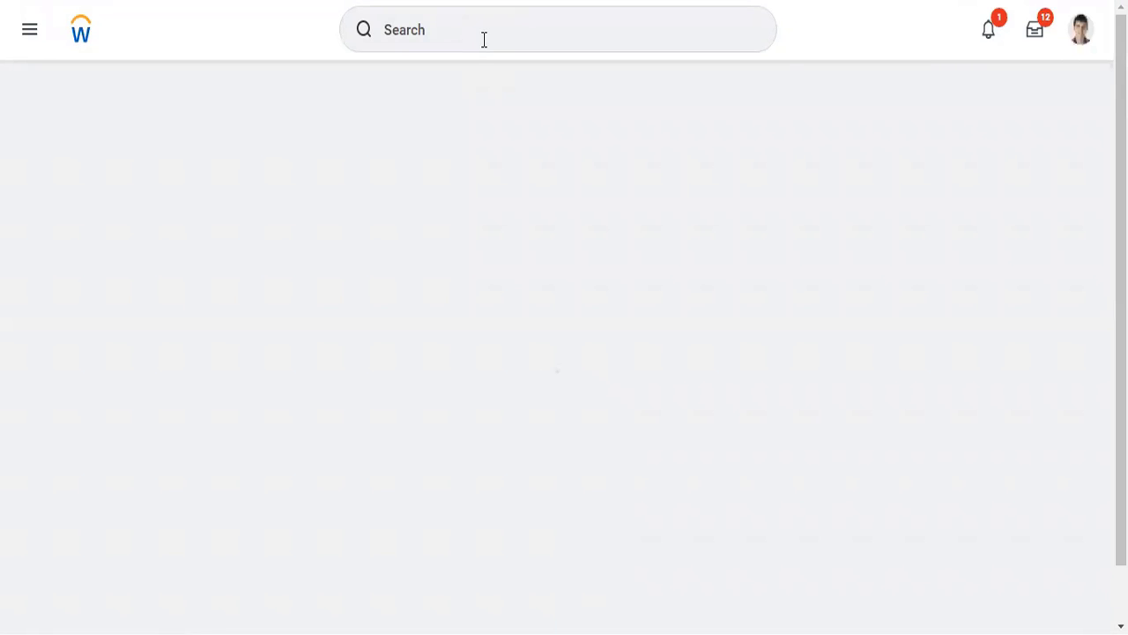
- Search for "cr ledger" and open the Create Ledger Year and Ledger Periods task
click(484, 40)
right_click(482, 39)
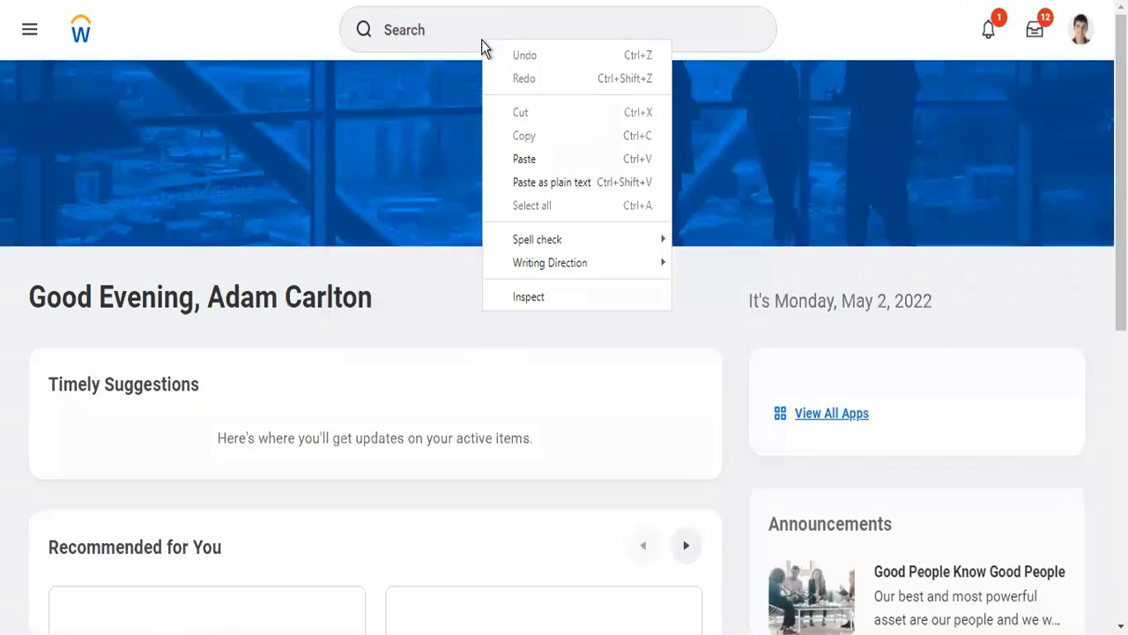
click(483, 39)
click(482, 40)
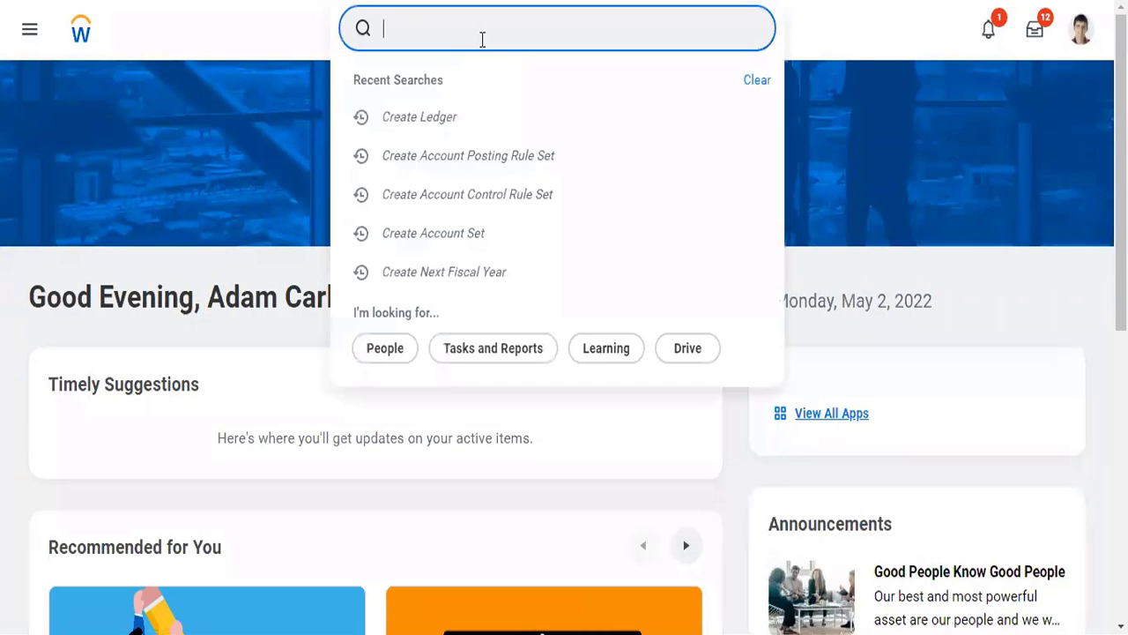
text(cr ldd)
key(BackSpace)
key(BackSpace)
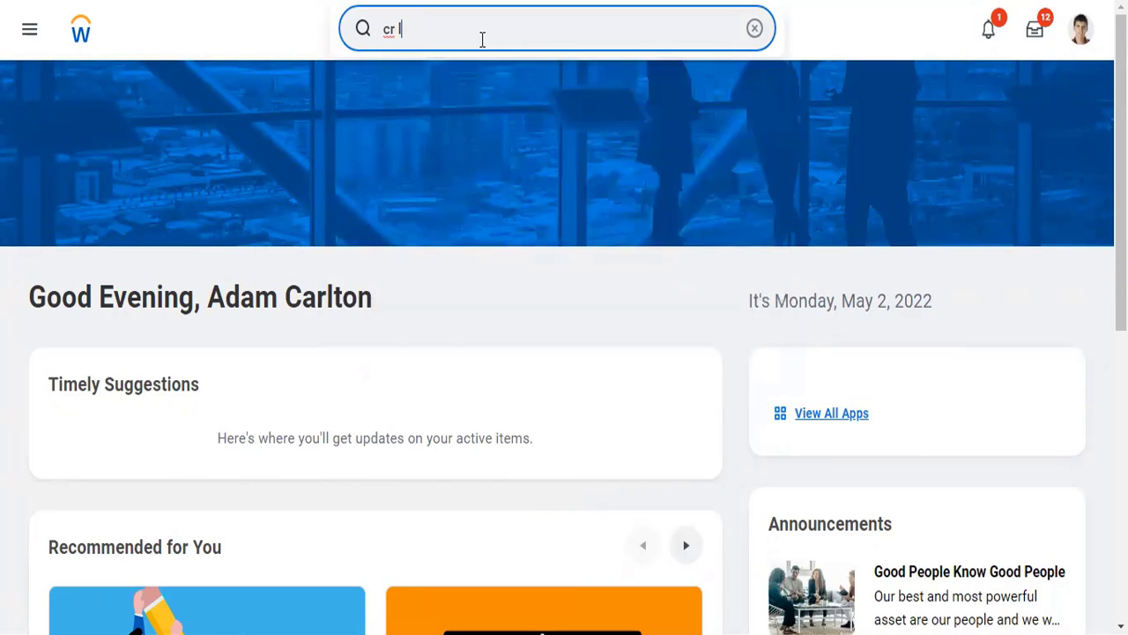
text(edger)
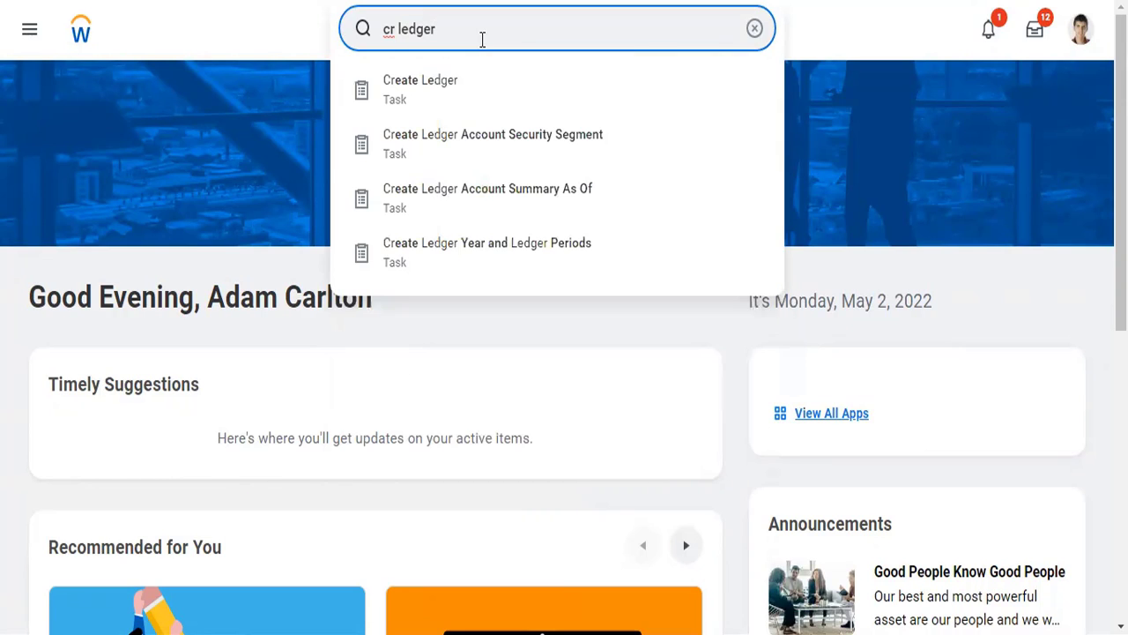
key(Down)
key(Down)
key(Down)
key(Down)
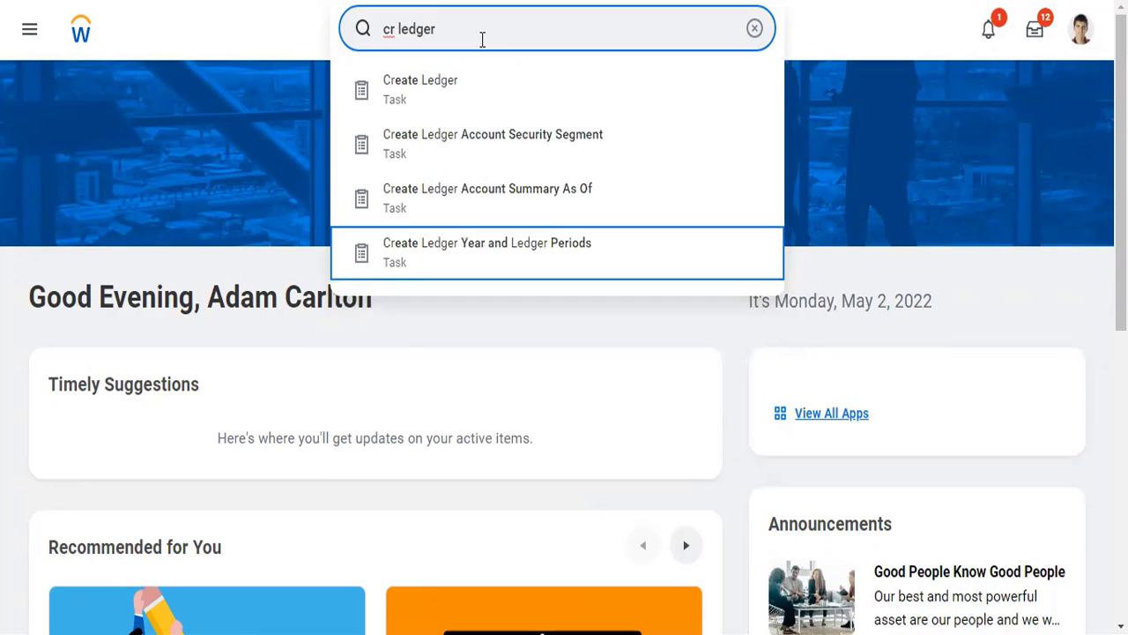
key(Return)
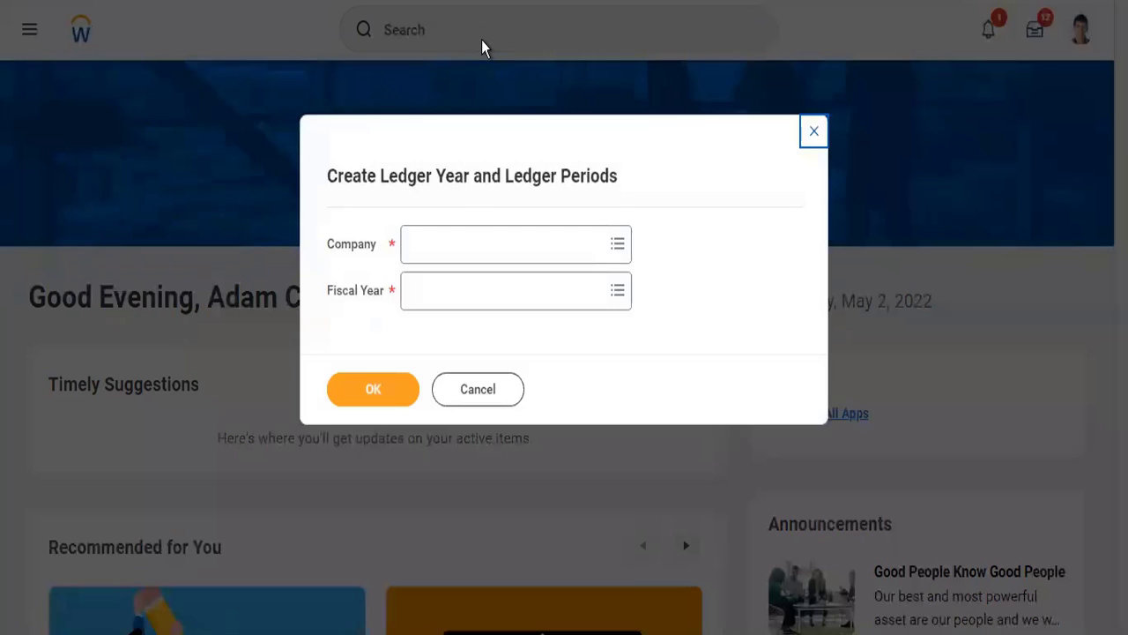
- Set the company for the ledger year to TW101 Twitter Inc
click(466, 240)
text(tw)
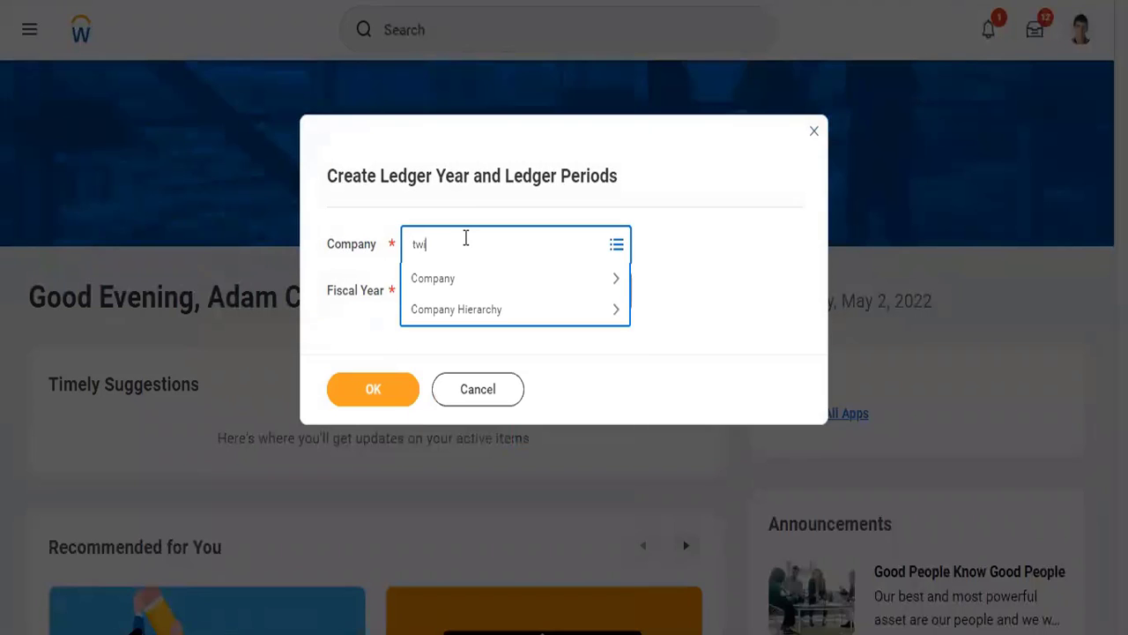
text(itter)
key(Return)
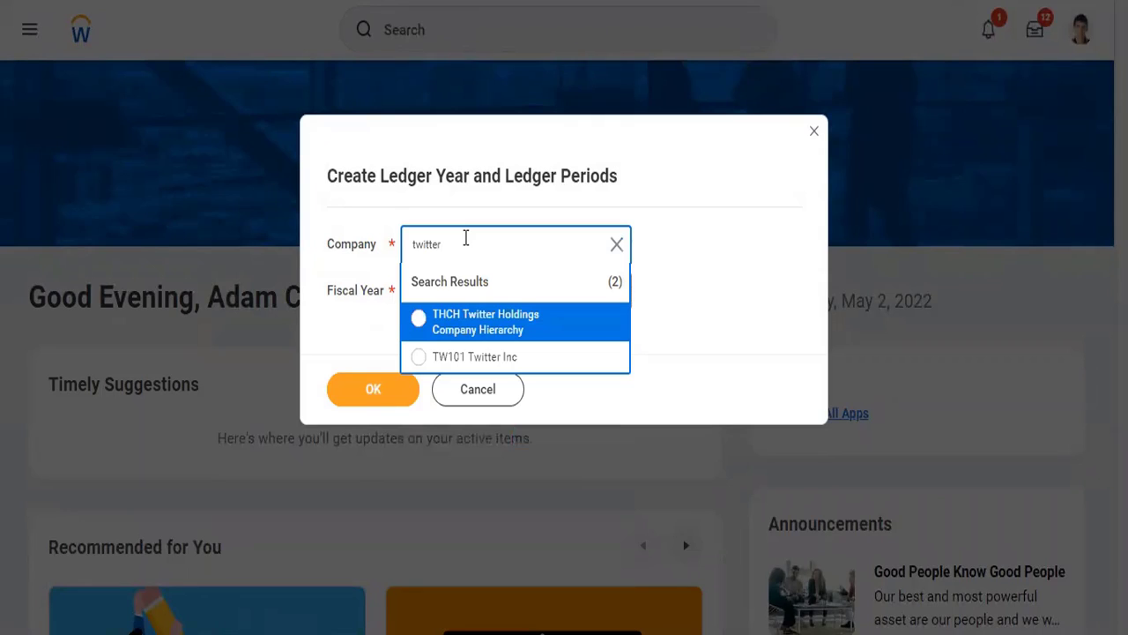
click(476, 357)
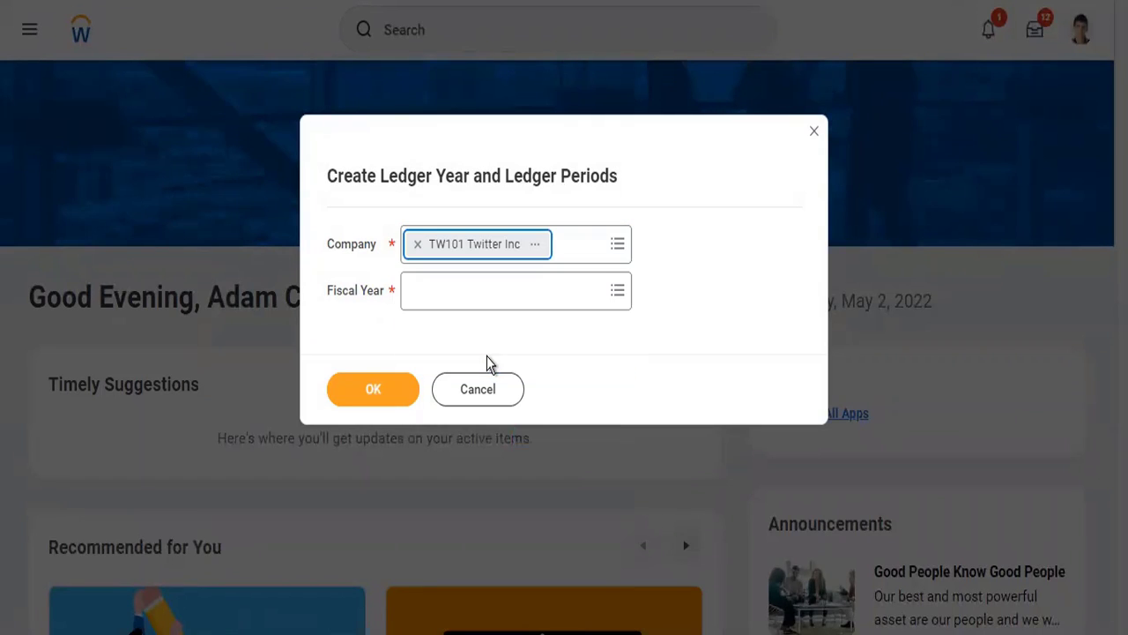
- Choose fiscal year 2022 - Standard Corporate Schedule, create the ledger year and periods, and close the summary
click(466, 292)
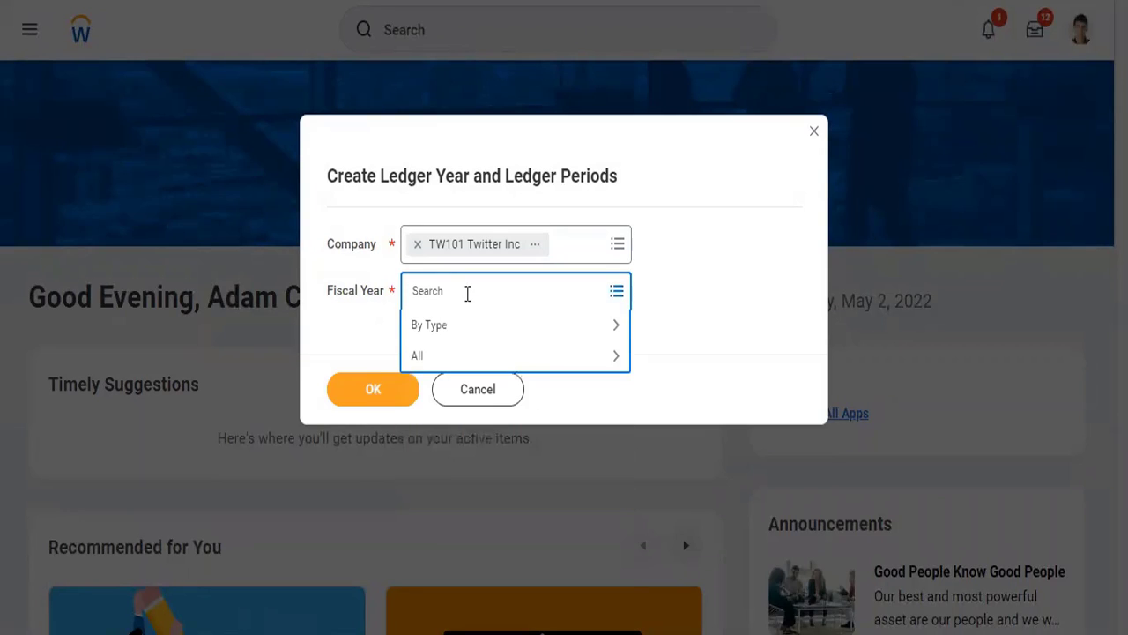
click(445, 357)
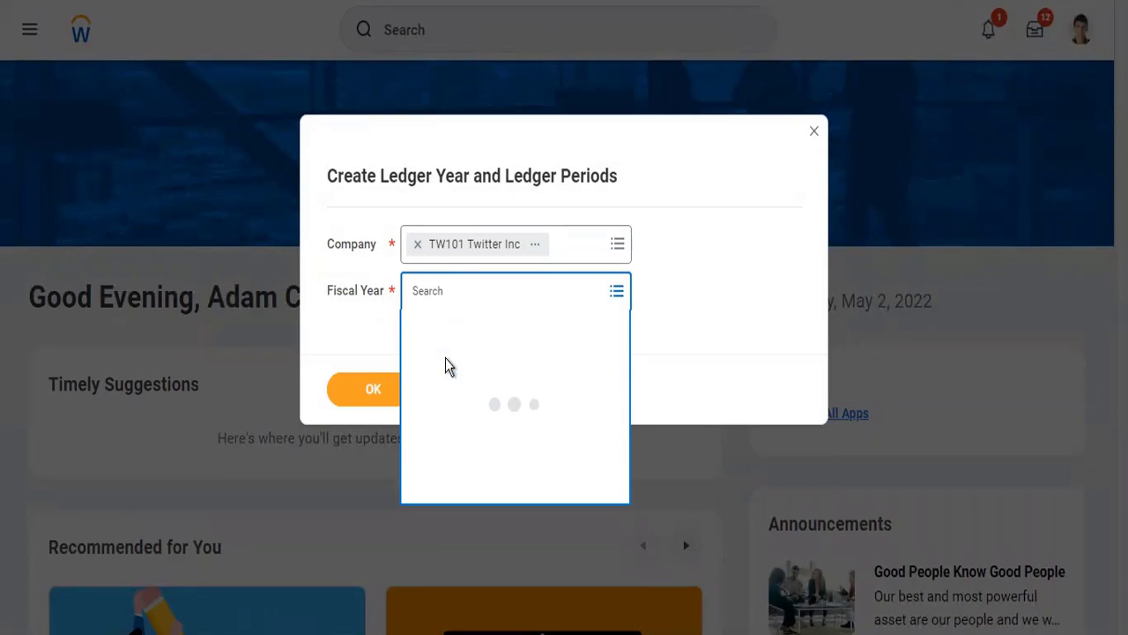
scroll(494, 417, down, 5)
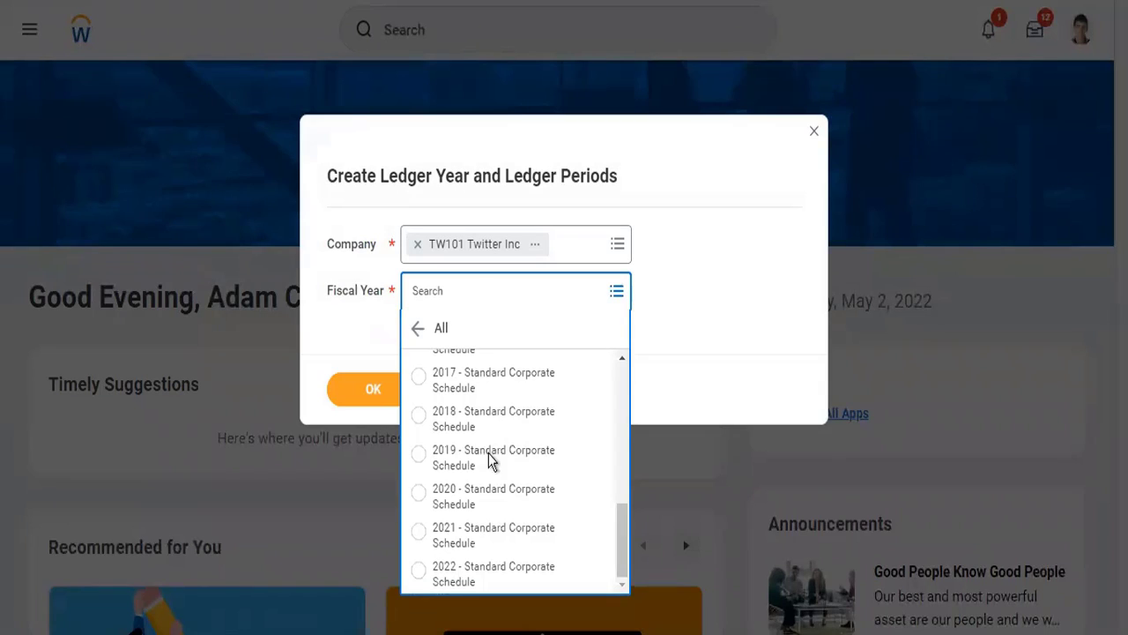
click(473, 575)
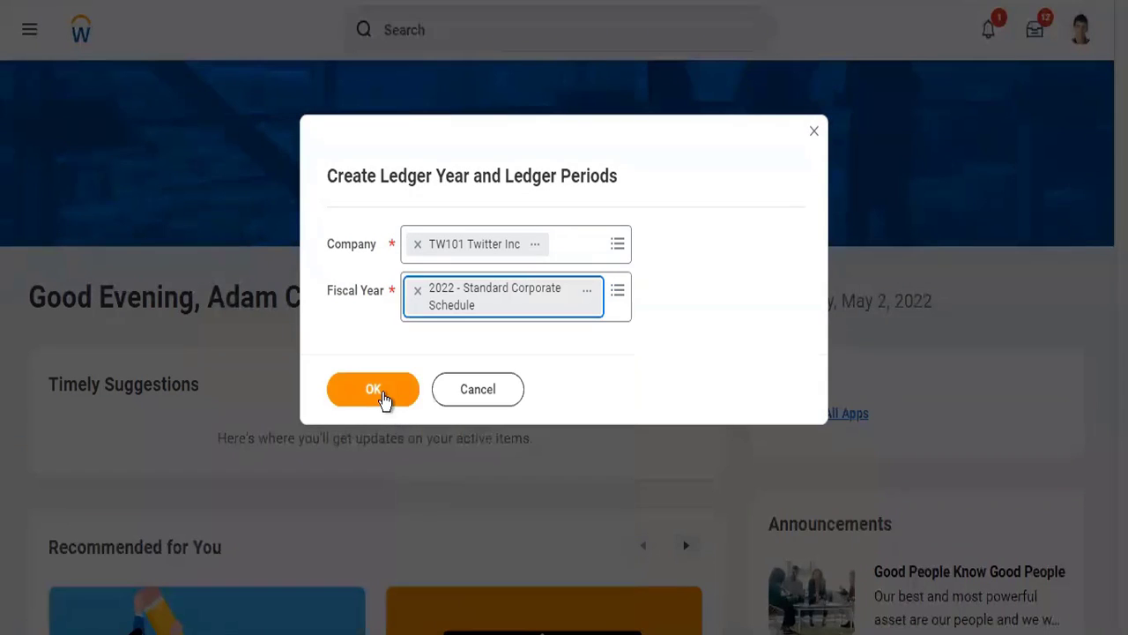
click(383, 393)
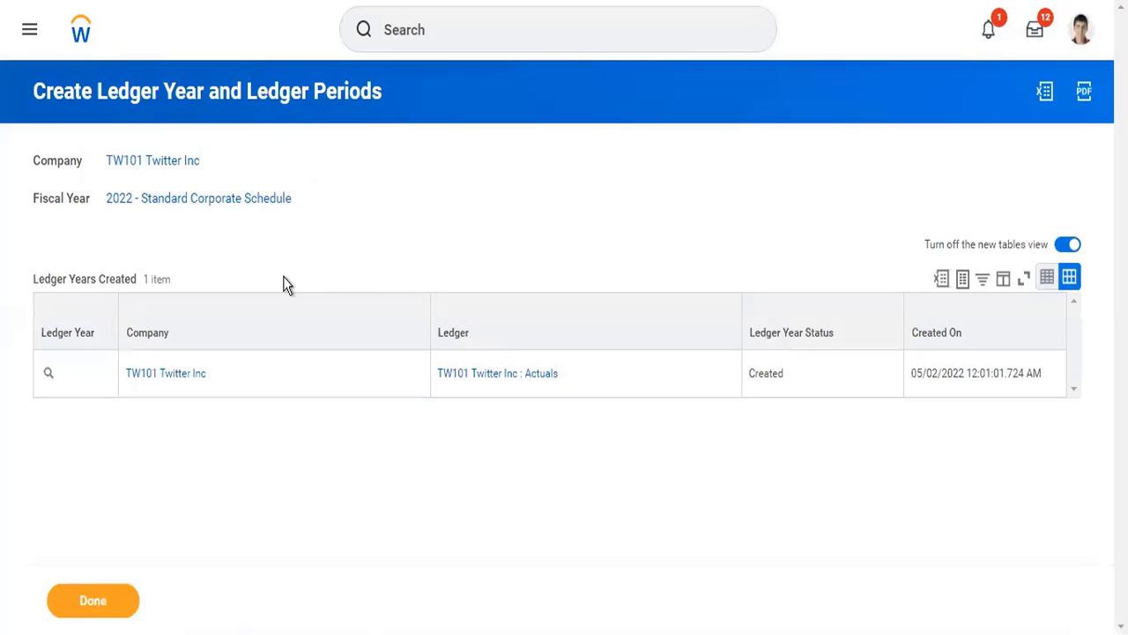
click(112, 606)
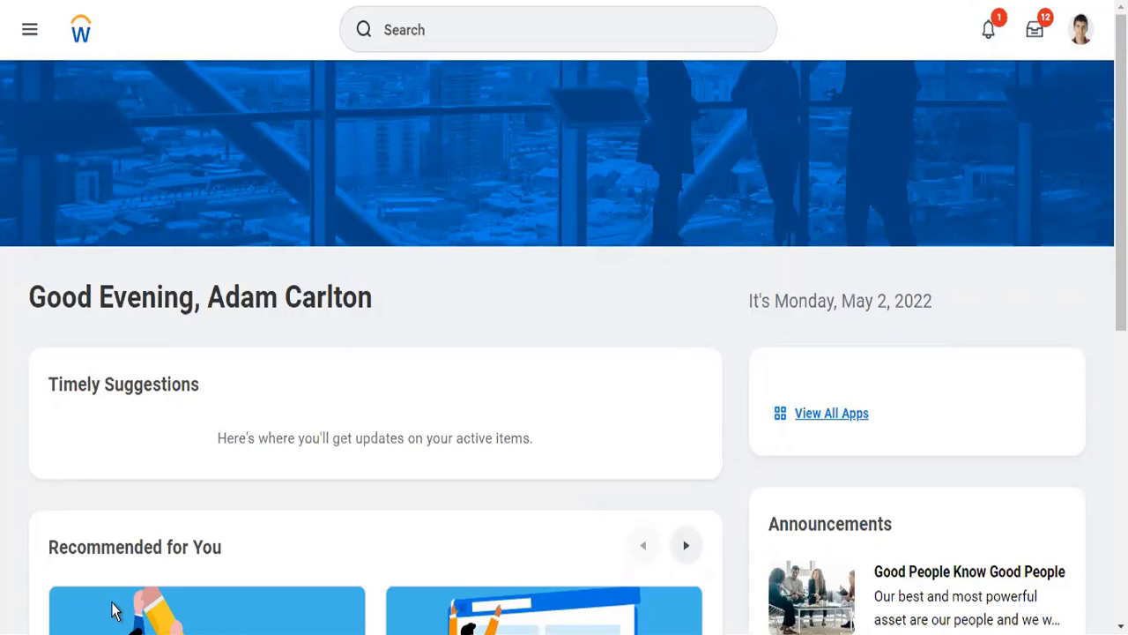
- Search for a "mass update ledger" task
click(454, 37)
text(mass )
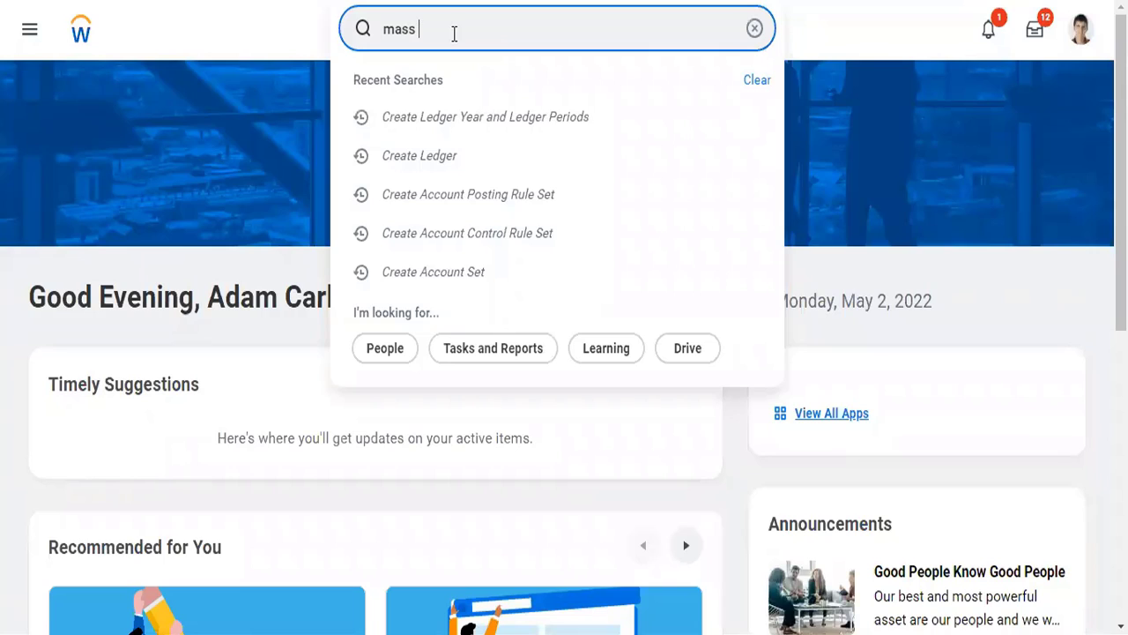
text(update ledger)
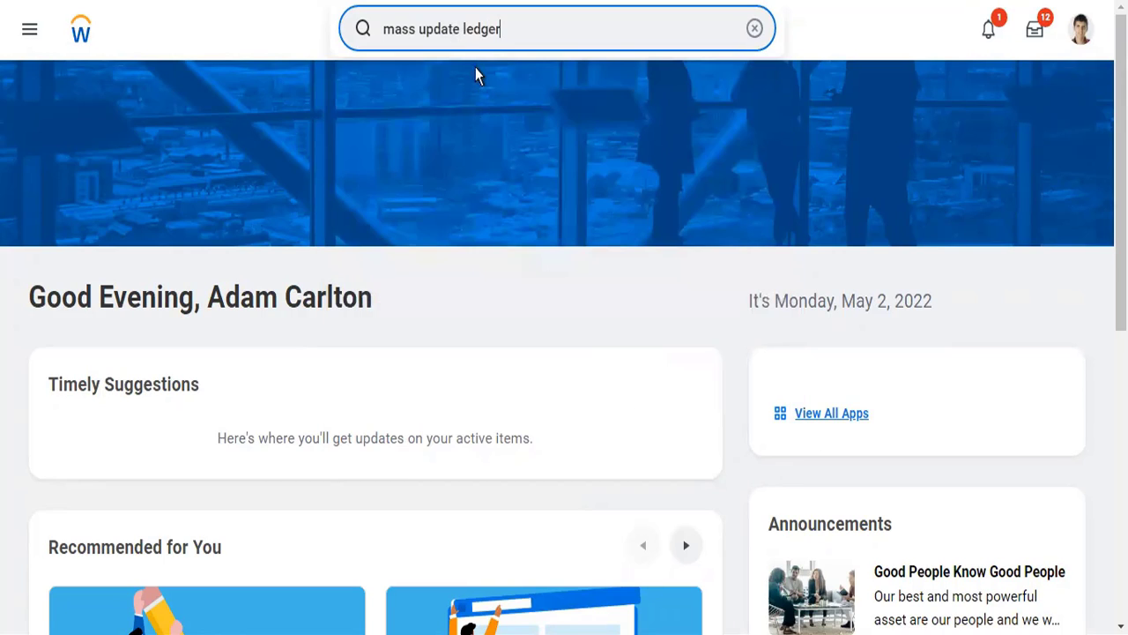
key(BackSpace)
key(BackSpace)
key(BackSpace)
key(BackSpace)
key(BackSpace)
key(BackSpace)
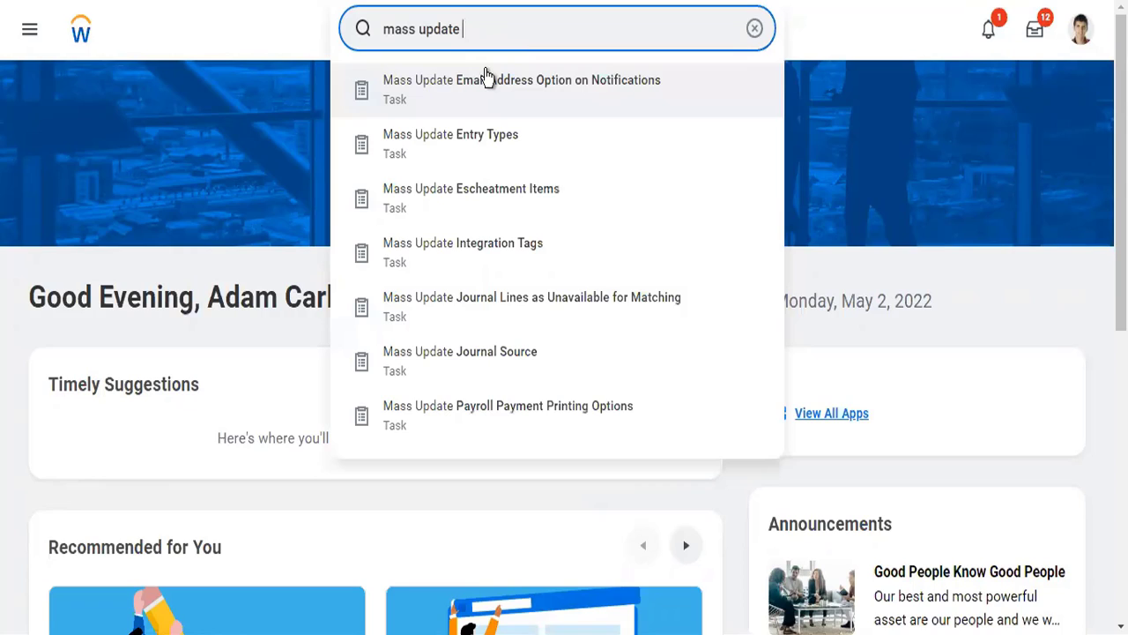
text(ledger)
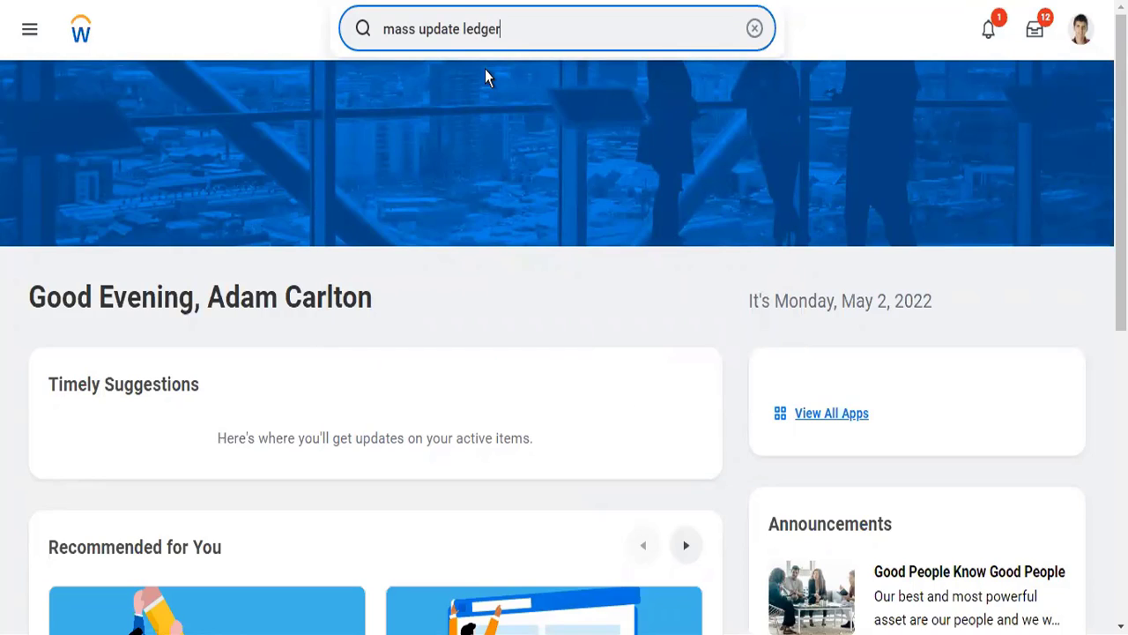
key(ctrl+a)
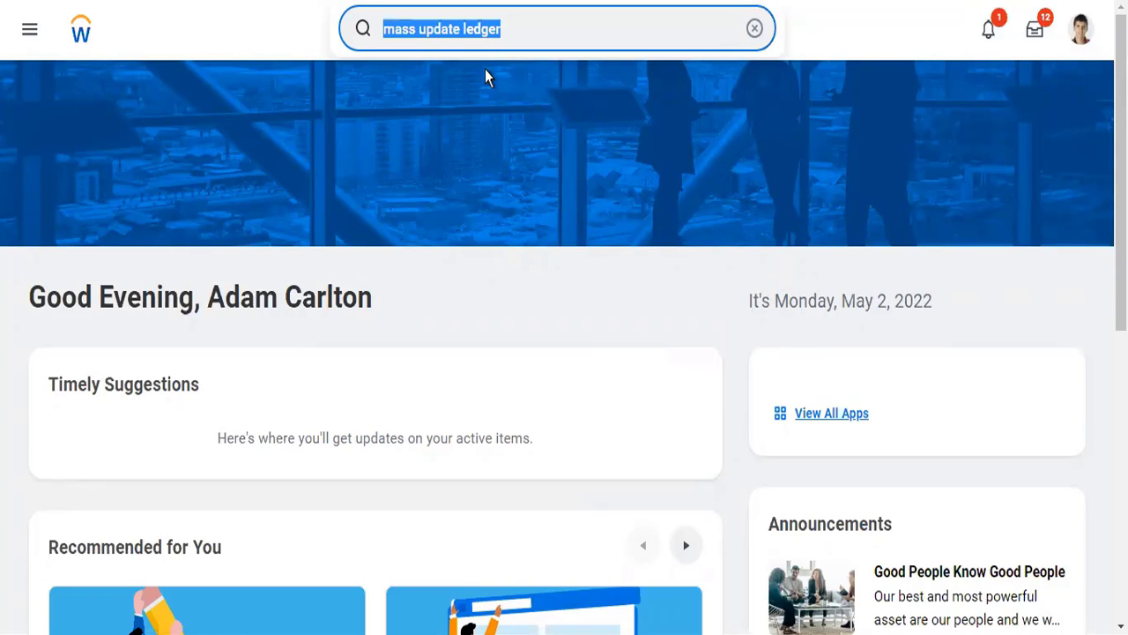
- Open the signed-in worker's profile and start Assign Roles - Add/Remove from the Security Profile actions
click(1080, 33)
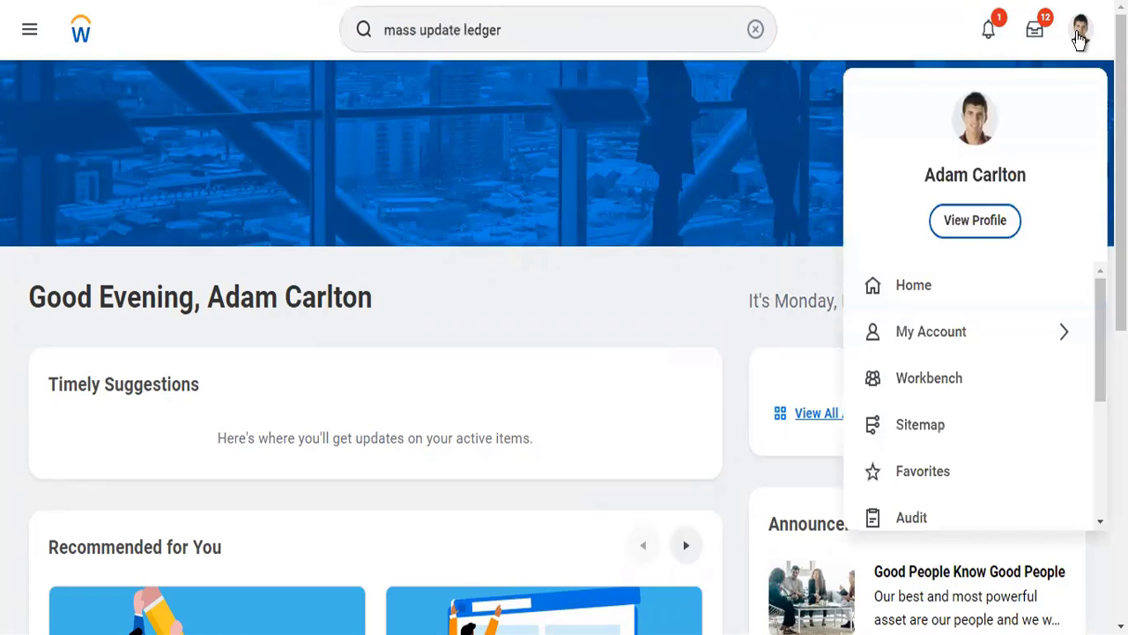
click(974, 220)
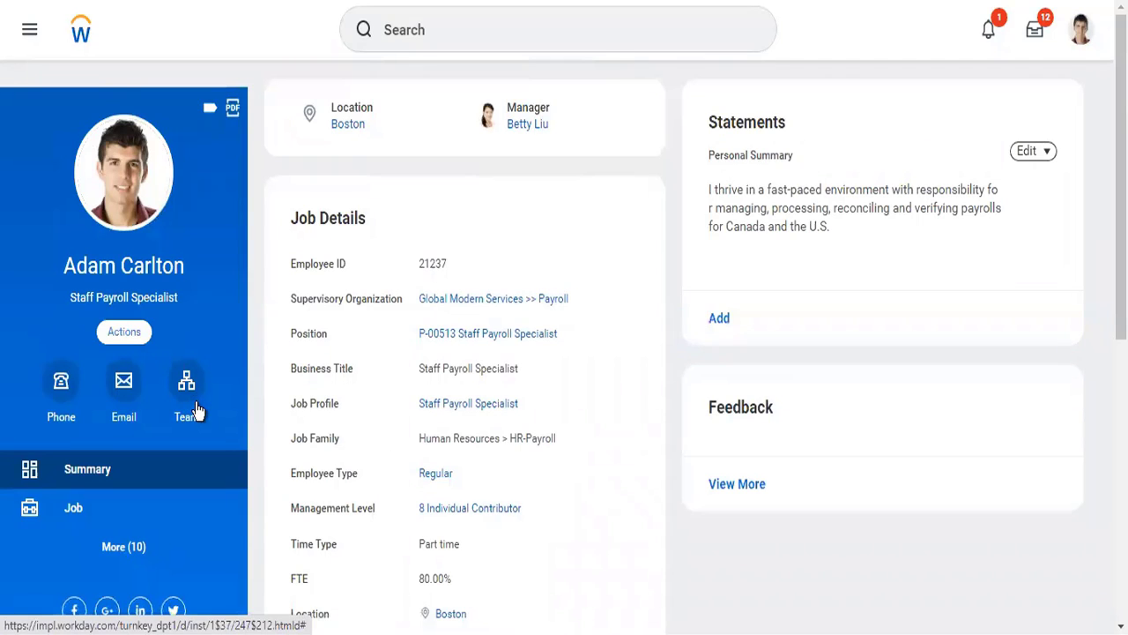
click(198, 410)
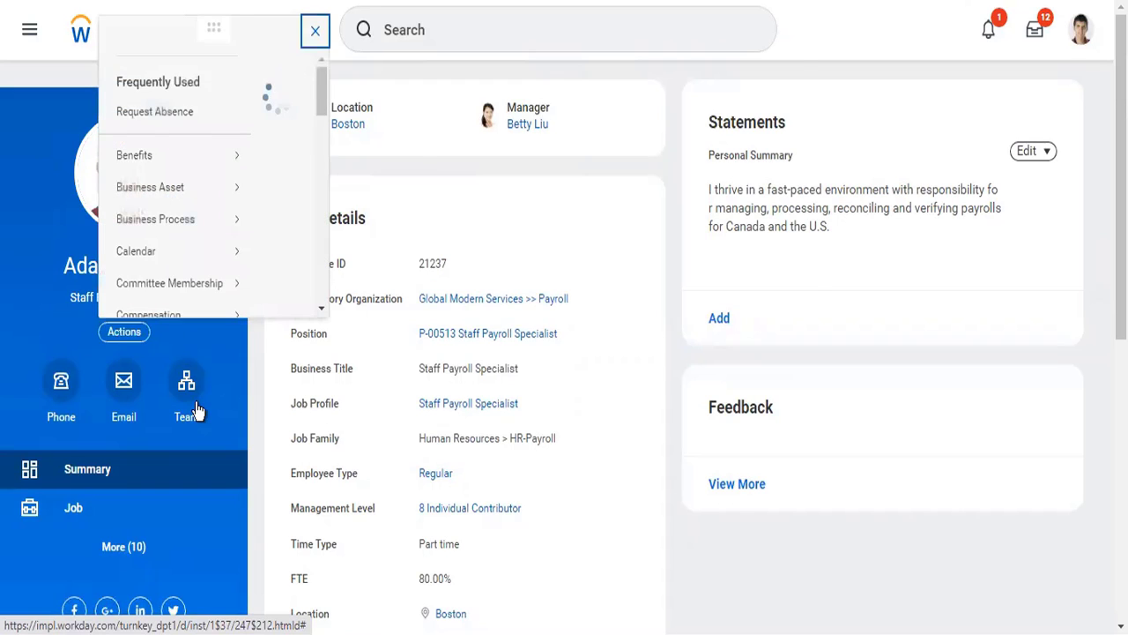
scroll(188, 271, down, 5)
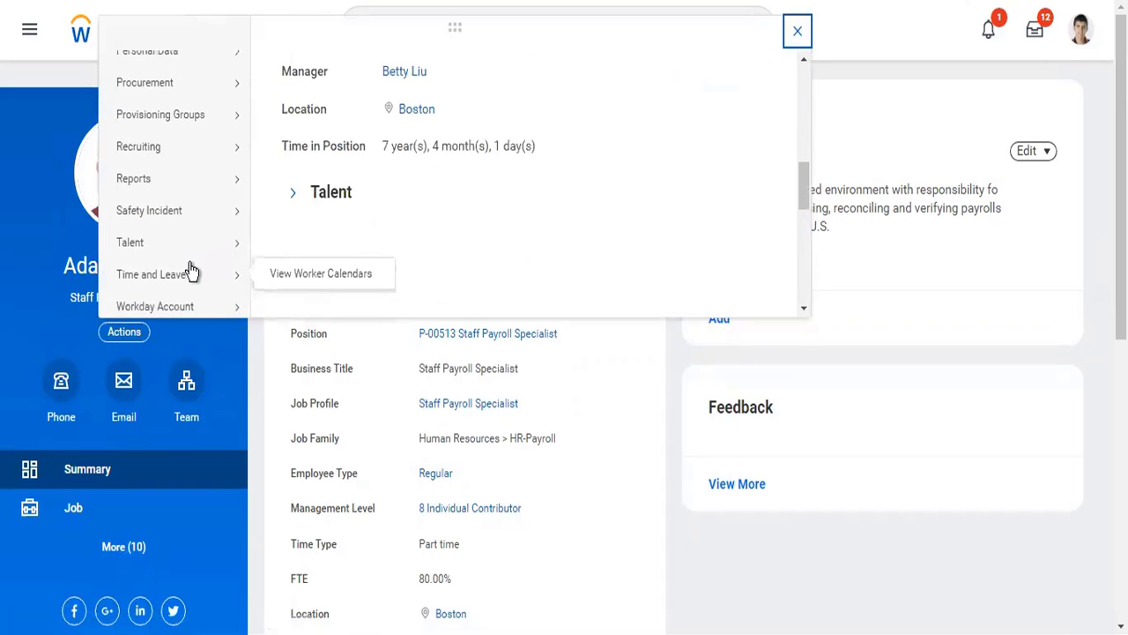
mouse_move(192, 271)
scroll(188, 269, up, 5)
mouse_move(220, 218)
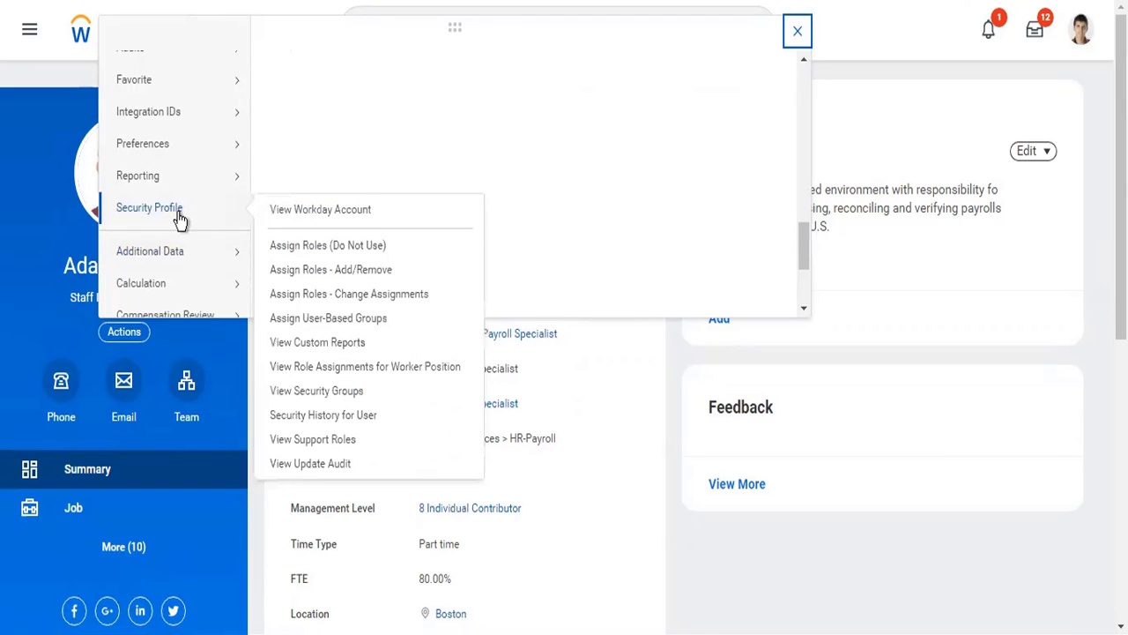
click(303, 271)
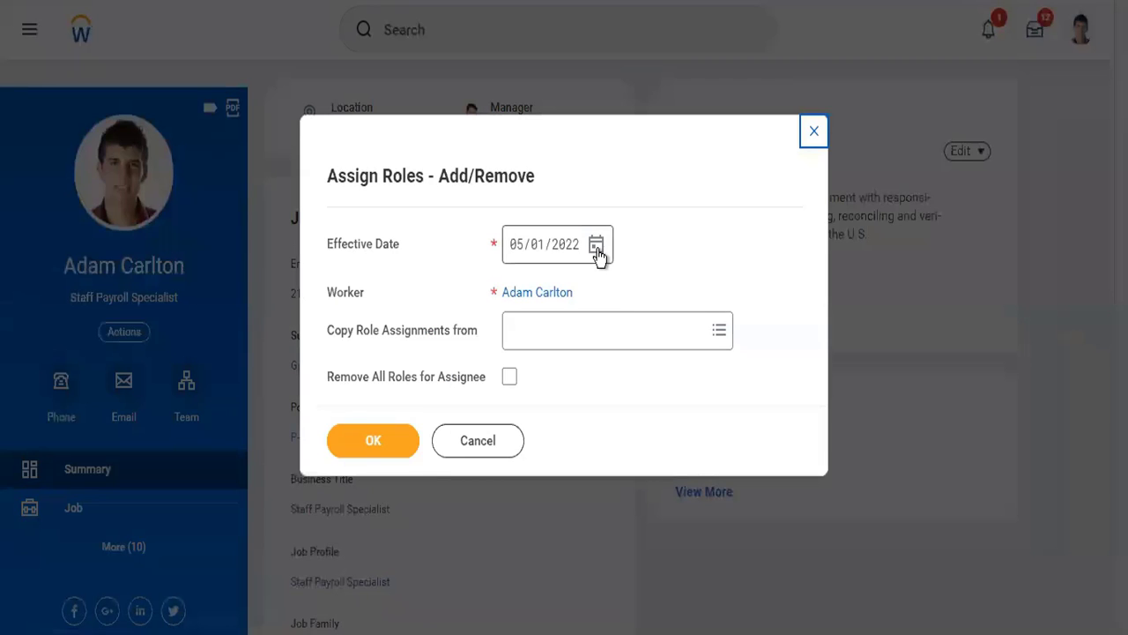
- Set the role assignment's effective date to 03/01/2022 and continue to the worker's list of roles
click(597, 248)
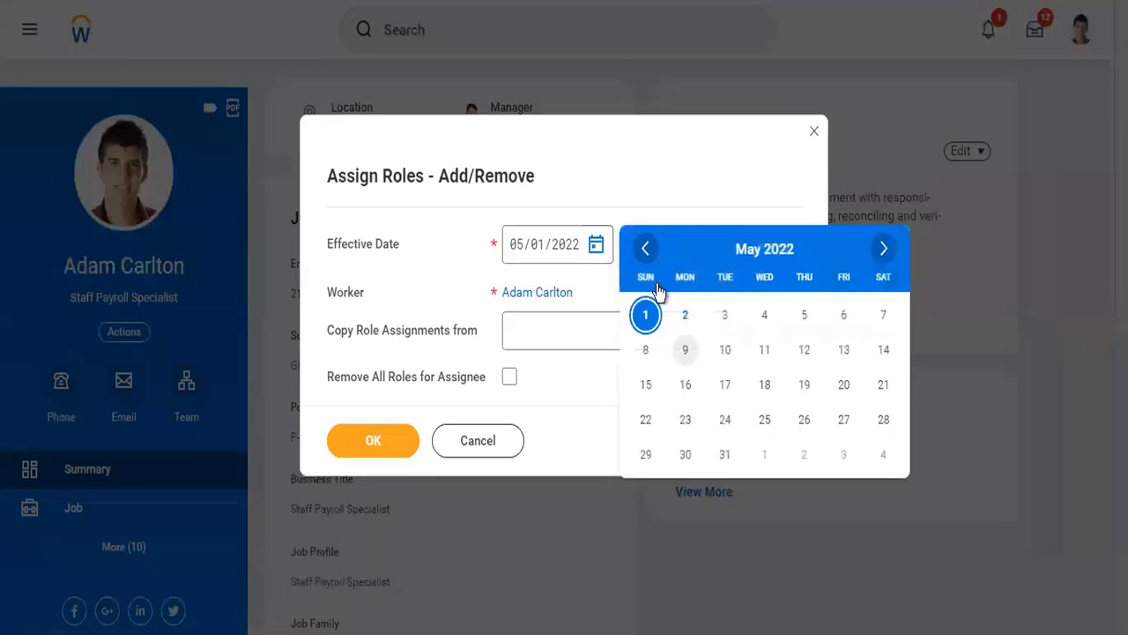
click(647, 249)
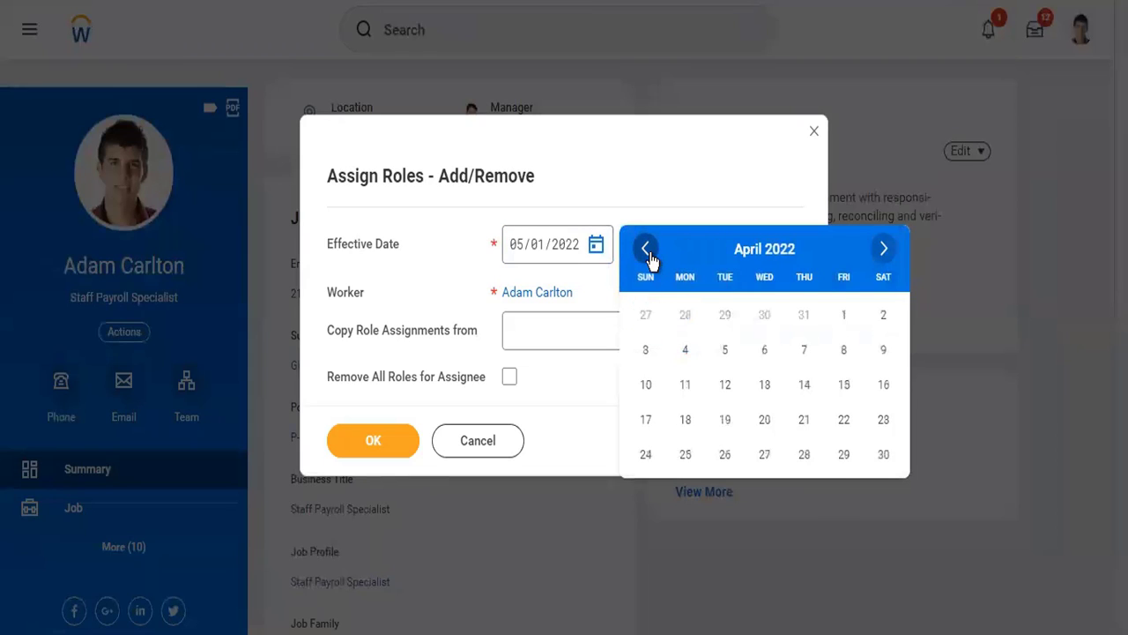
click(647, 250)
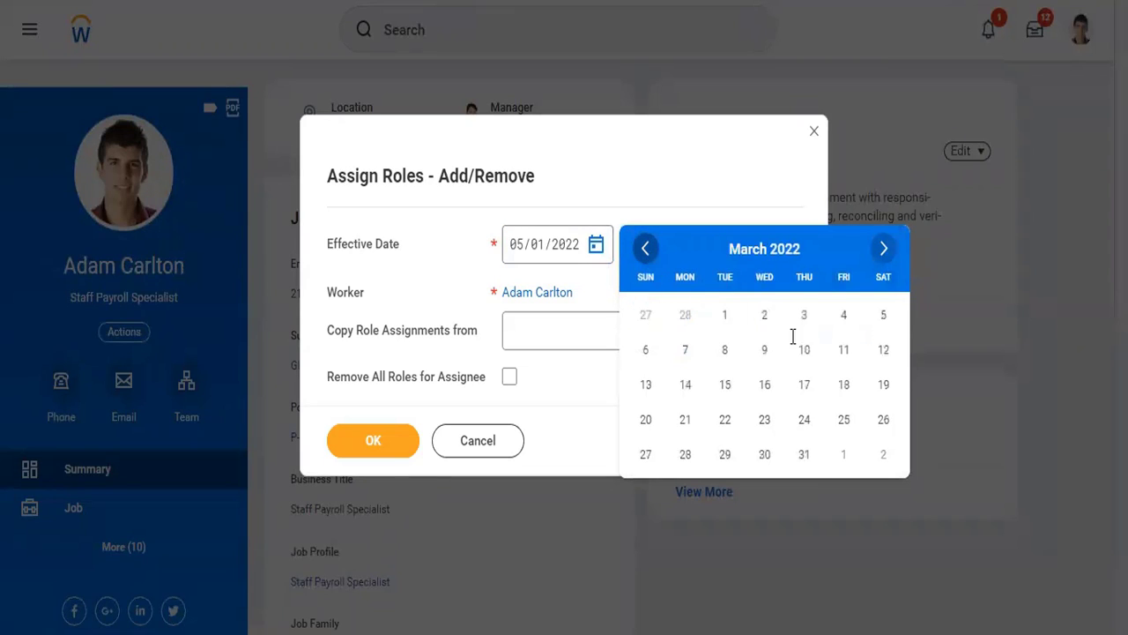
click(725, 314)
click(354, 446)
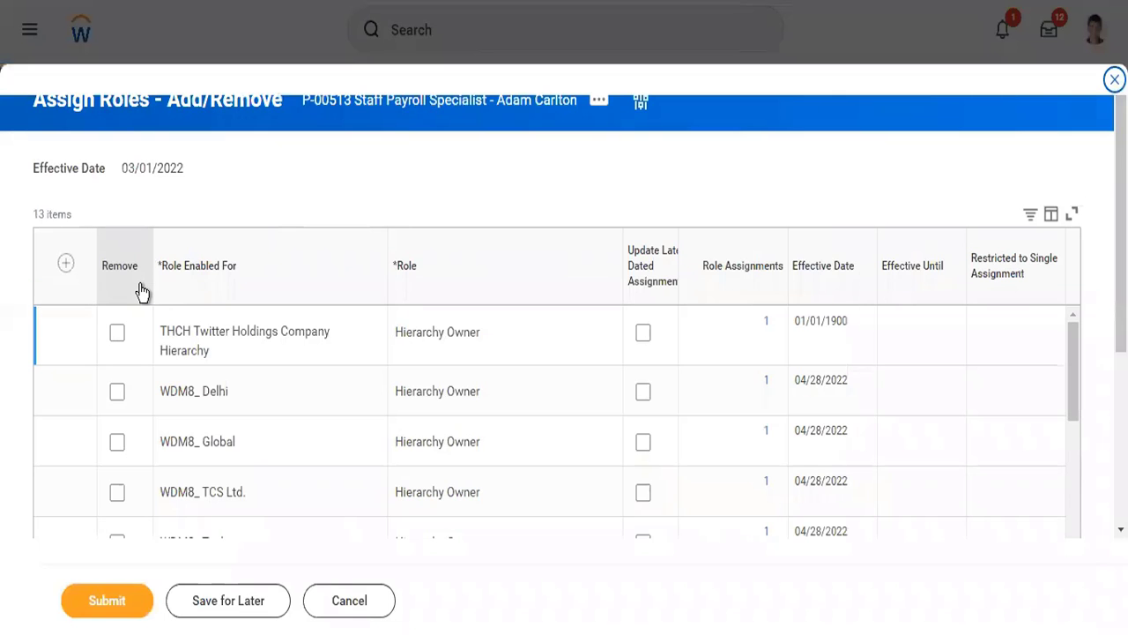
- Add a new role assignment row enabled for TW101 Twitter Inc
click(65, 264)
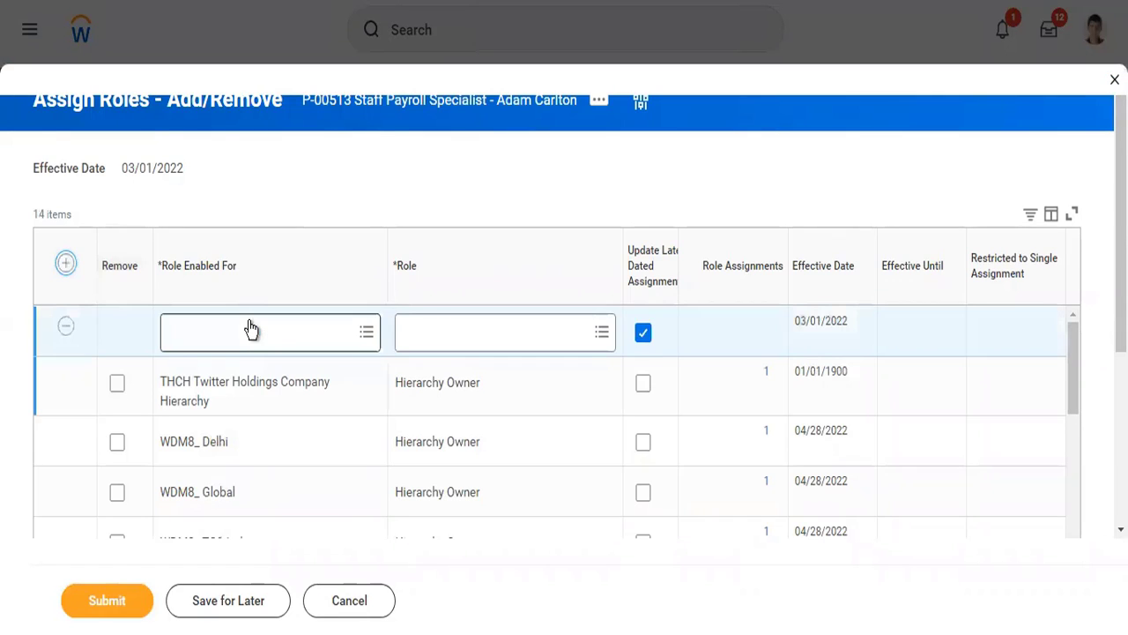
click(251, 329)
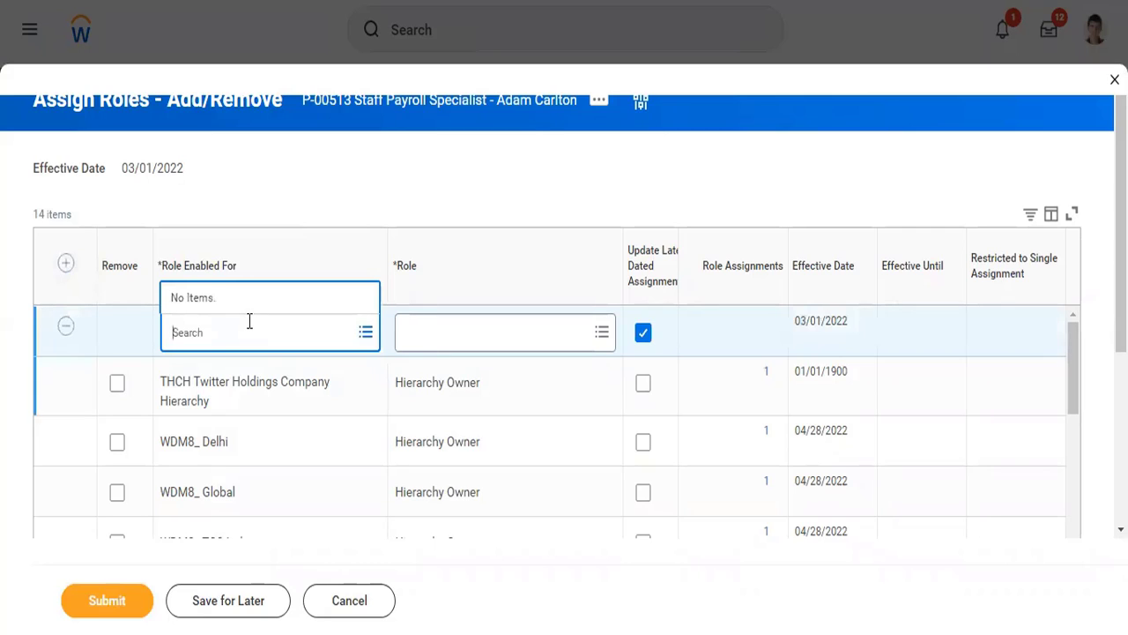
text(twitter)
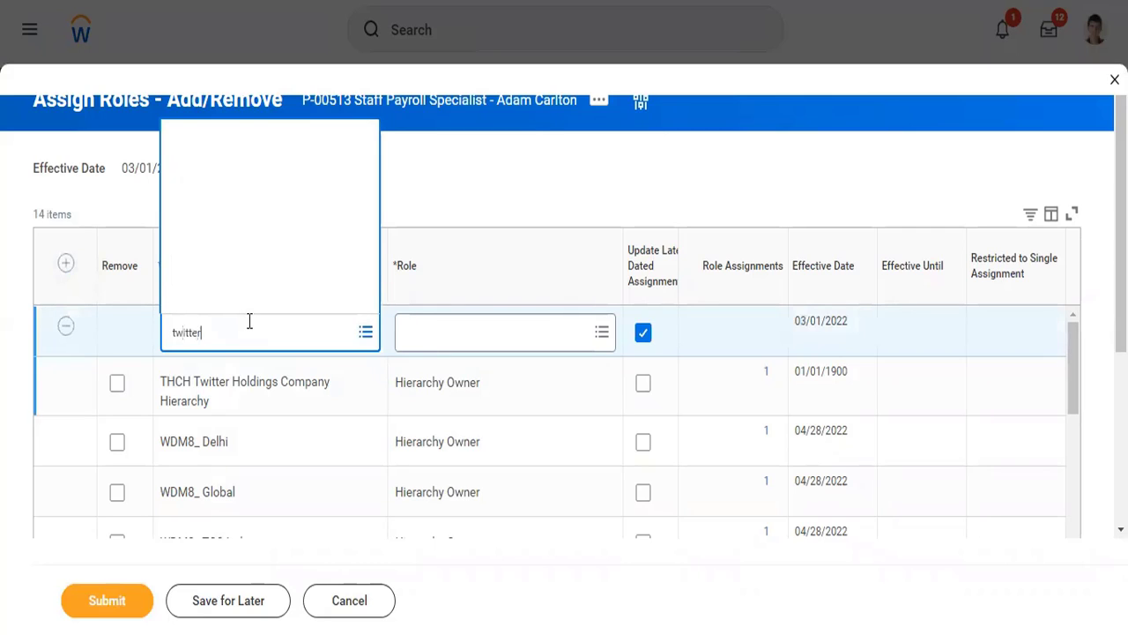
key(Return)
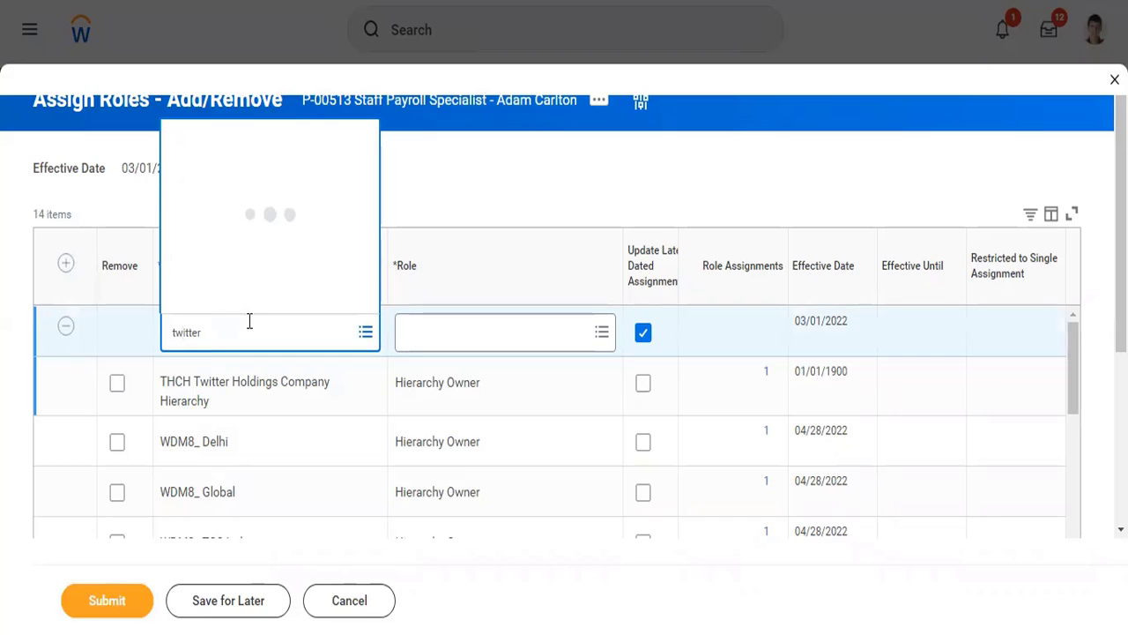
click(264, 300)
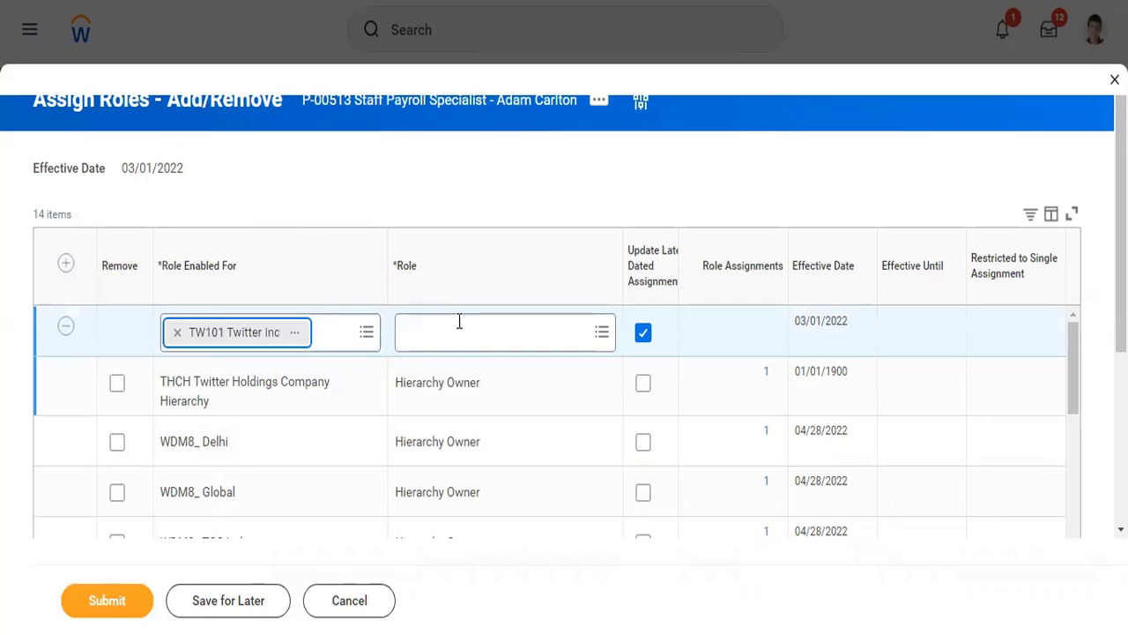
- Assign the Accounting Manager role without updating later dated assignments, and submit the role change
click(458, 322)
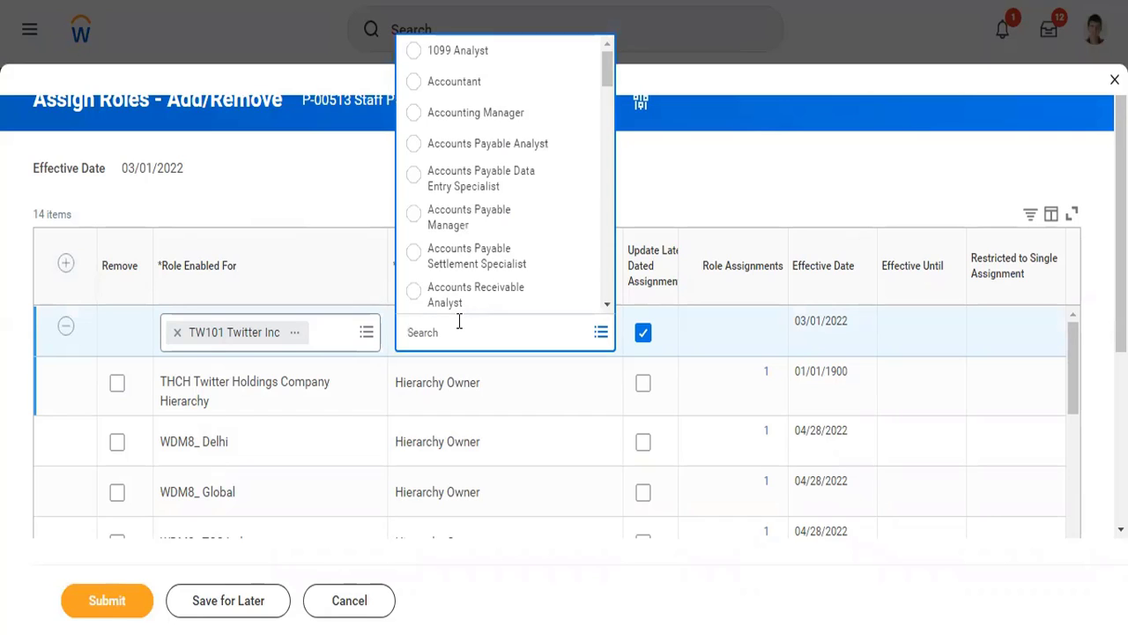
click(494, 114)
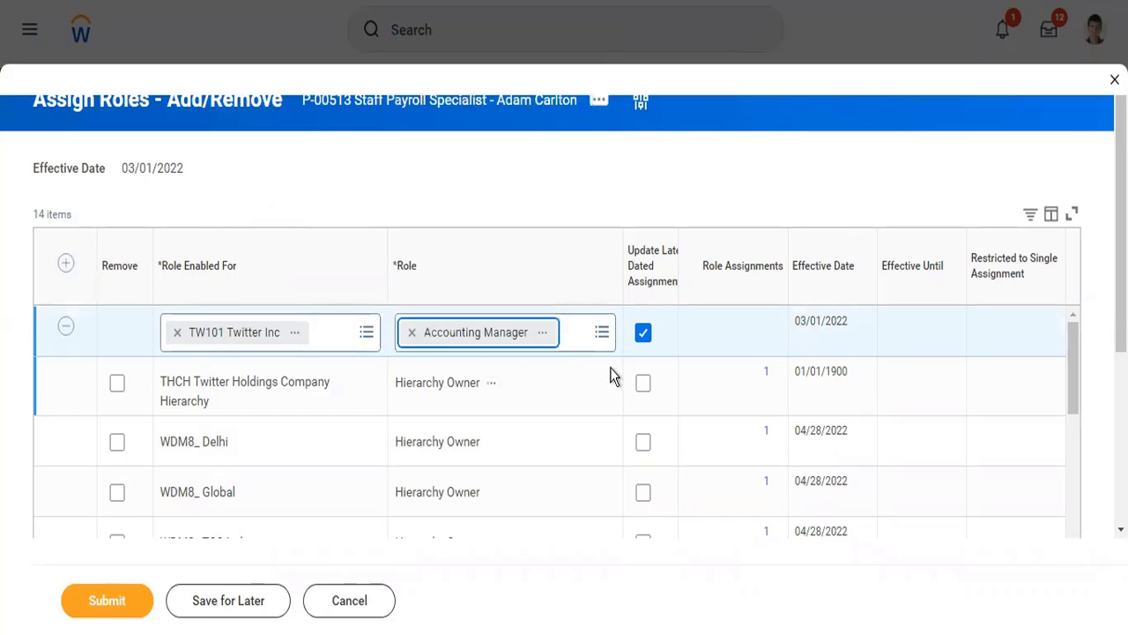
click(642, 335)
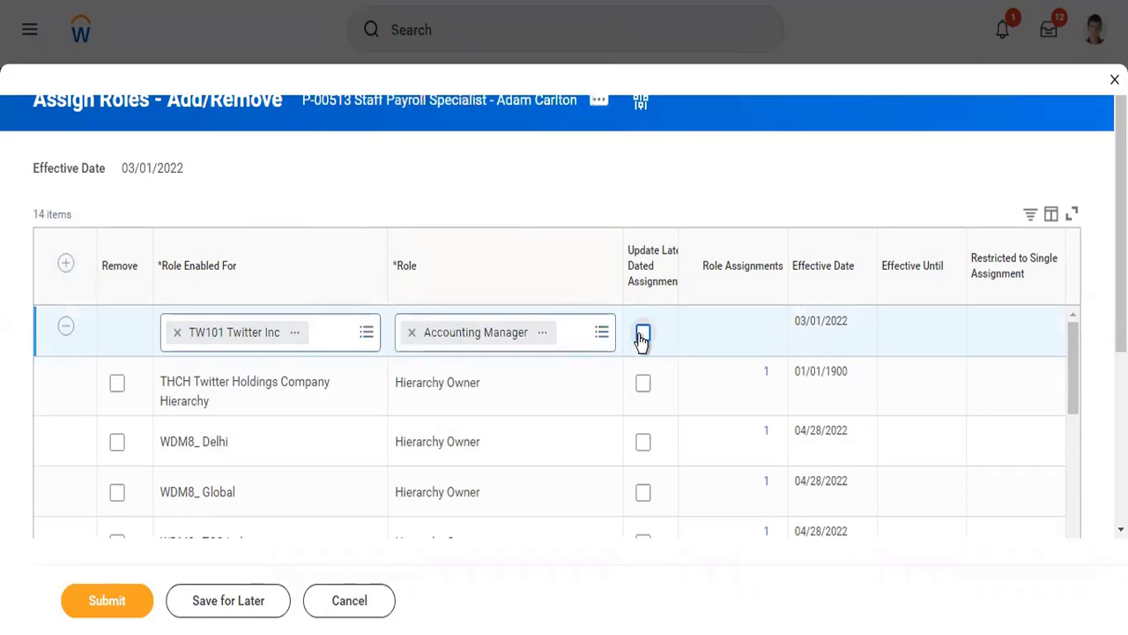
click(111, 601)
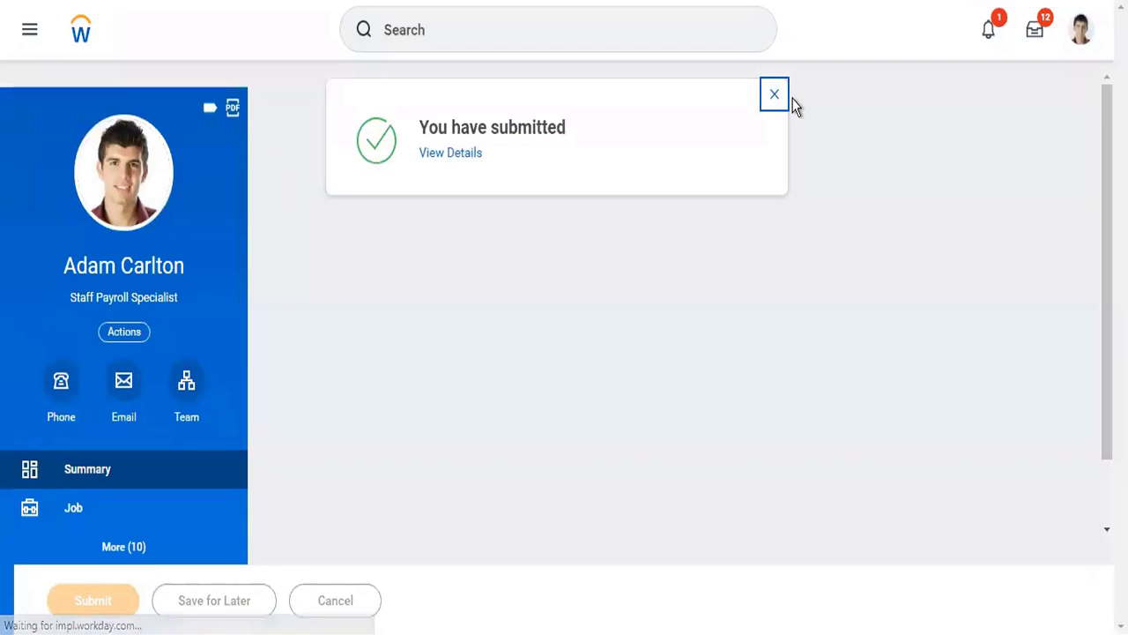
click(773, 95)
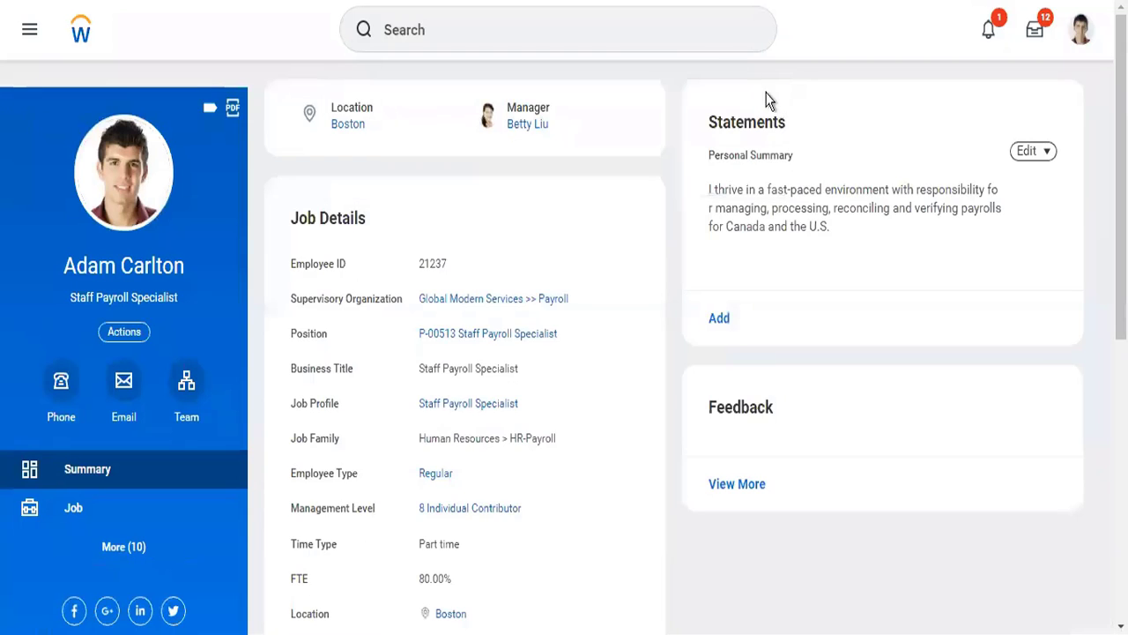
- Search for "mass update ledger" and open the Mass Update Ledger Period Status task
click(679, 27)
text(mas)
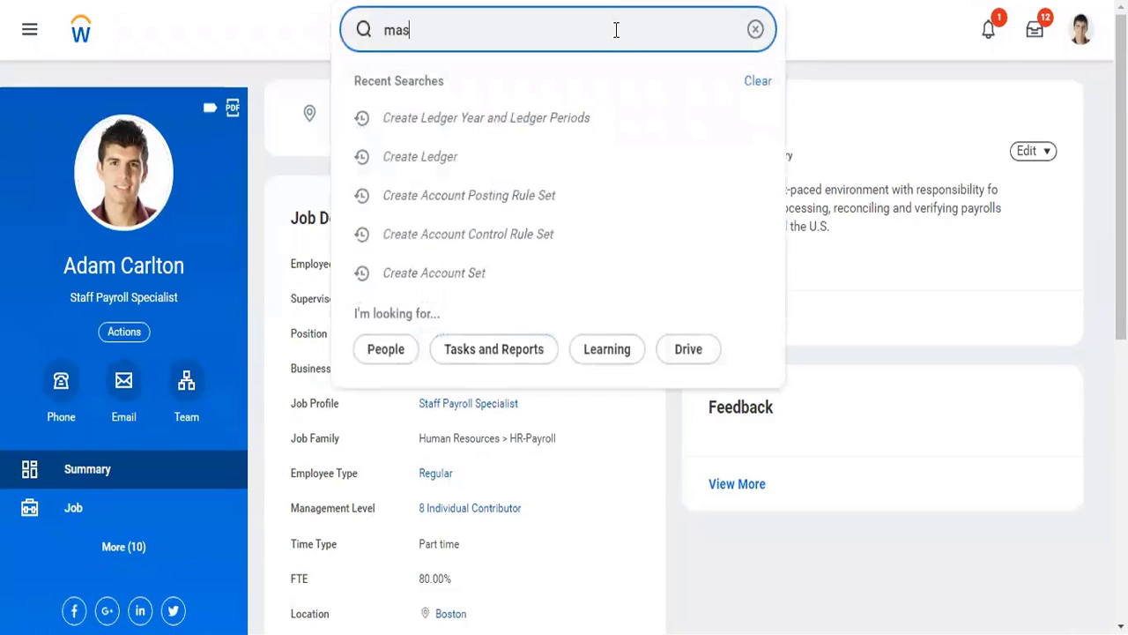
text(s update)
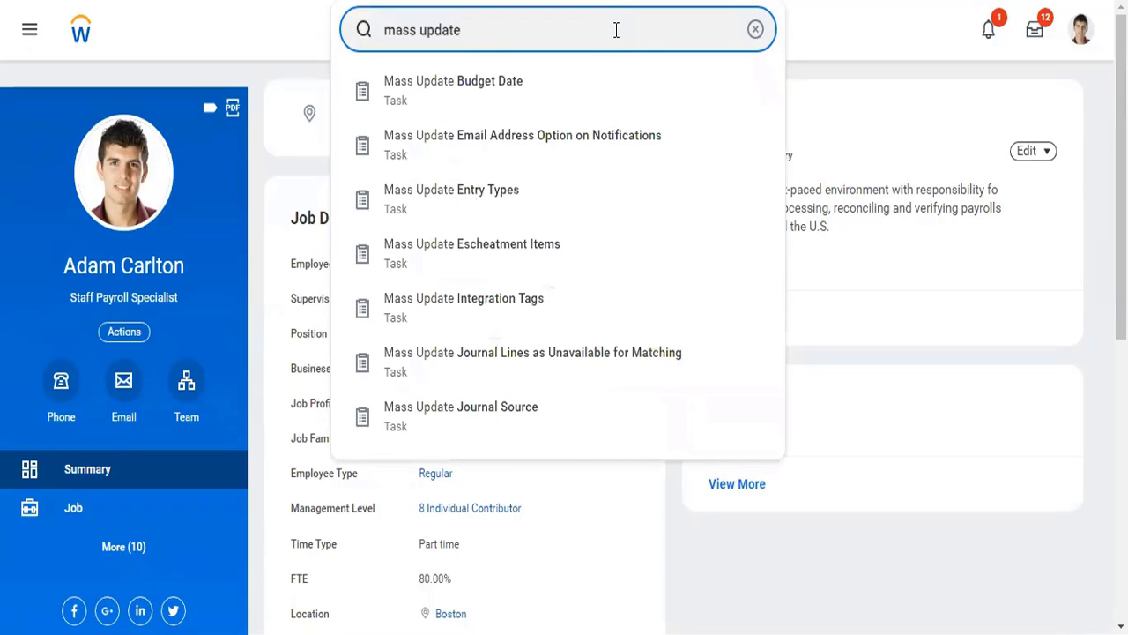
text( ledger)
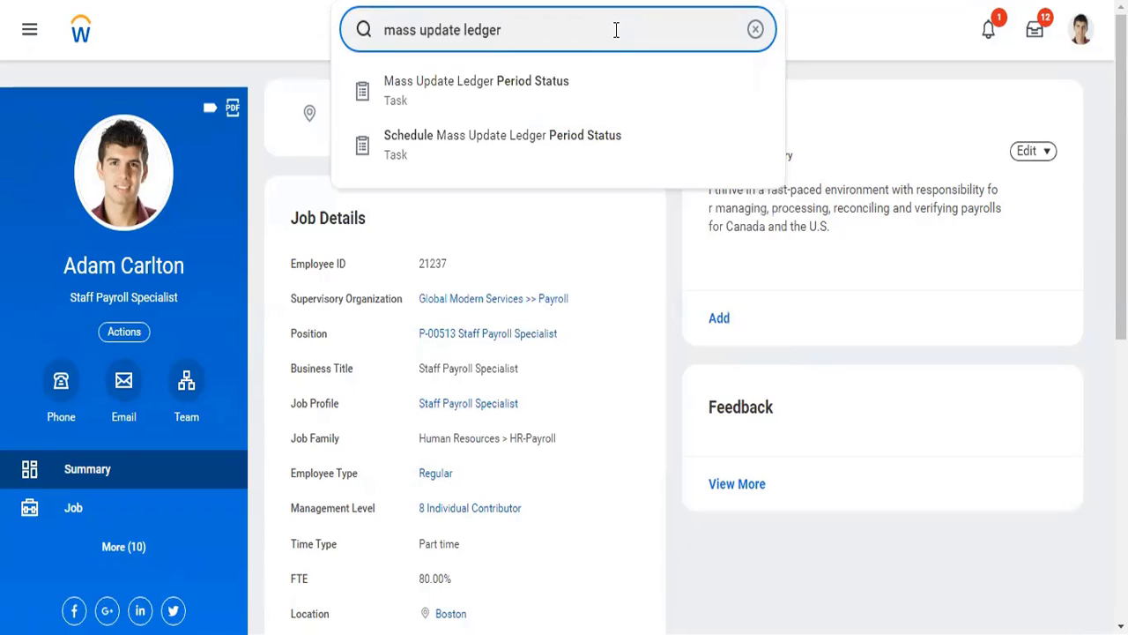
key(Down)
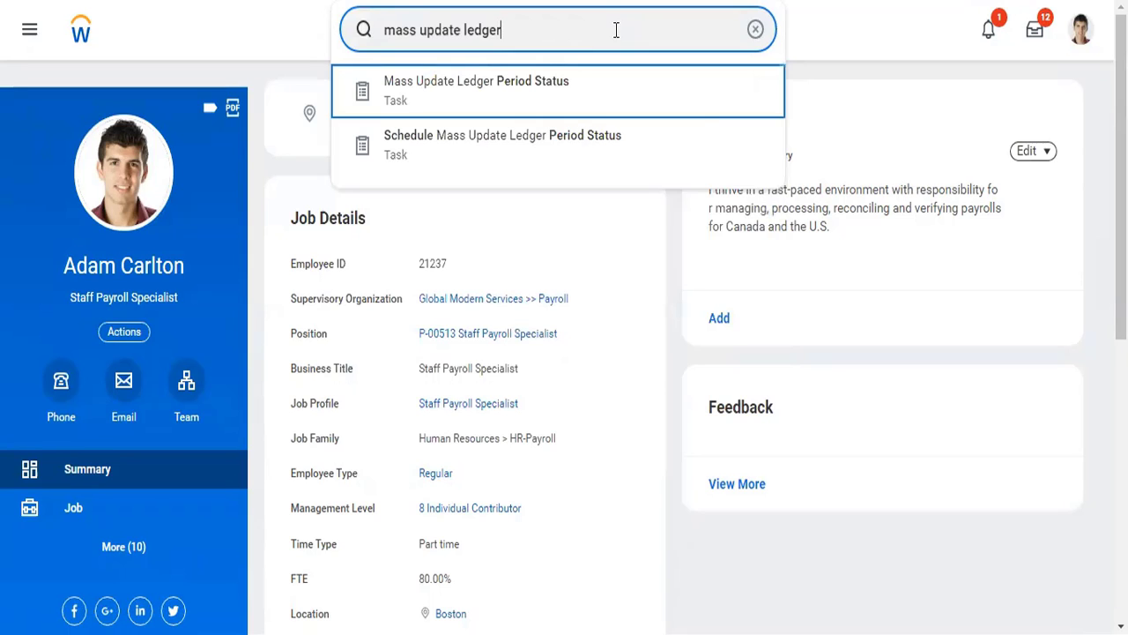
key(Return)
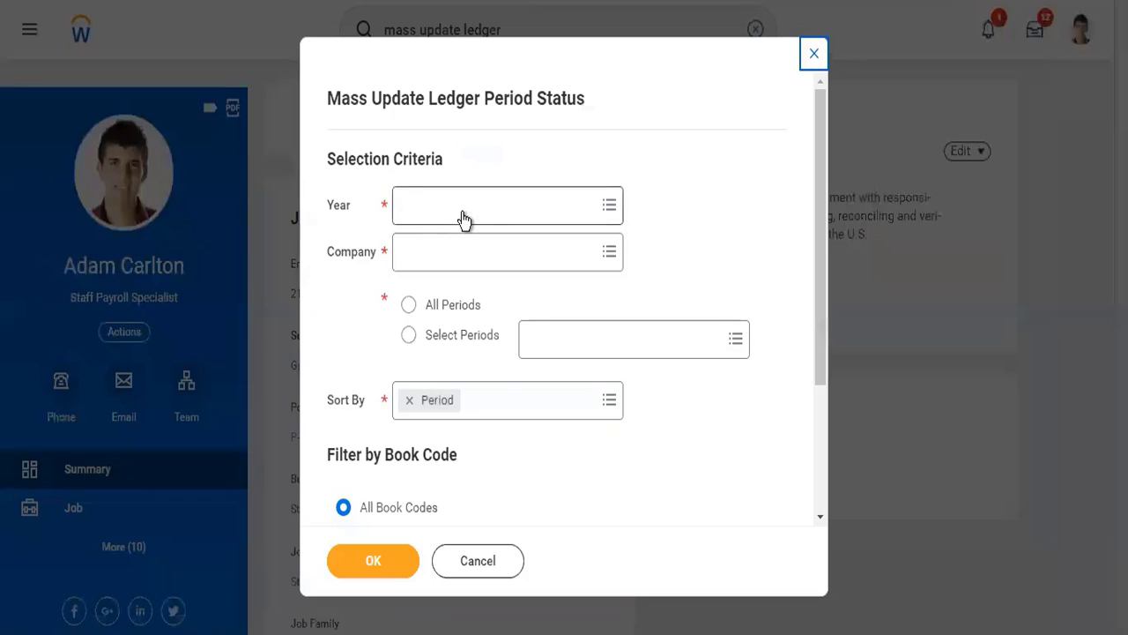
- Set the selection criteria to year 2022 - Standard Corporate Schedule and company TW101 Twitter Inc
click(461, 212)
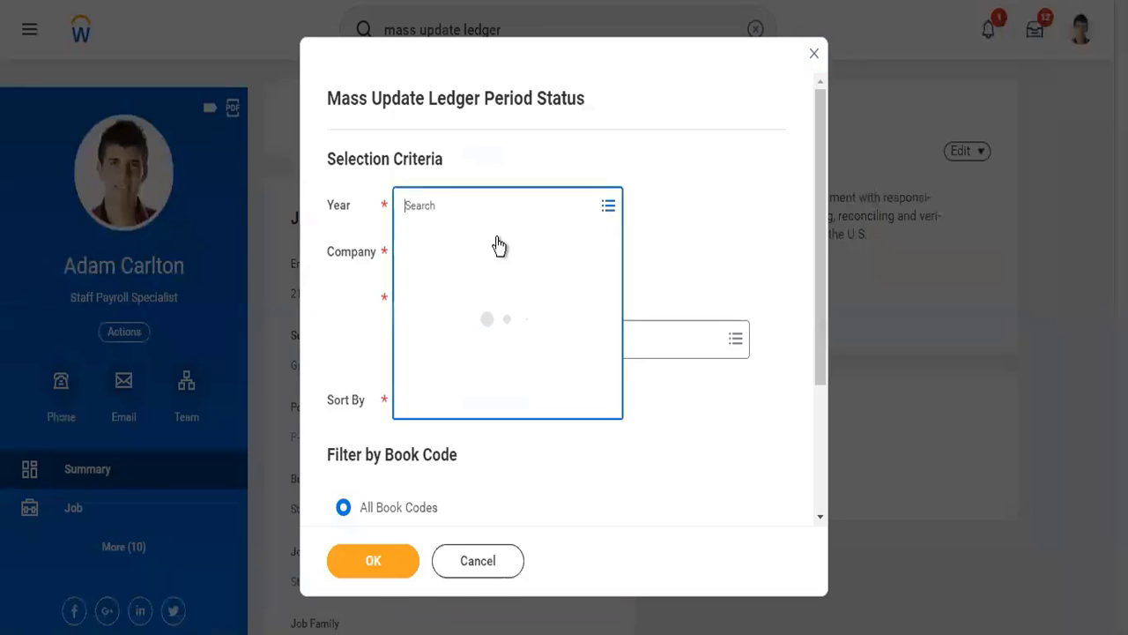
text(2022)
key(Return)
click(475, 262)
text(twoit)
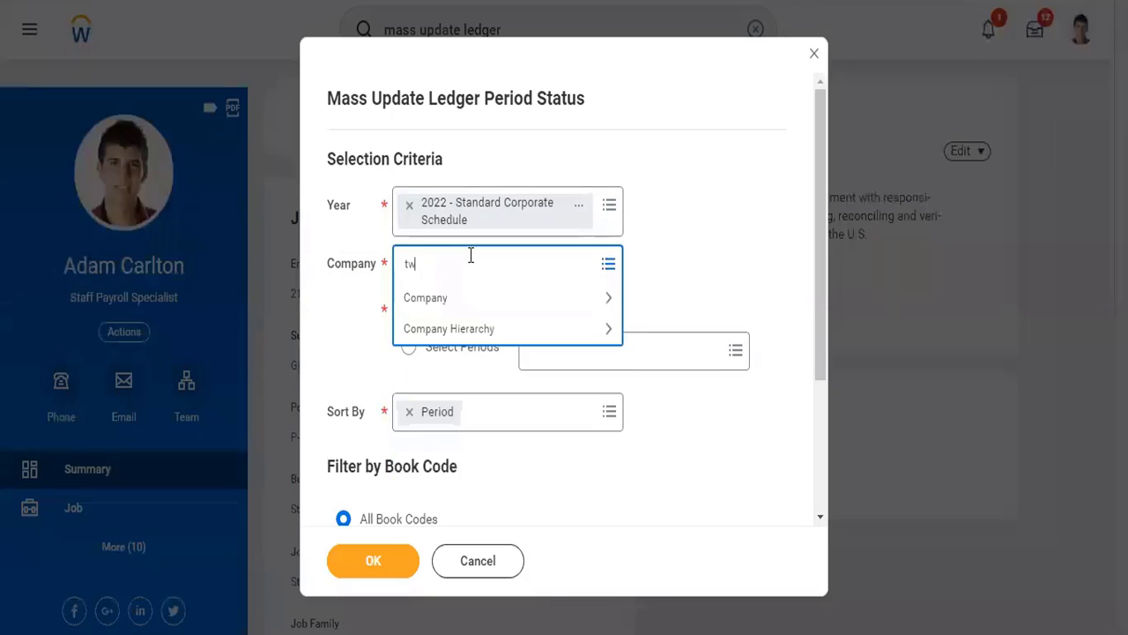
key(BackSpace)
key(BackSpace)
key(BackSpace)
text(itter)
key(Return)
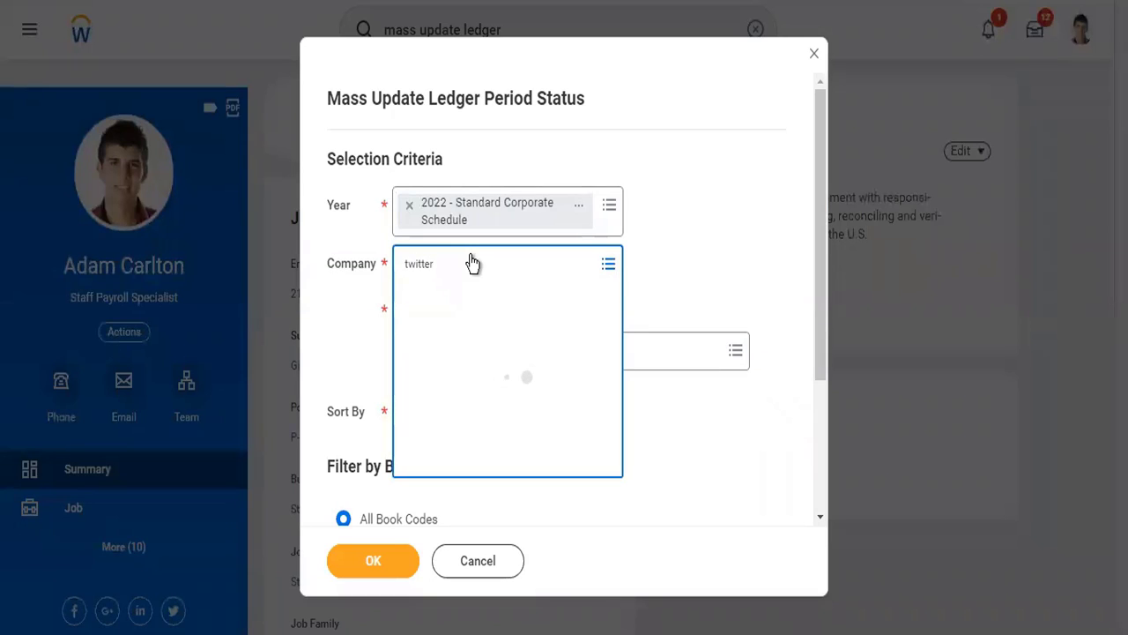
click(357, 335)
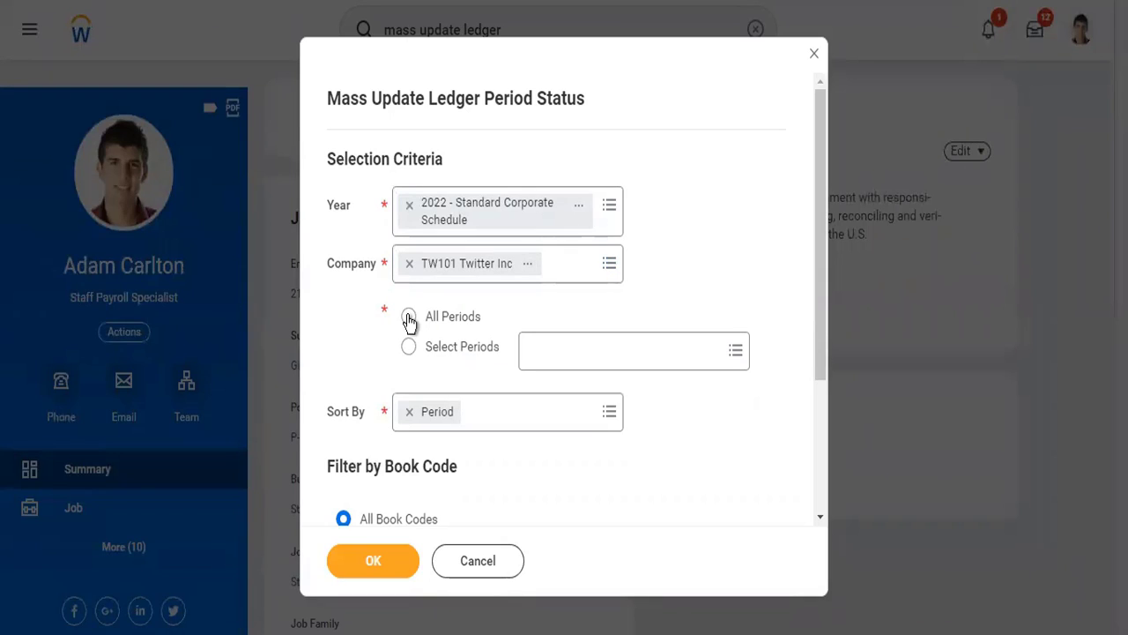
- Include All Periods in the selection criteria and continue to the ledger periods to update
click(408, 317)
scroll(566, 484, down, 2)
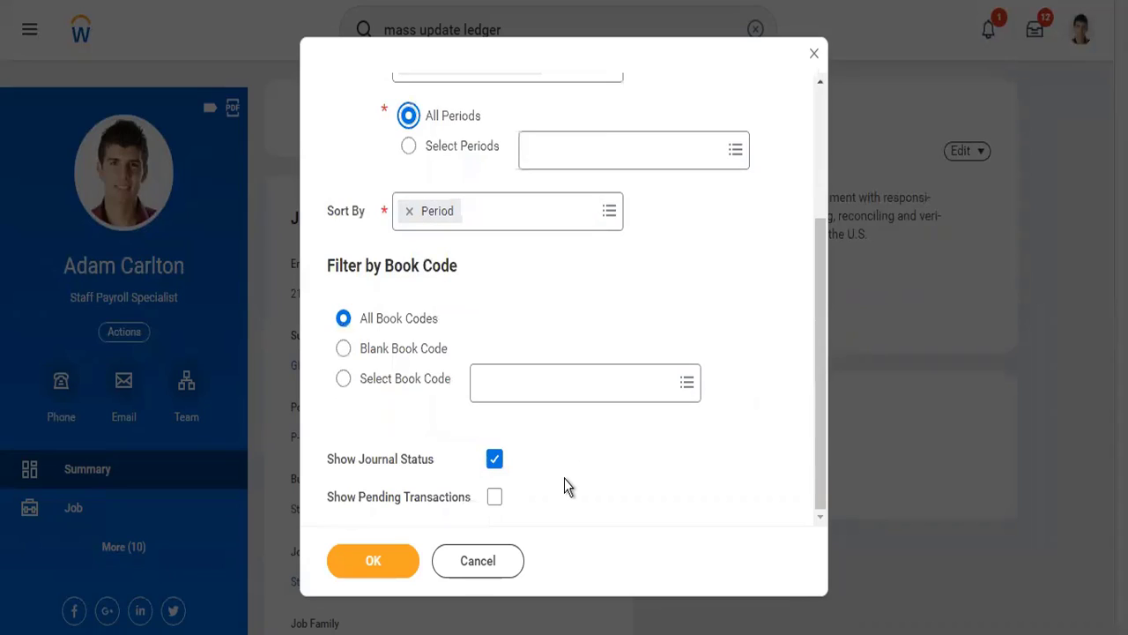
scroll(564, 483, up, 1)
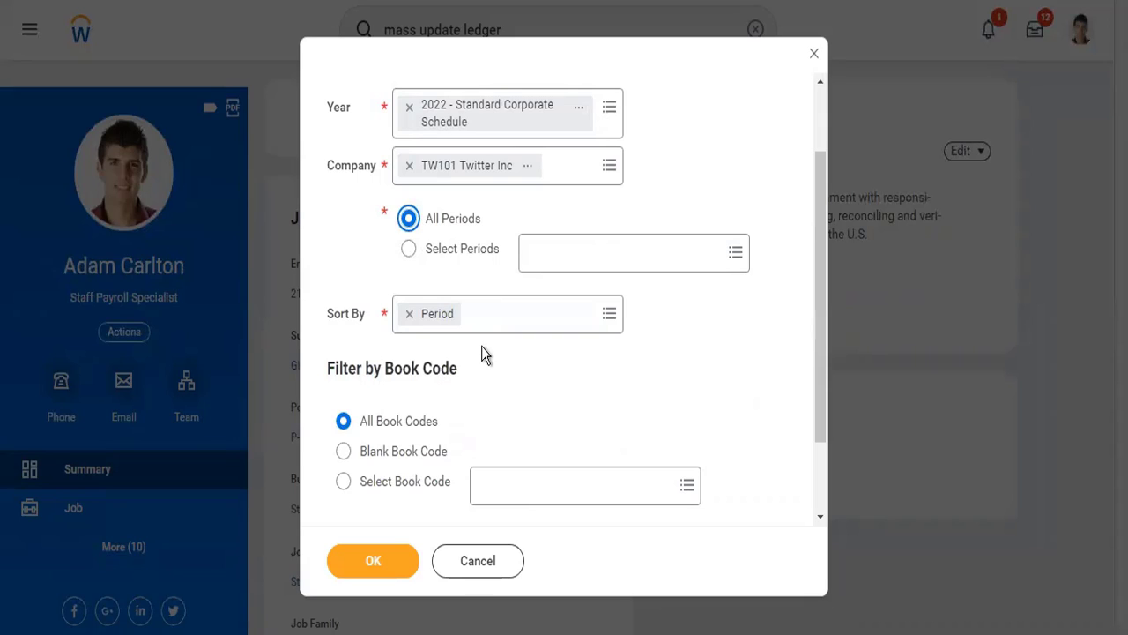
scroll(481, 346, down, 1)
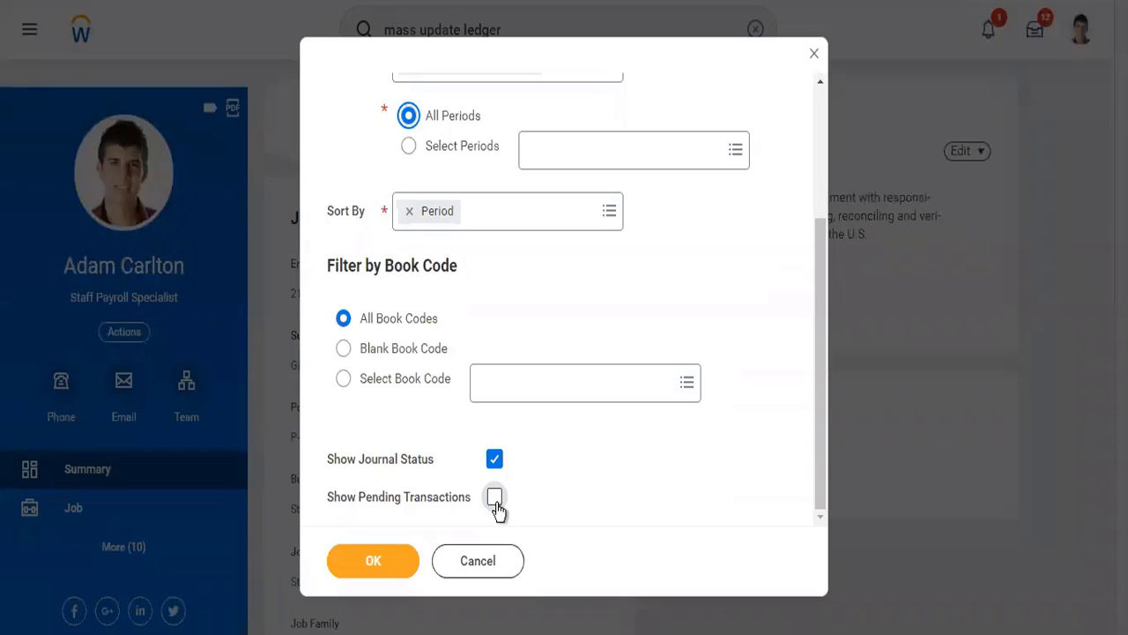
click(378, 565)
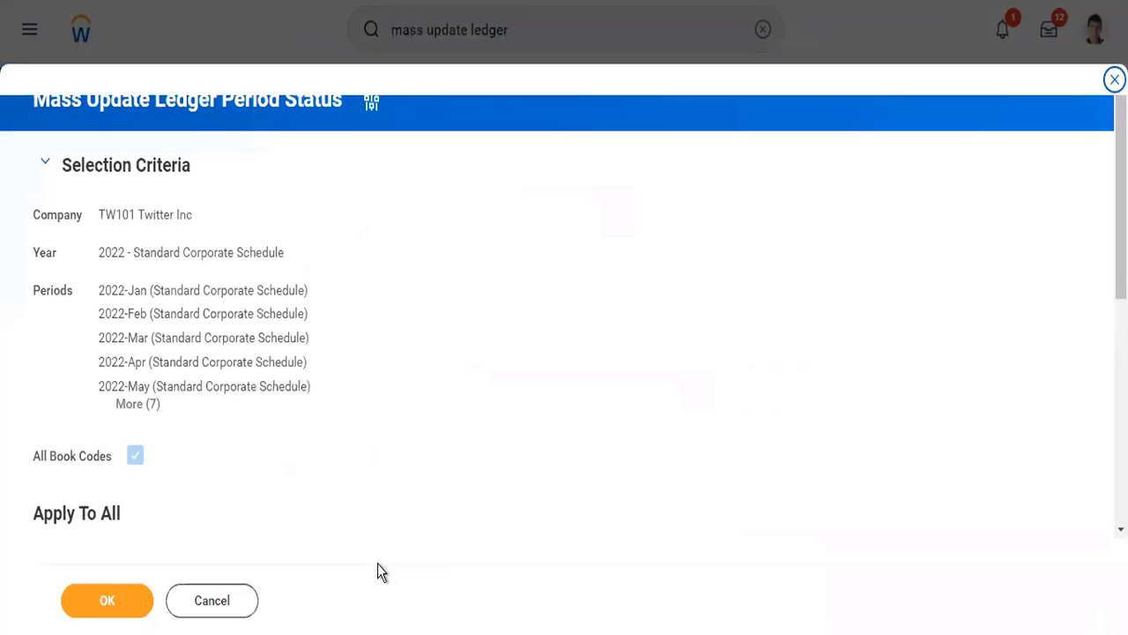
- Select all the listed ledger periods and apply the new status Open to them
scroll(358, 456, down, 5)
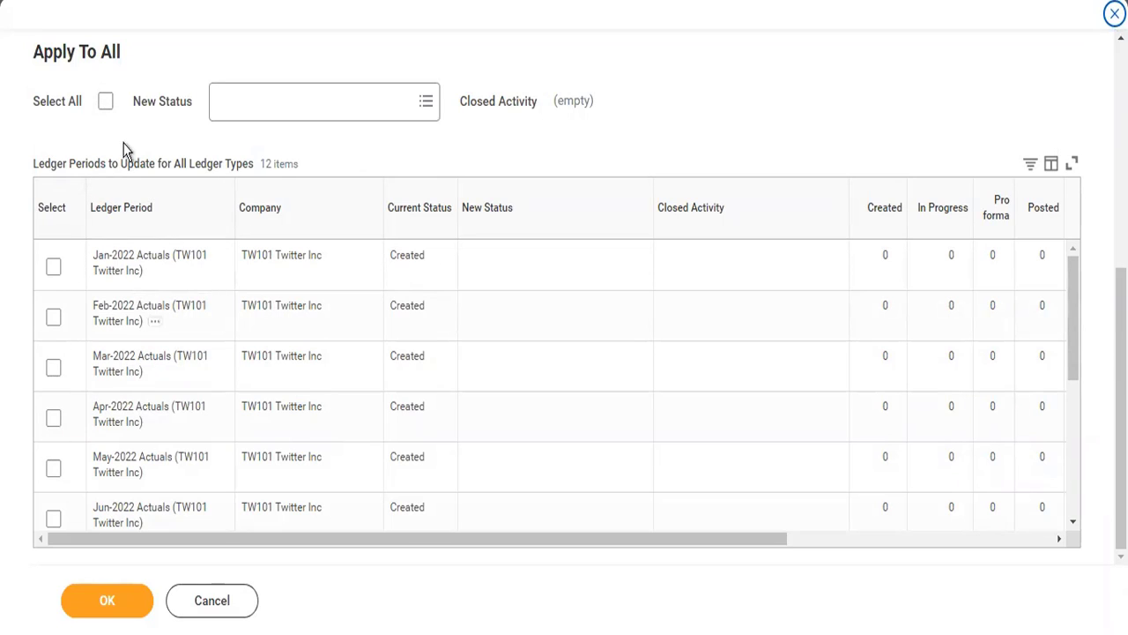
click(107, 102)
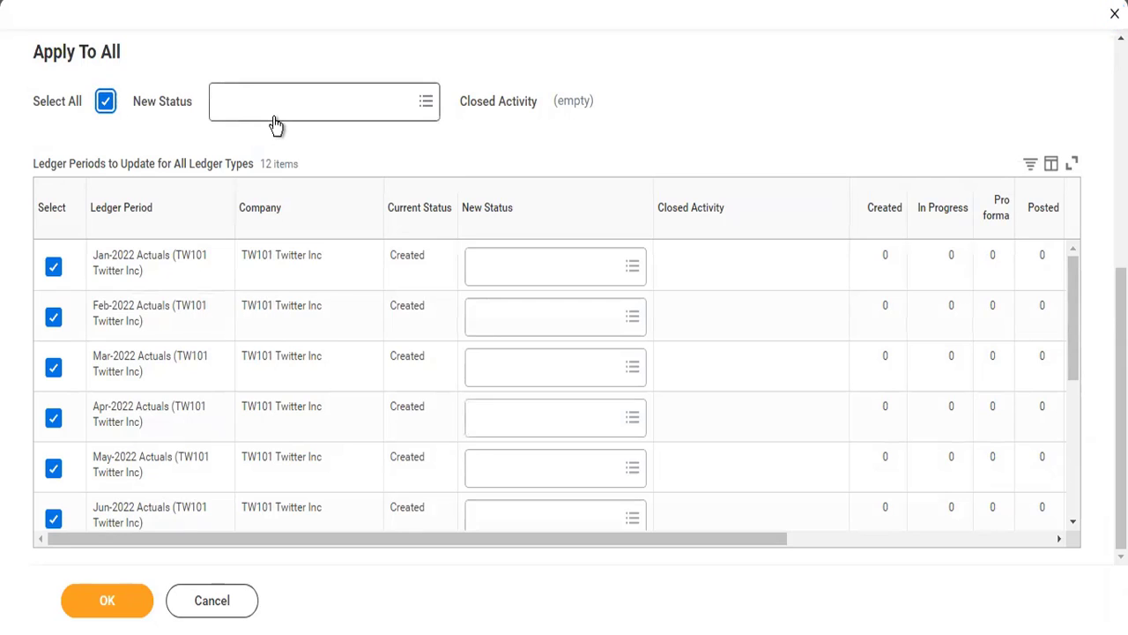
click(274, 119)
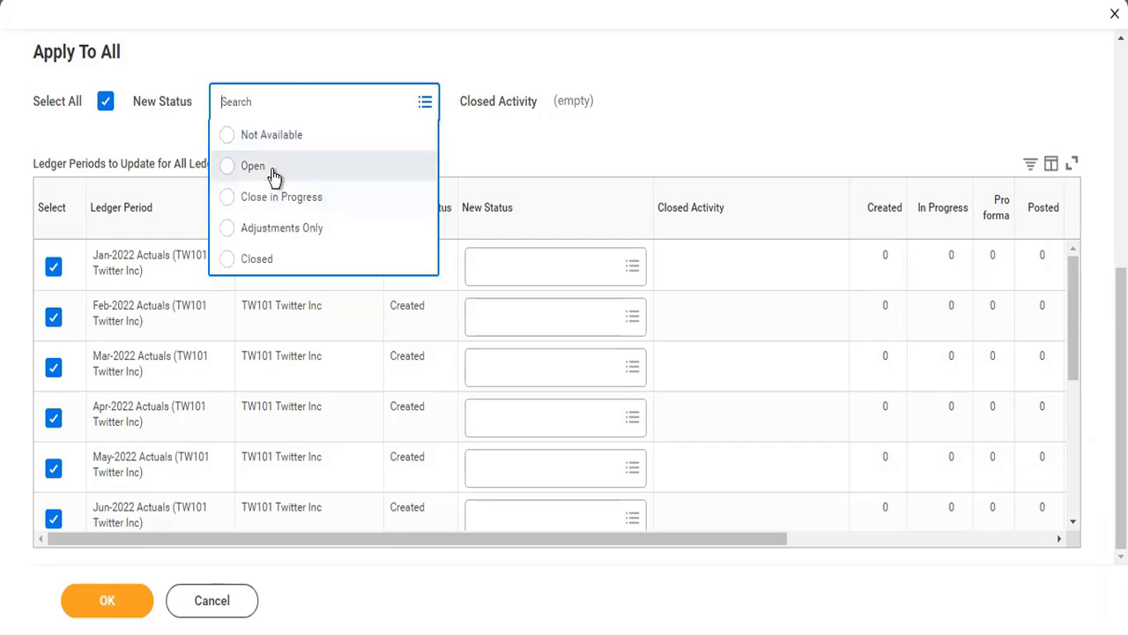
click(272, 169)
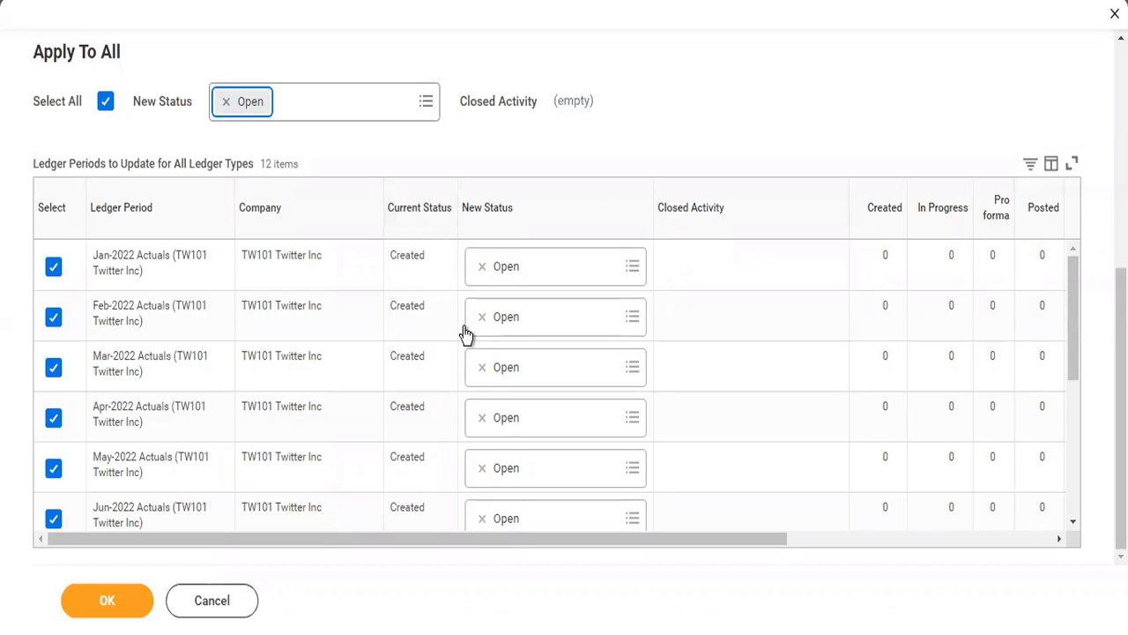
- Submit the ledger period status update and, with its summary closed, clear the old search text
scroll(715, 395, right, 5)
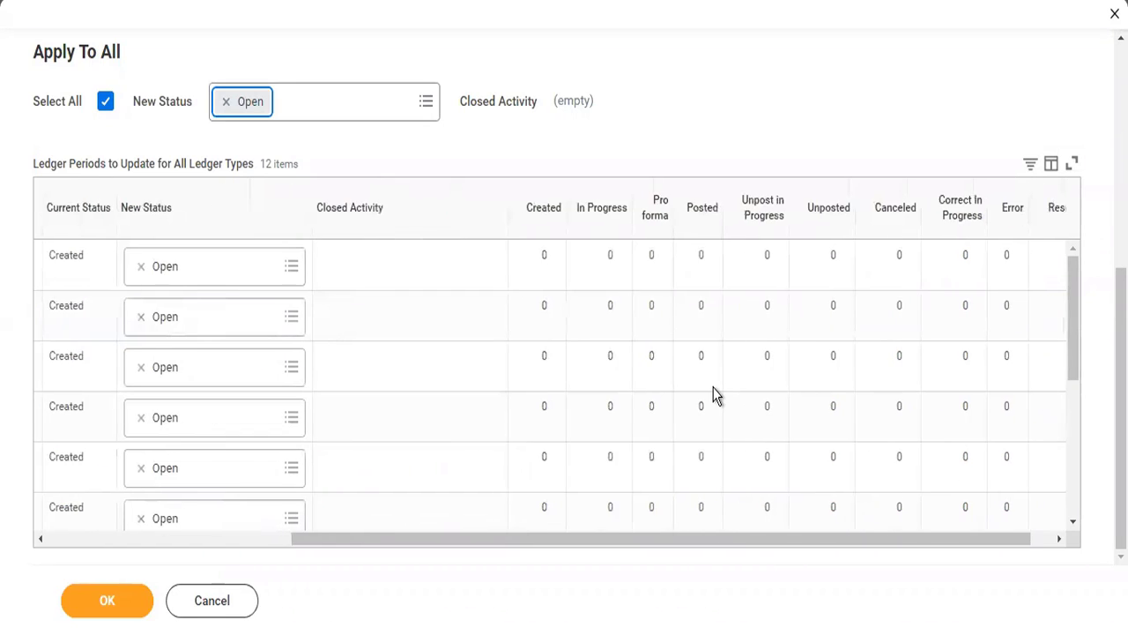
scroll(715, 396, right, 1)
click(113, 599)
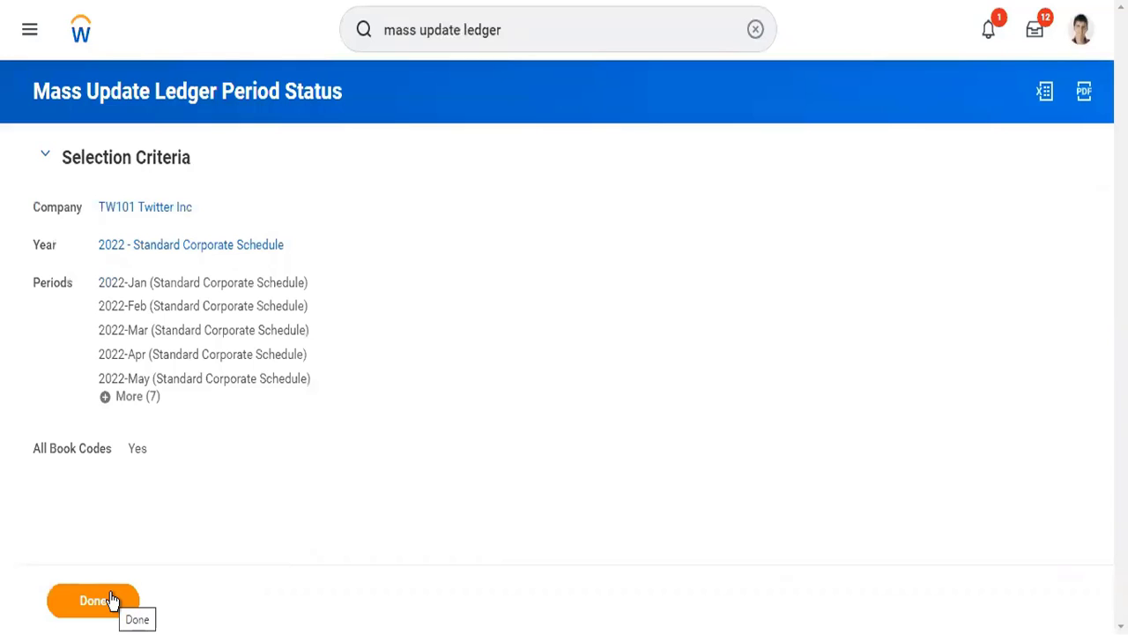
click(111, 599)
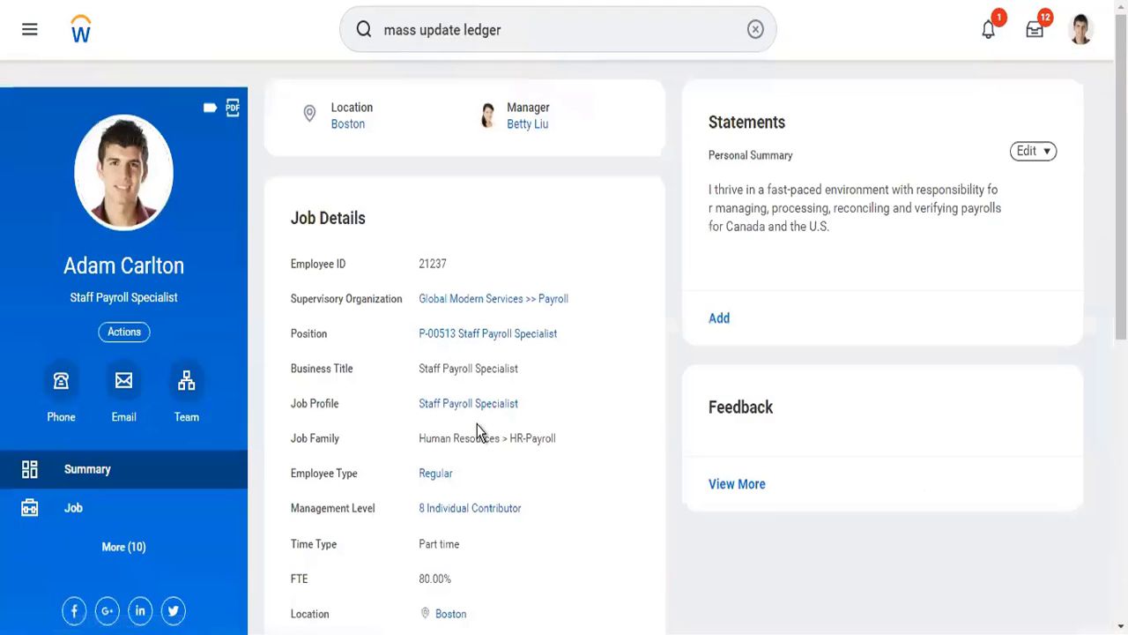
click(755, 29)
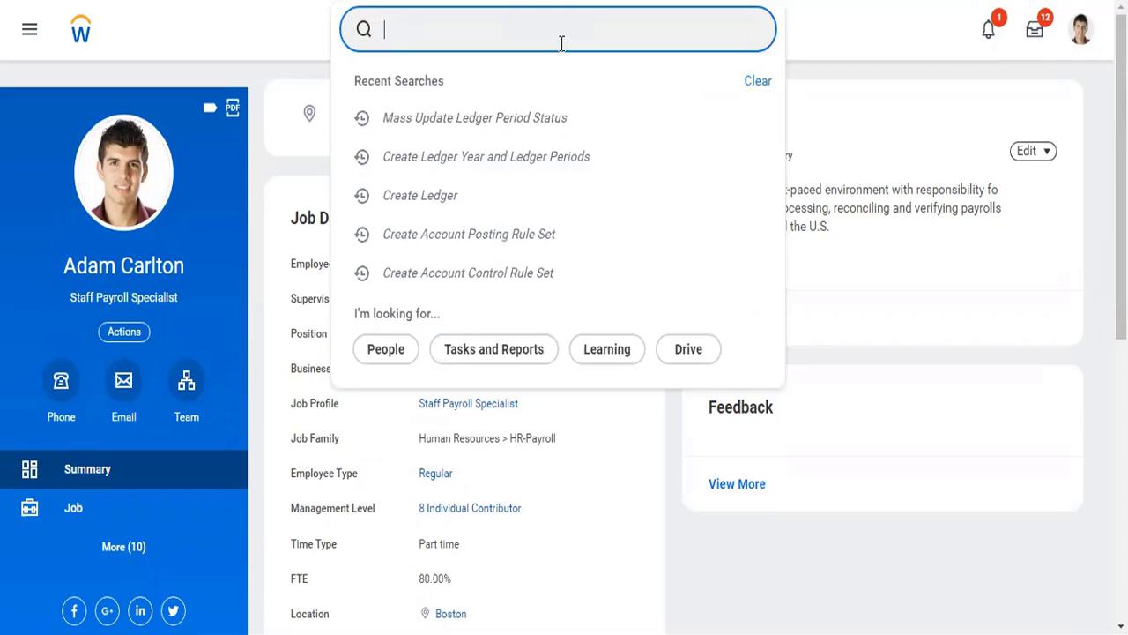
- Search for the journal business process definitions with "BP: journal"
click(381, 23)
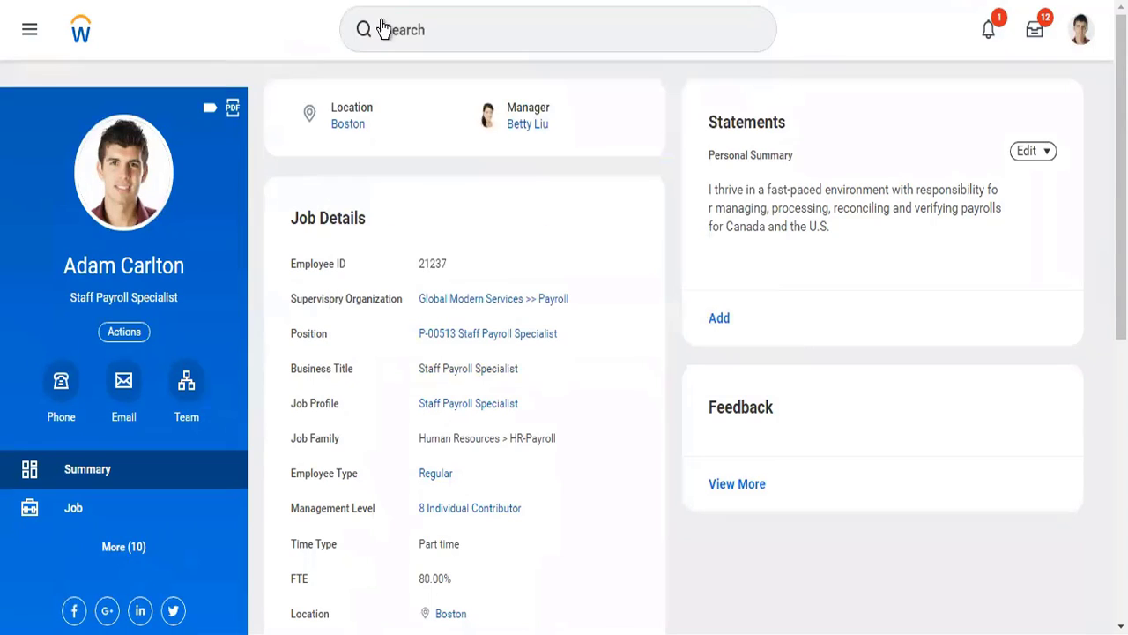
click(388, 25)
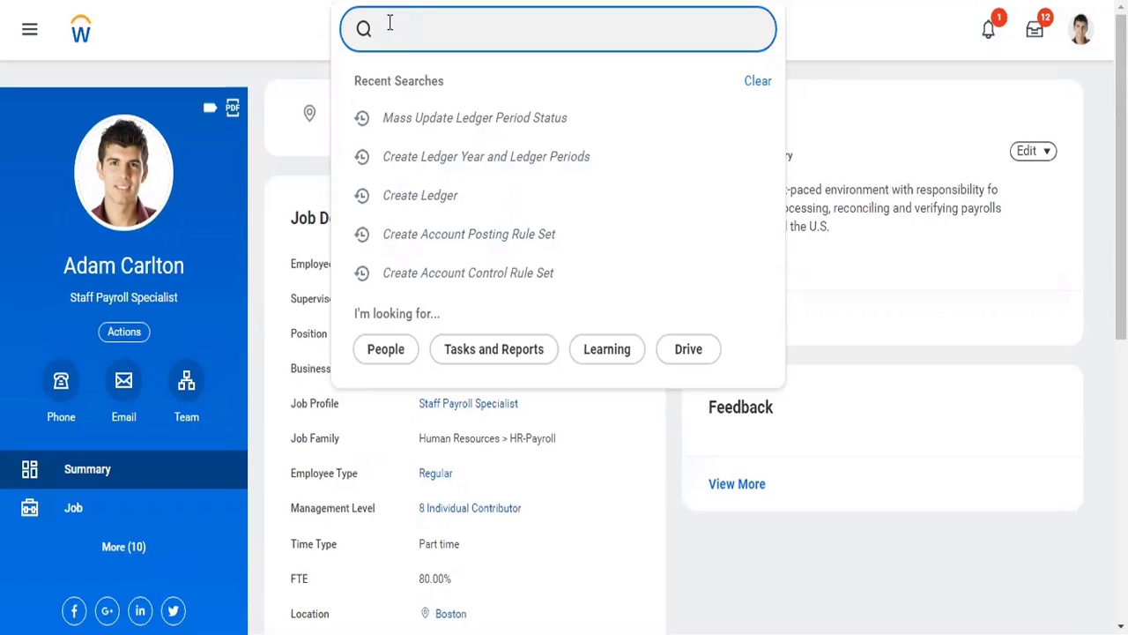
text(bp:)
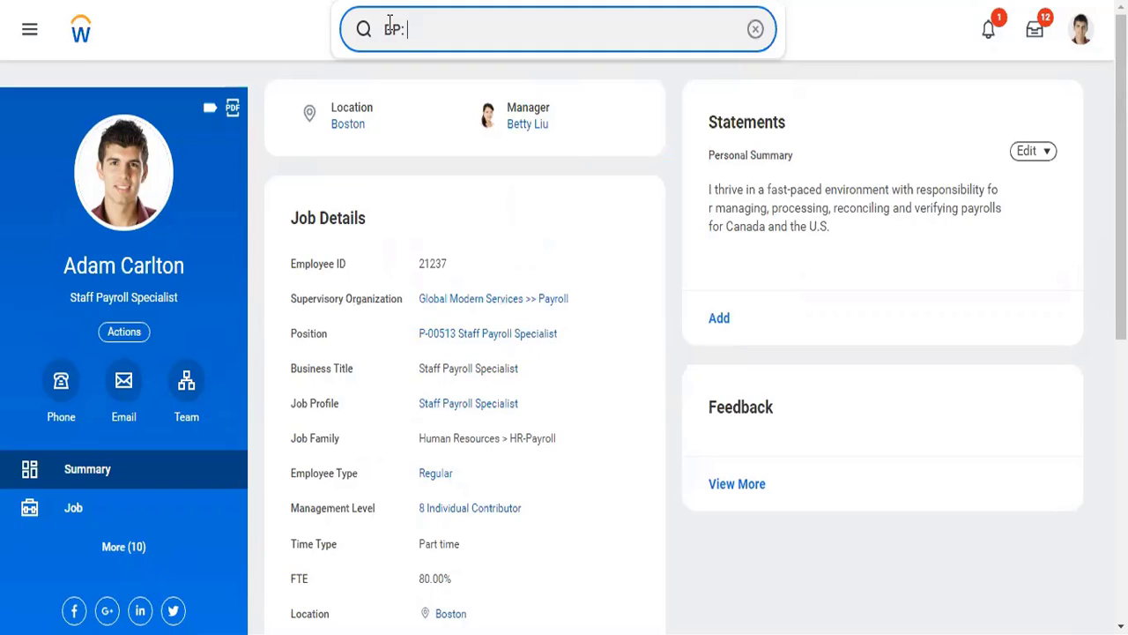
text(journal)
key(Return)
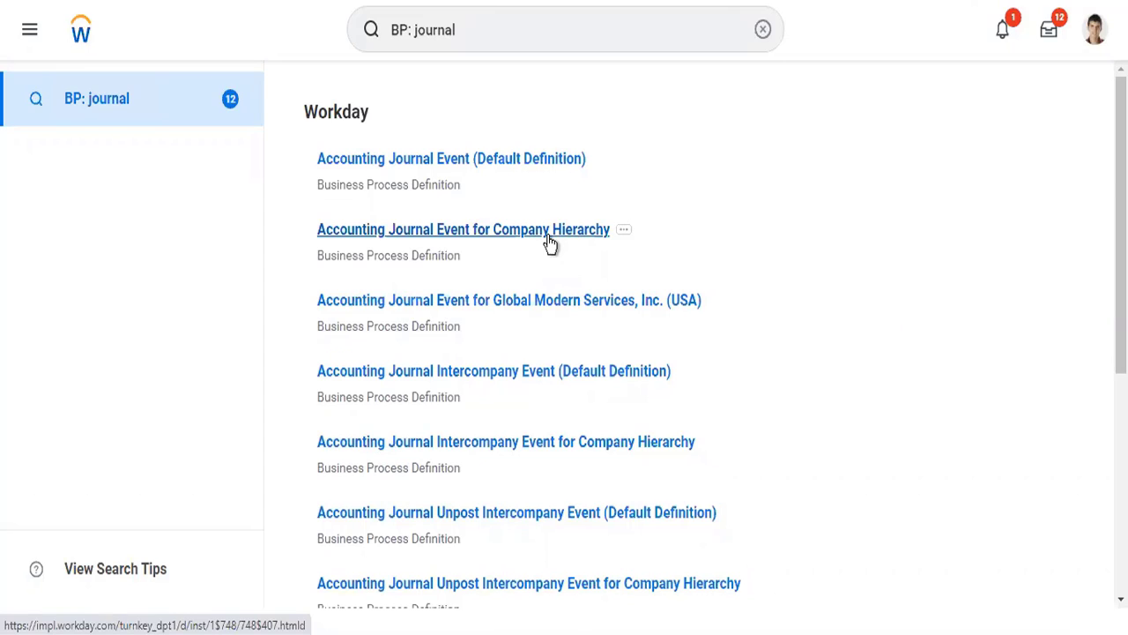
- Open the Accounting Journal Event (Default Definition) and examine its business process steps and the groups assigned to approve them
click(543, 170)
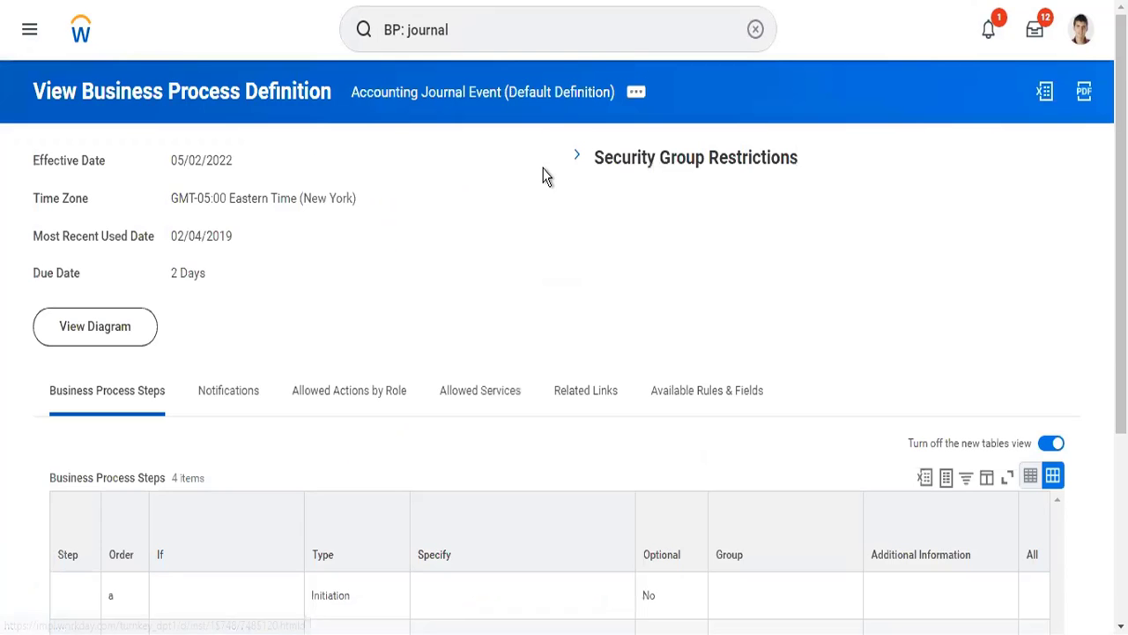
scroll(545, 175, down, 3)
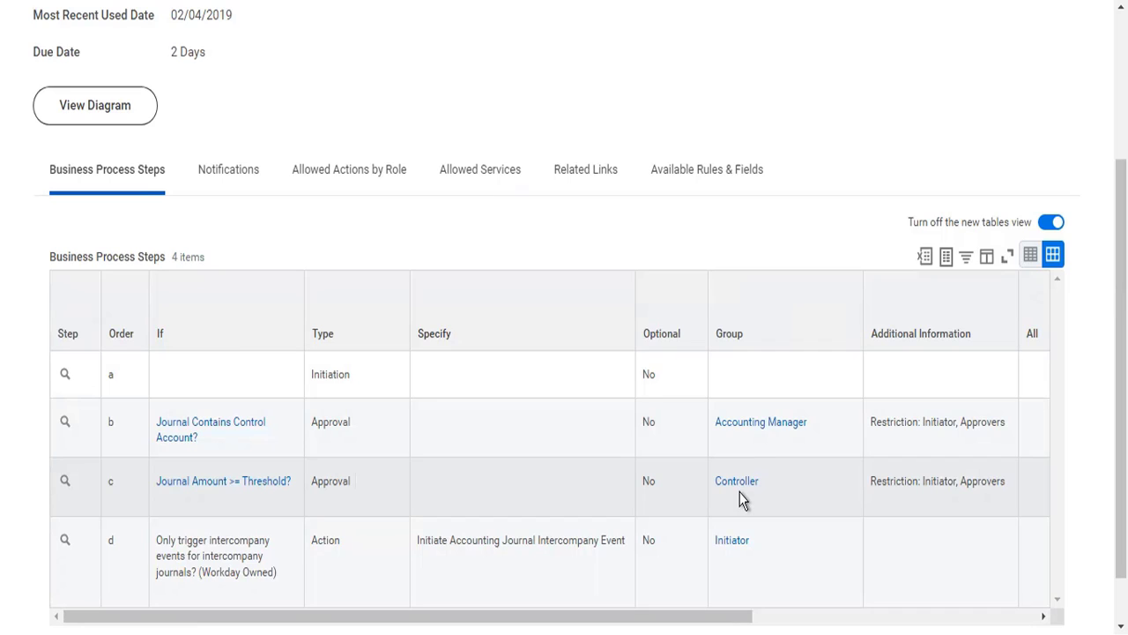
scroll(741, 499, up, 3)
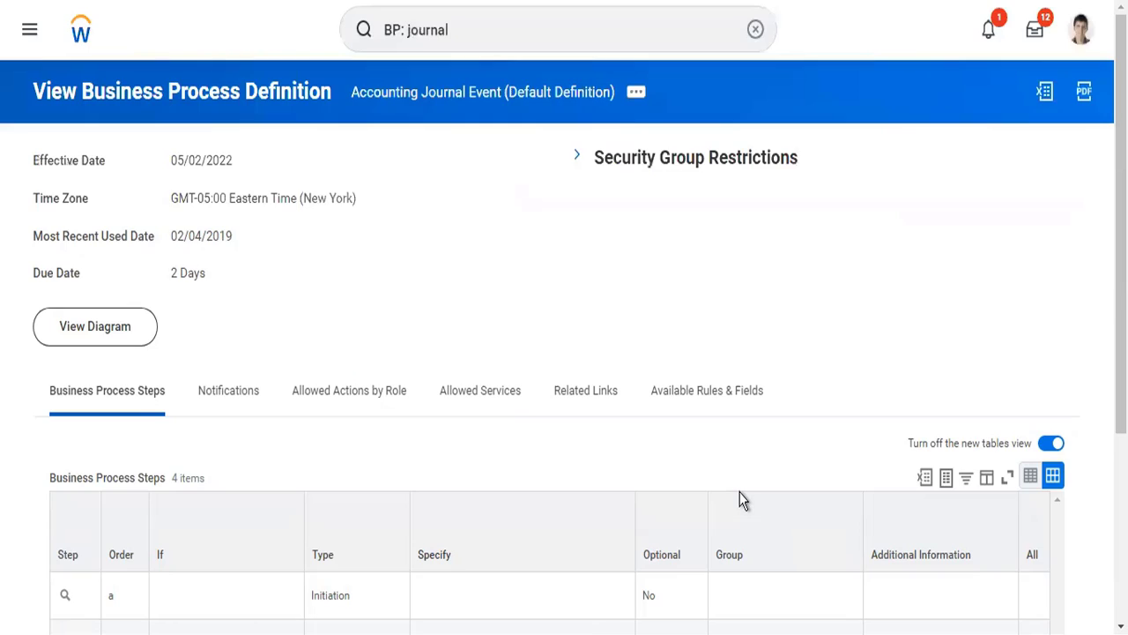
- Replace the search text with the Controller's partial name and open that worker's profile
click(552, 46)
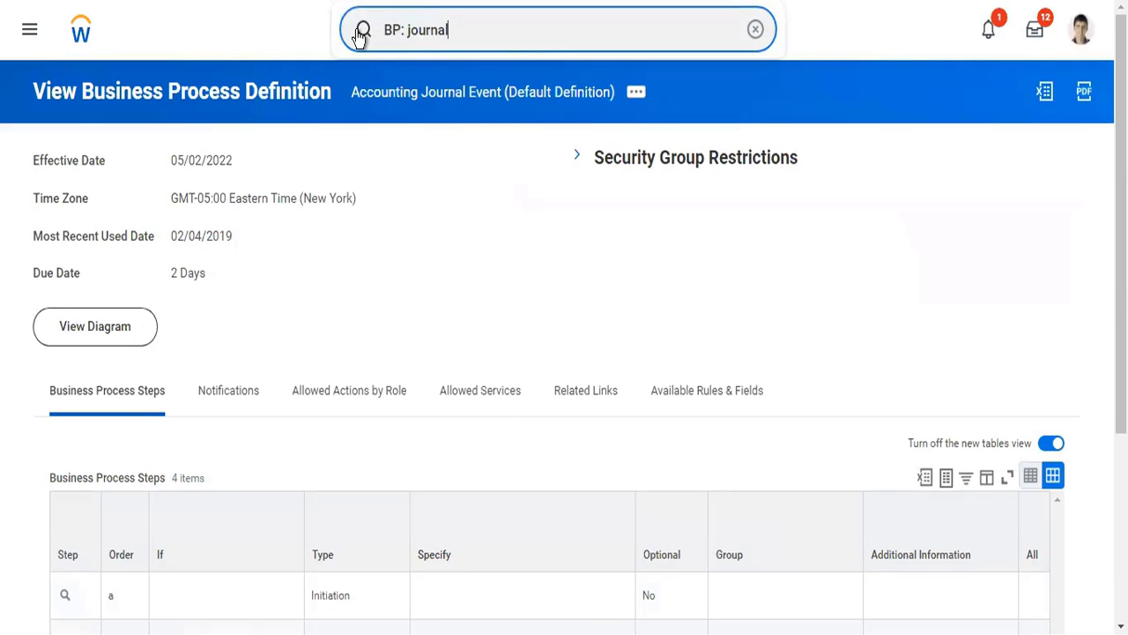
drag(481, 35, 355, 41)
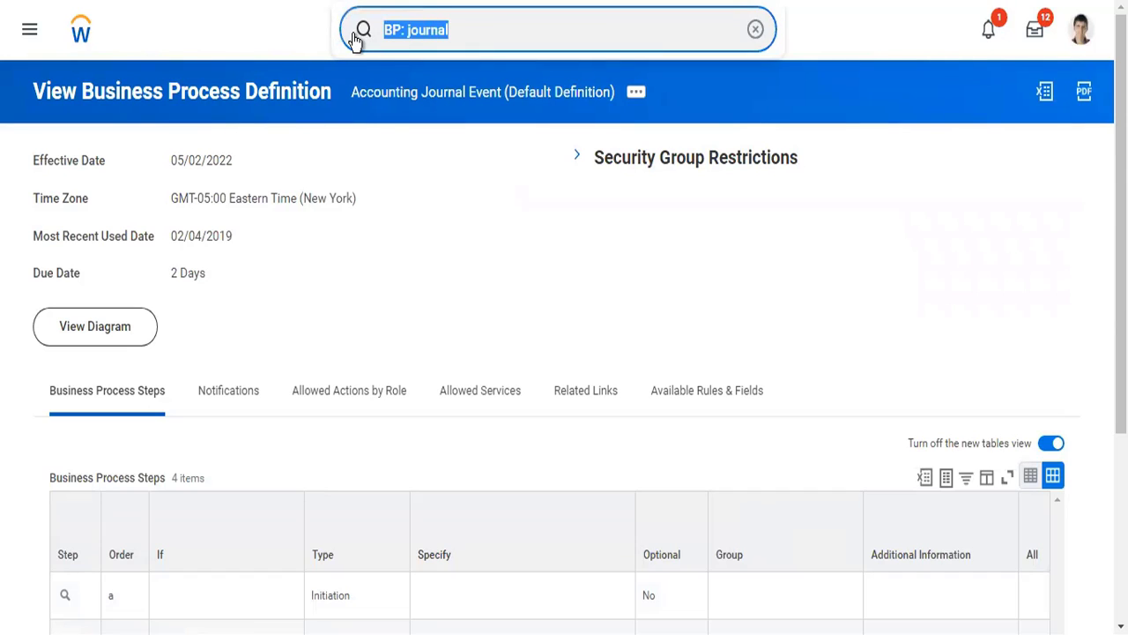
text(ter ser)
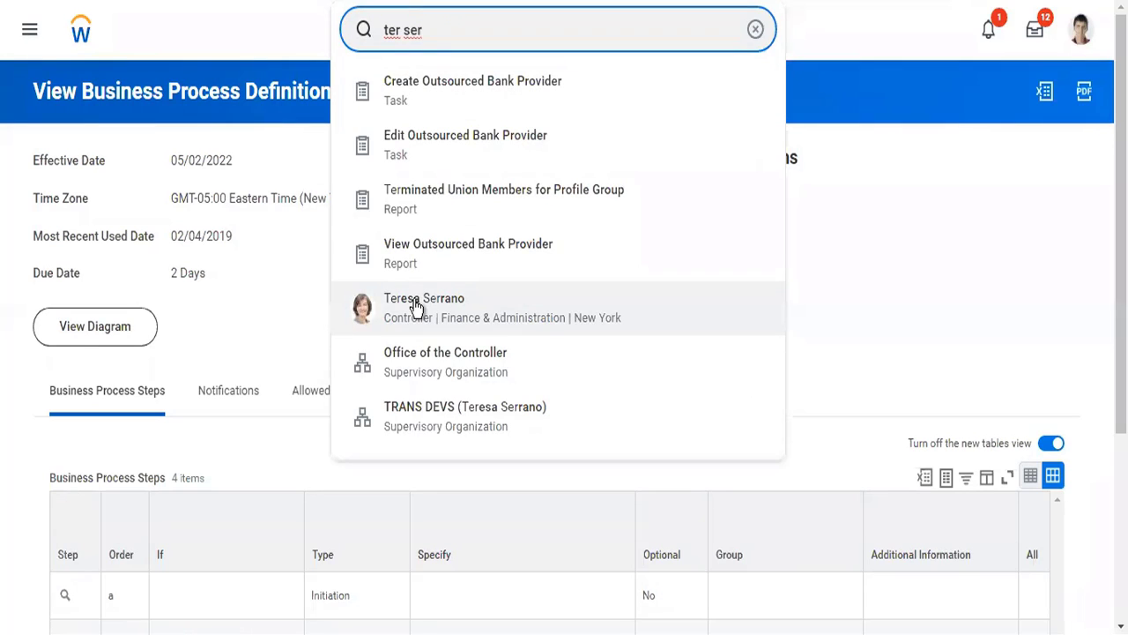
click(417, 307)
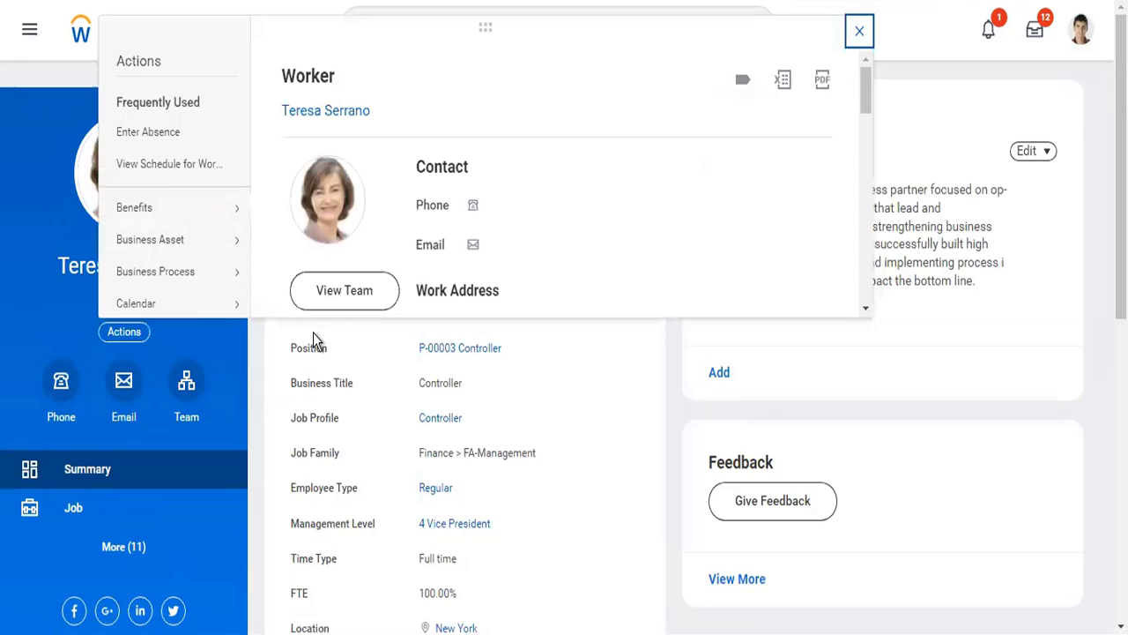
mouse_move(184, 270)
scroll(180, 270, down, 3)
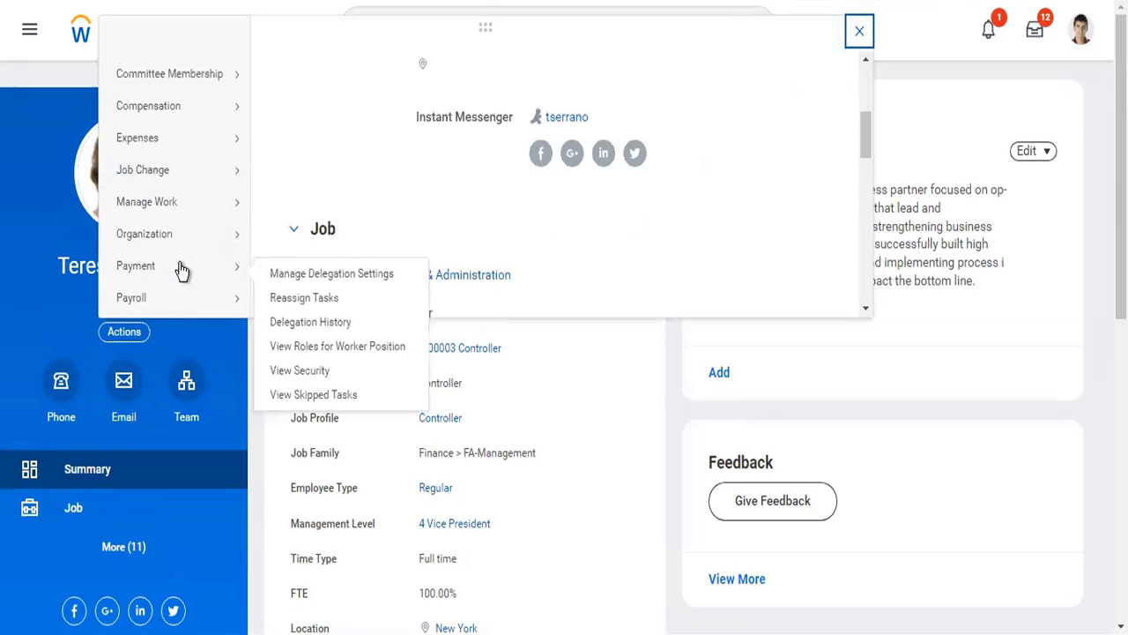
scroll(181, 272, down, 3)
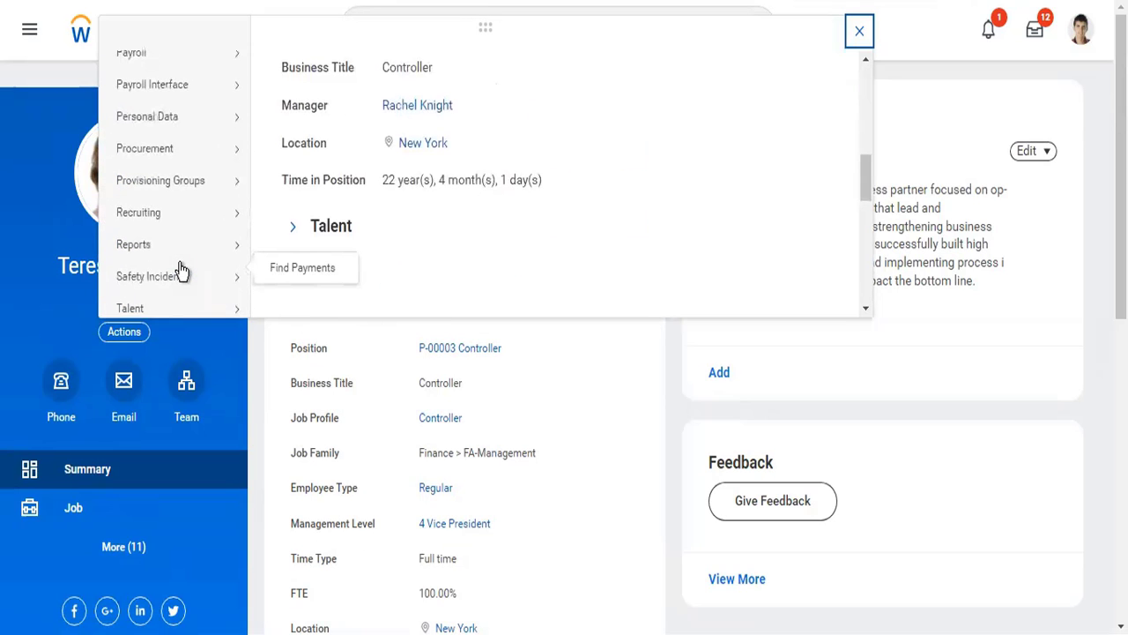
scroll(181, 272, down, 3)
mouse_move(180, 229)
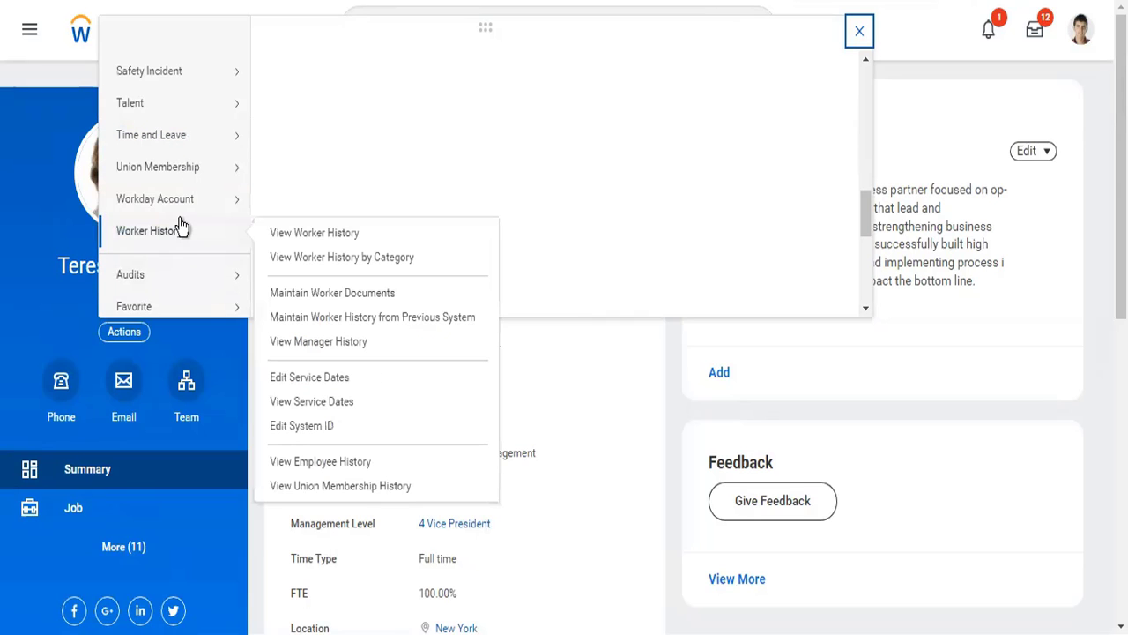
scroll(181, 228, up, 3)
scroll(181, 227, up, 3)
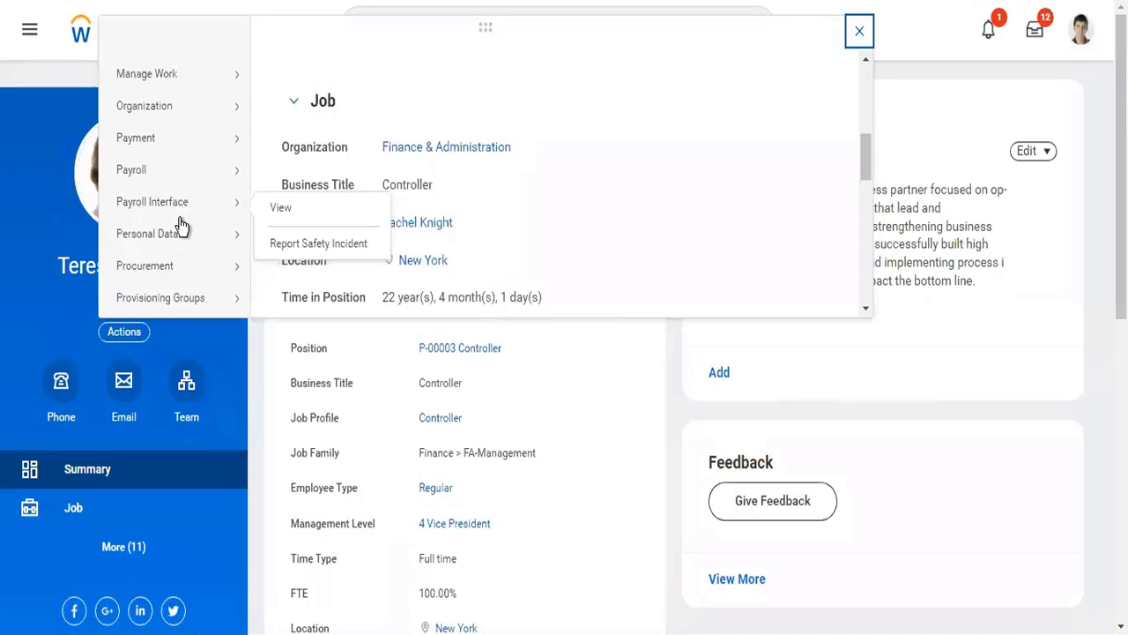
scroll(181, 228, up, 6)
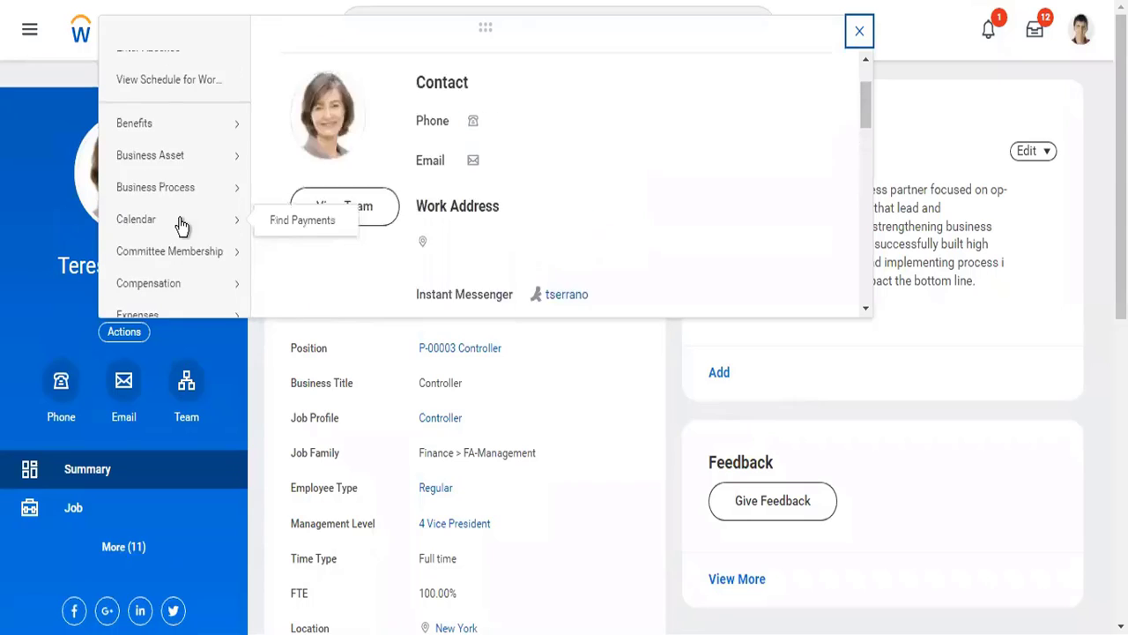
scroll(180, 226, down, 10)
scroll(180, 225, down, 5)
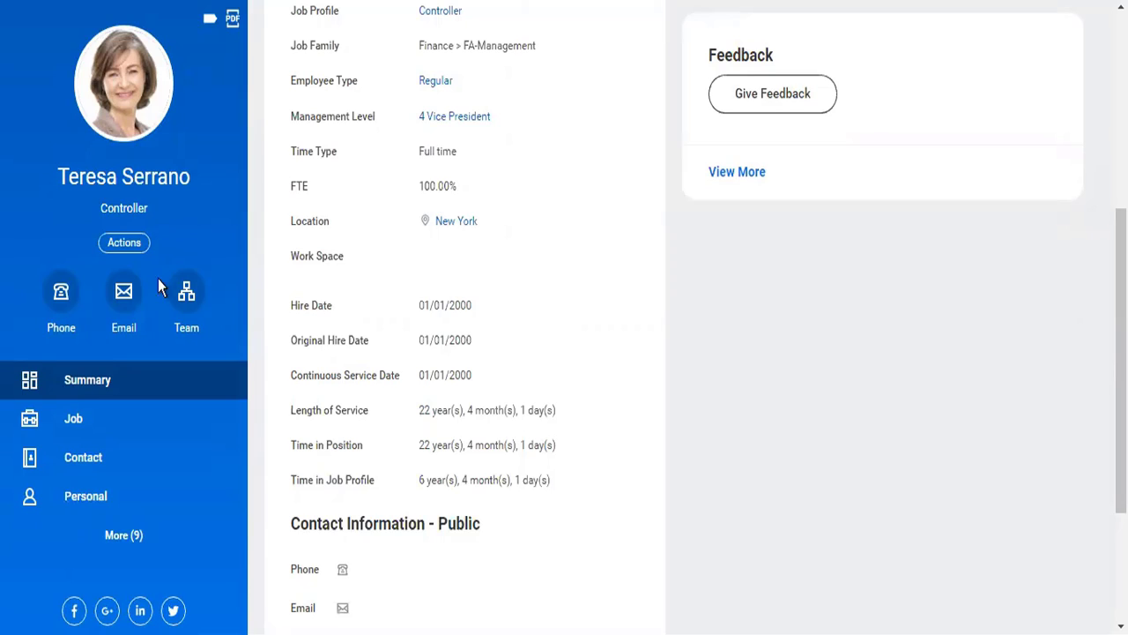
- Start the Assign Roles - Add/Remove action from the security profile of the Controller worker
click(124, 242)
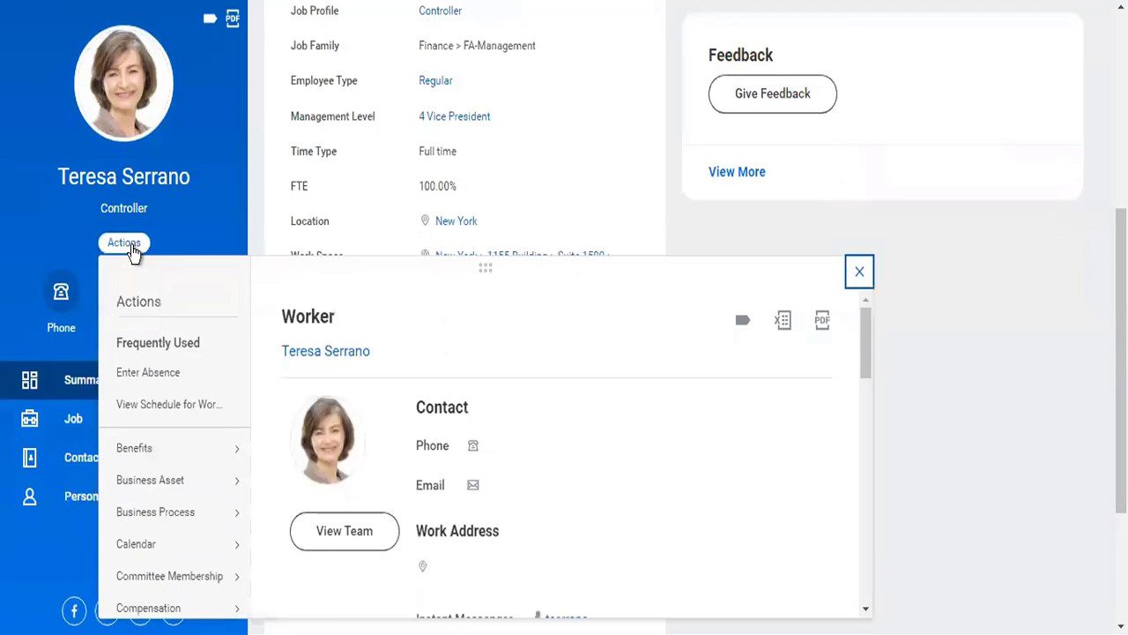
mouse_move(192, 518)
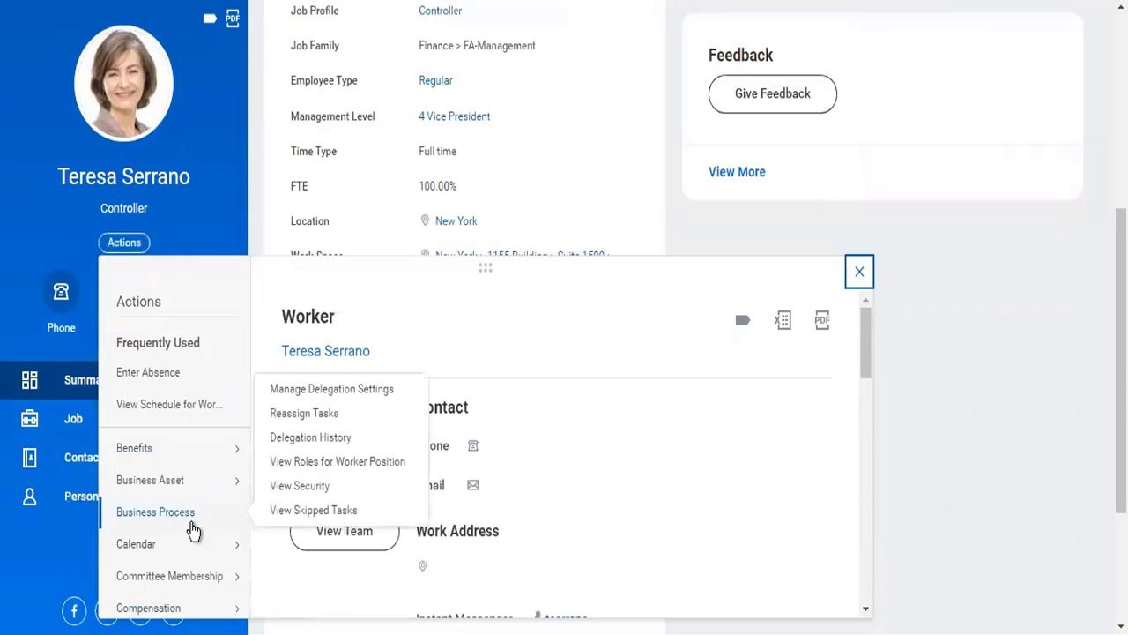
scroll(194, 530, down, 3)
scroll(194, 530, down, 3)
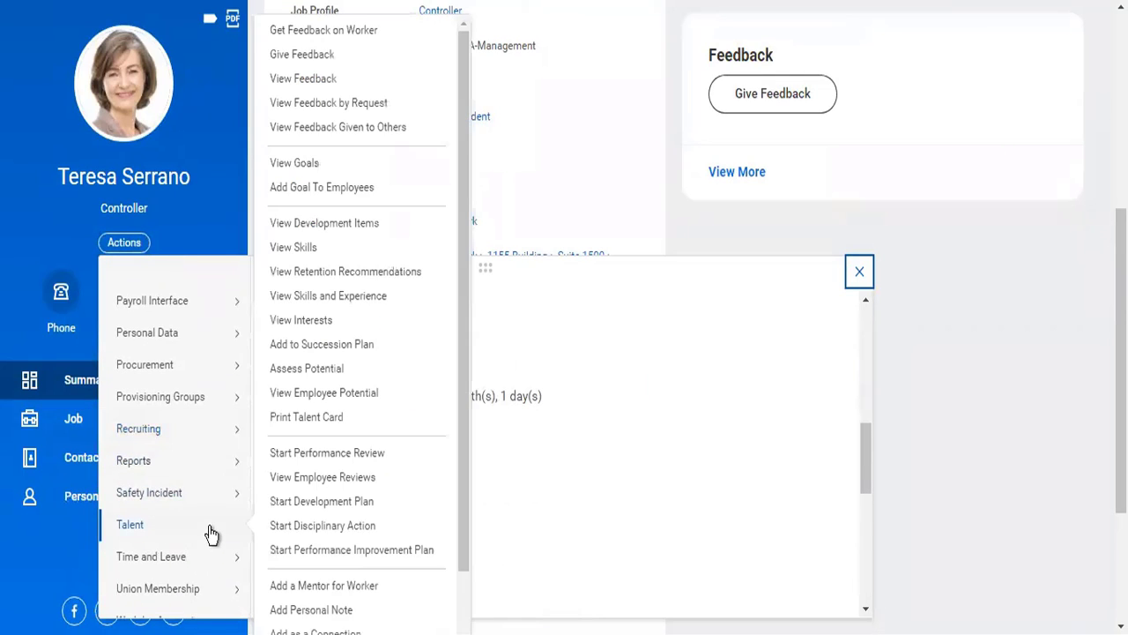
scroll(209, 529, down, 3)
mouse_move(216, 578)
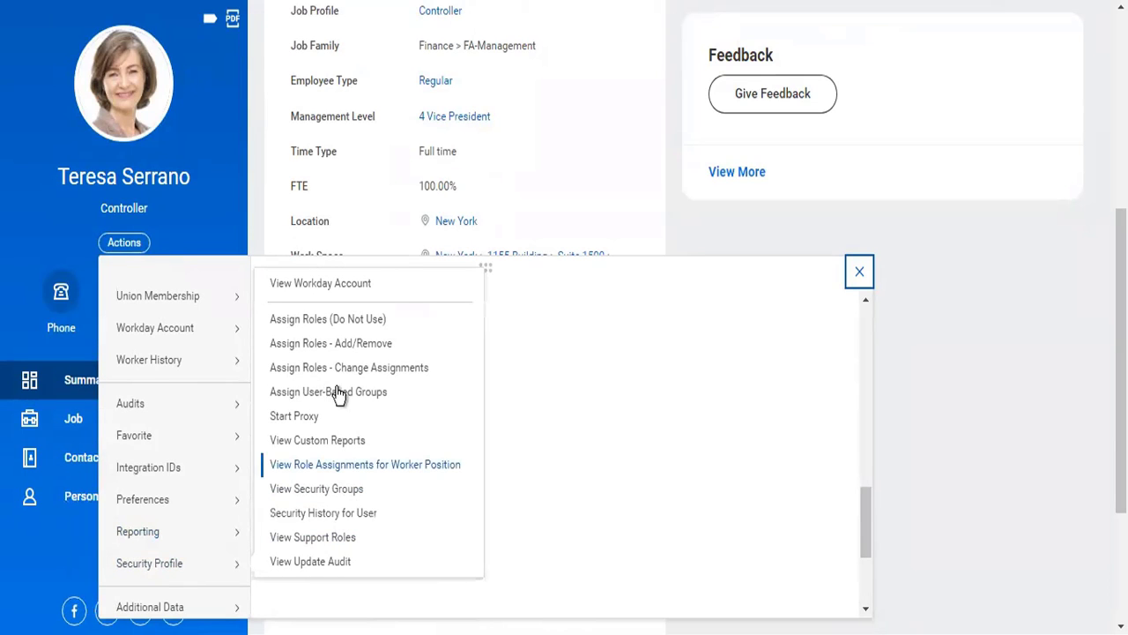
click(323, 351)
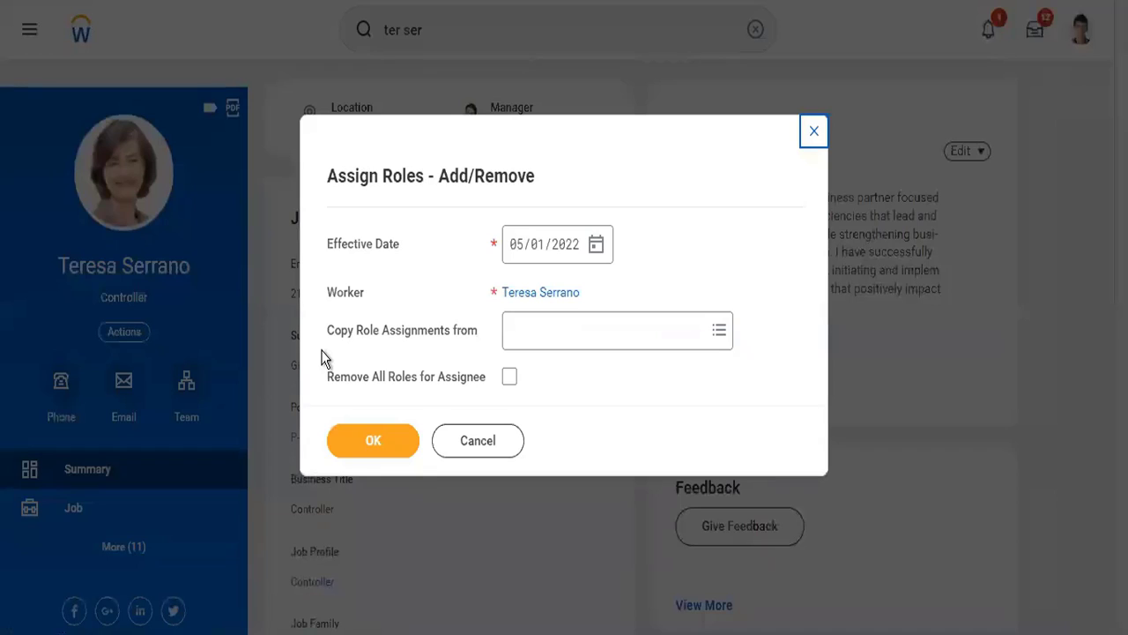
- Set the role assignment's effective date to 04/02/2022 and continue to the role list
click(597, 250)
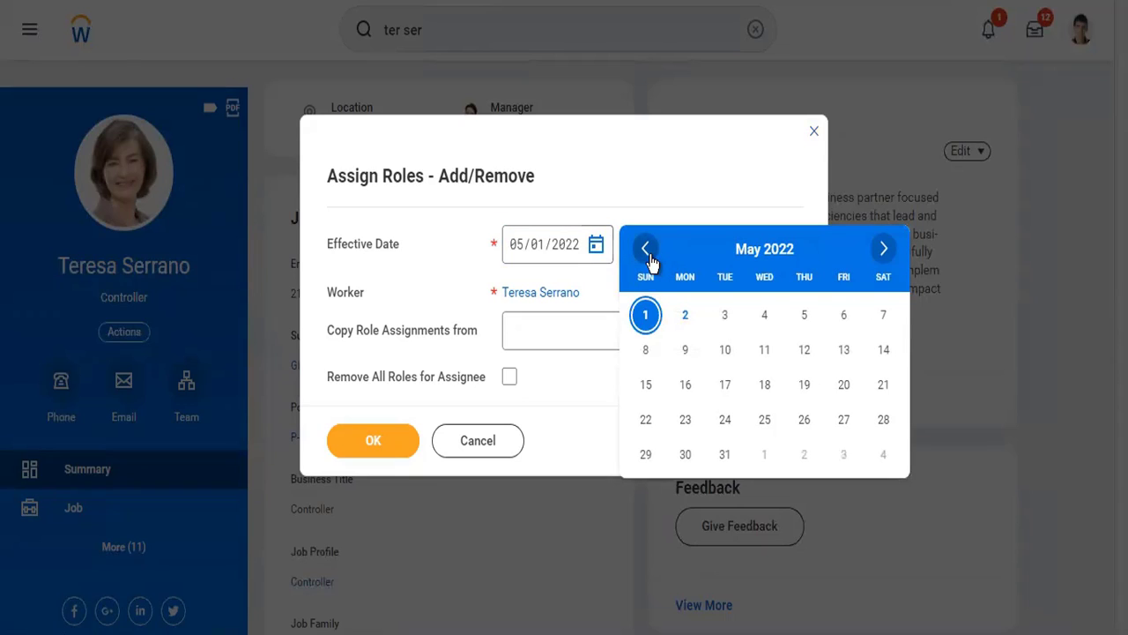
click(648, 254)
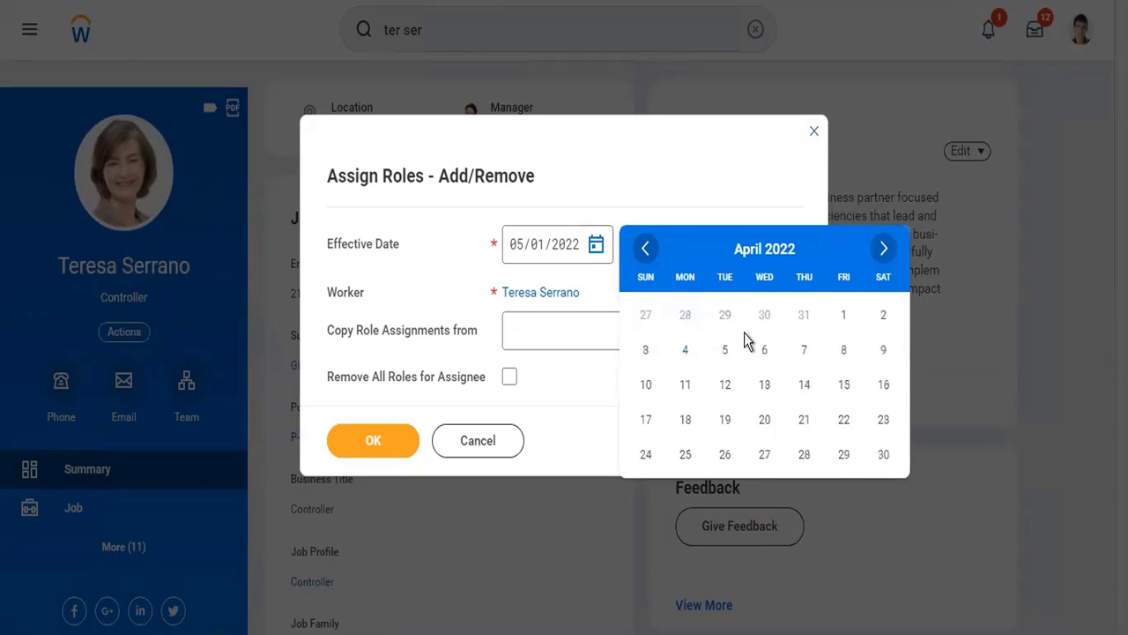
click(884, 315)
click(394, 444)
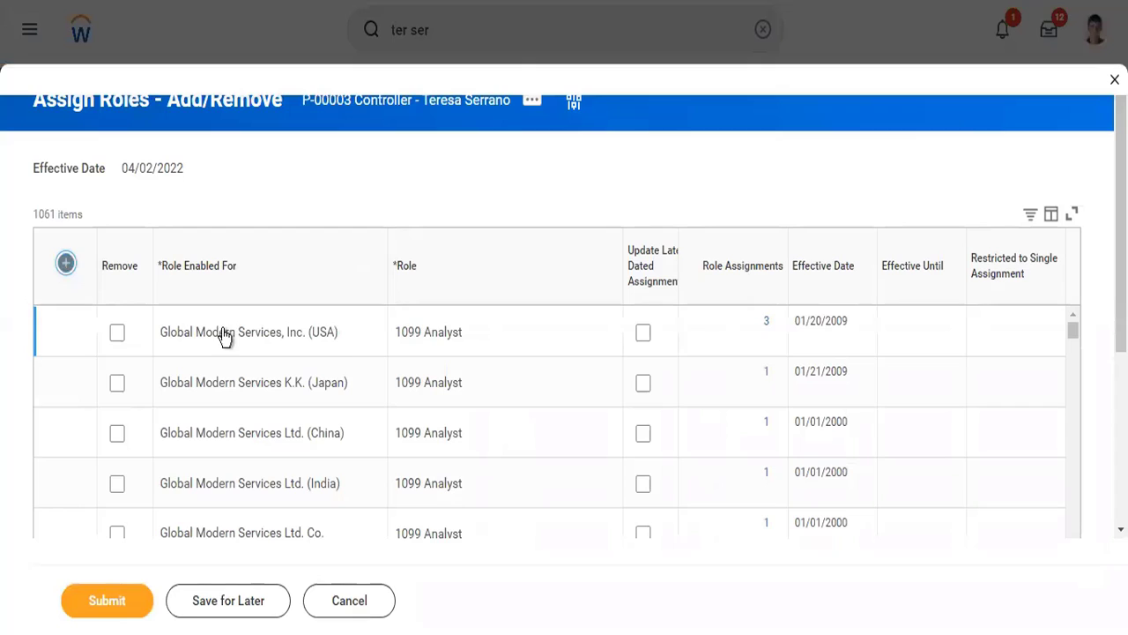
- Fill in a new role row that enables the Controller role for TW101 Twitter Inc
click(285, 329)
text(twitter)
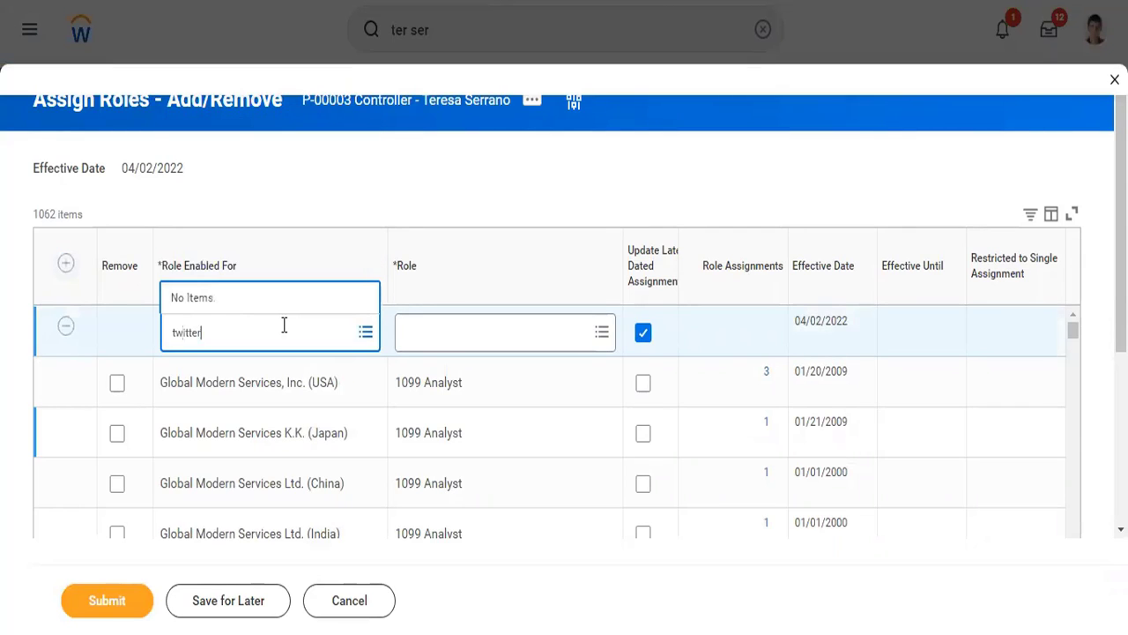
key(Return)
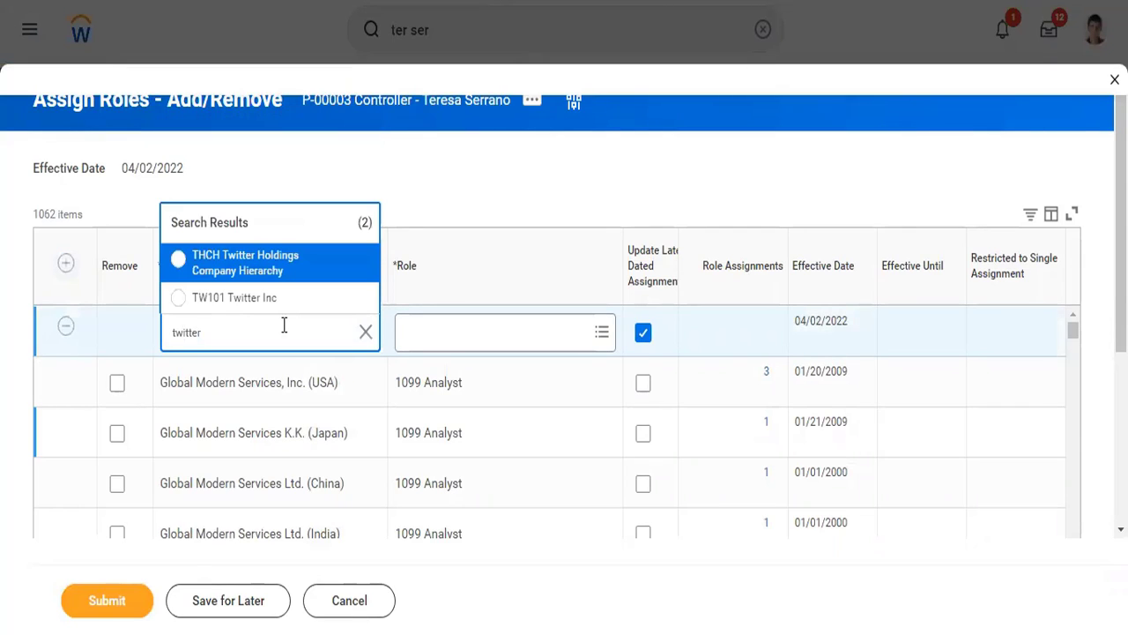
click(282, 300)
click(491, 350)
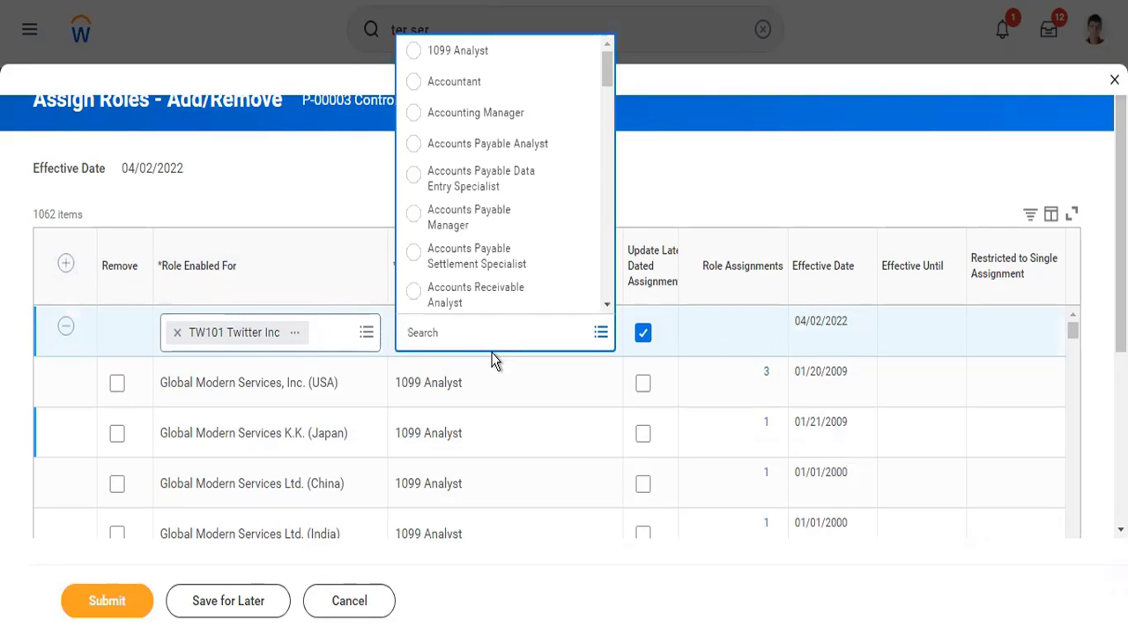
text(cortroller)
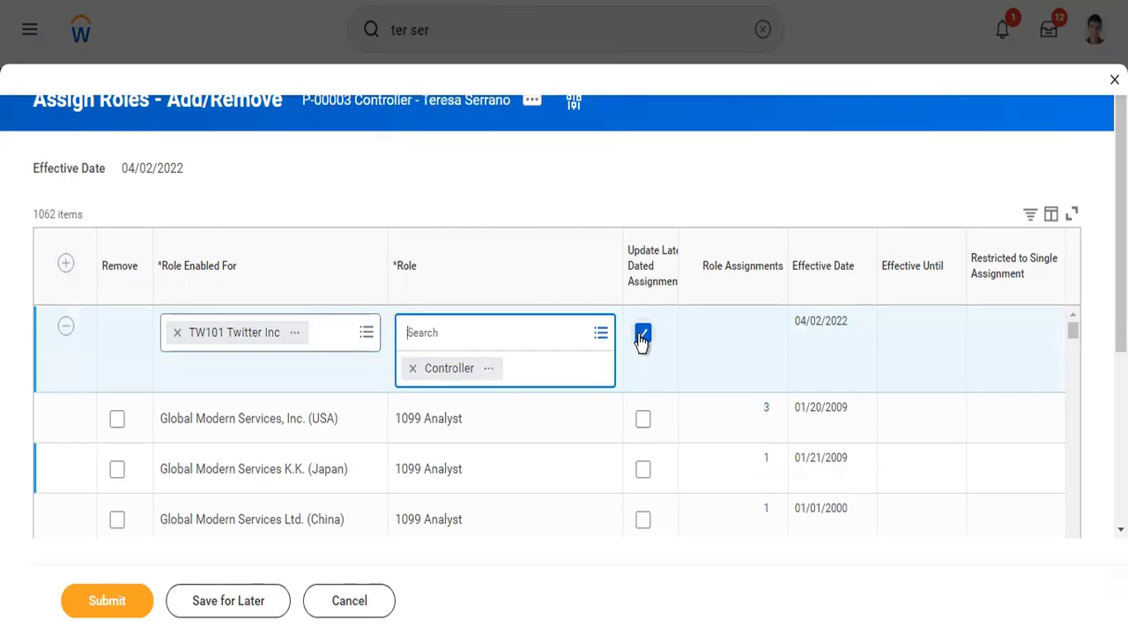
- Turn off updating of later dated assignments for the new row and submit the role assignment, closing its confirmation
click(642, 341)
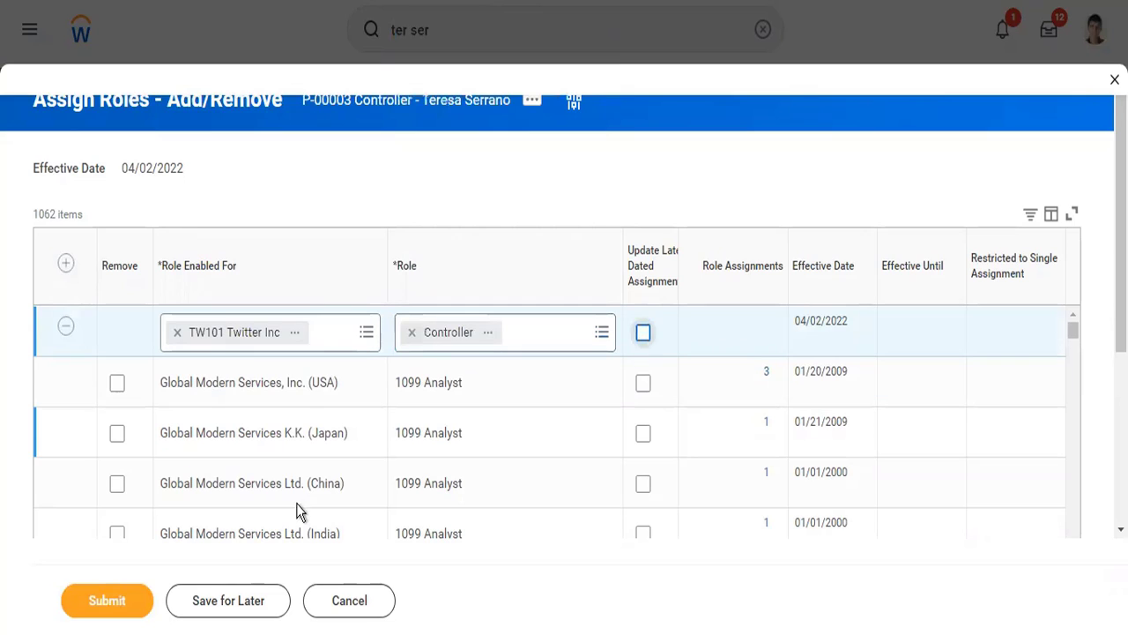
click(99, 603)
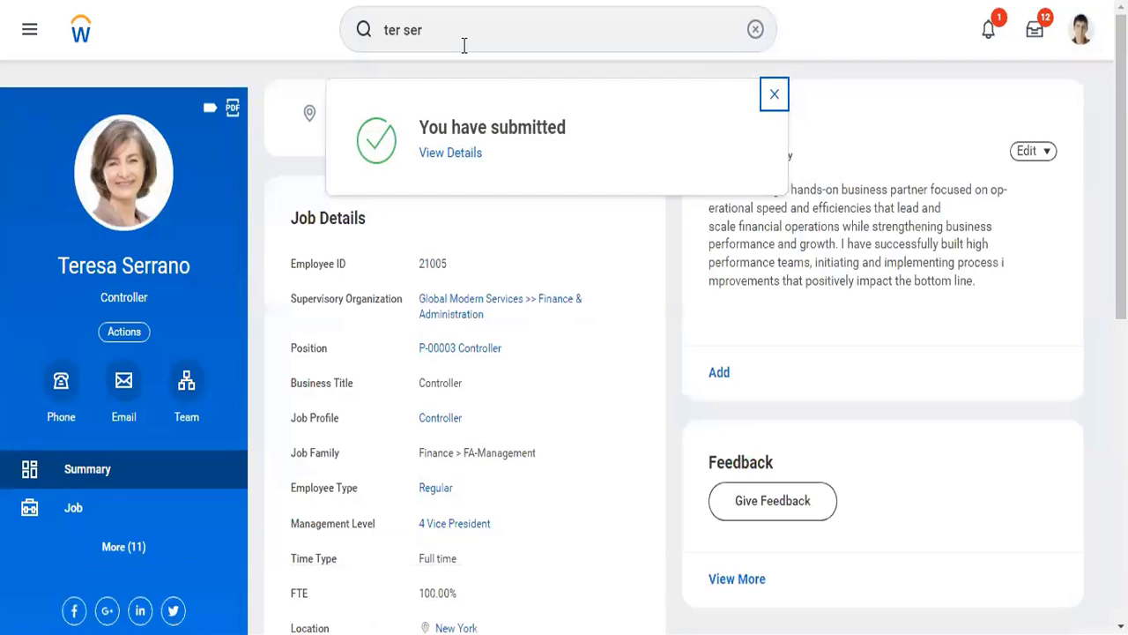
click(772, 100)
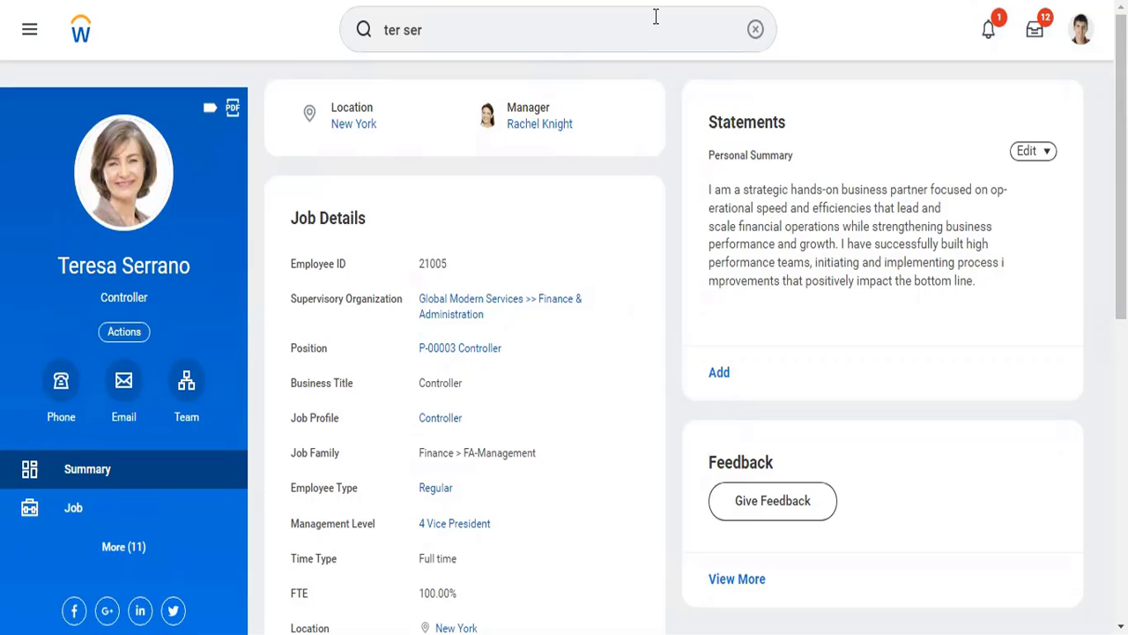
click(755, 31)
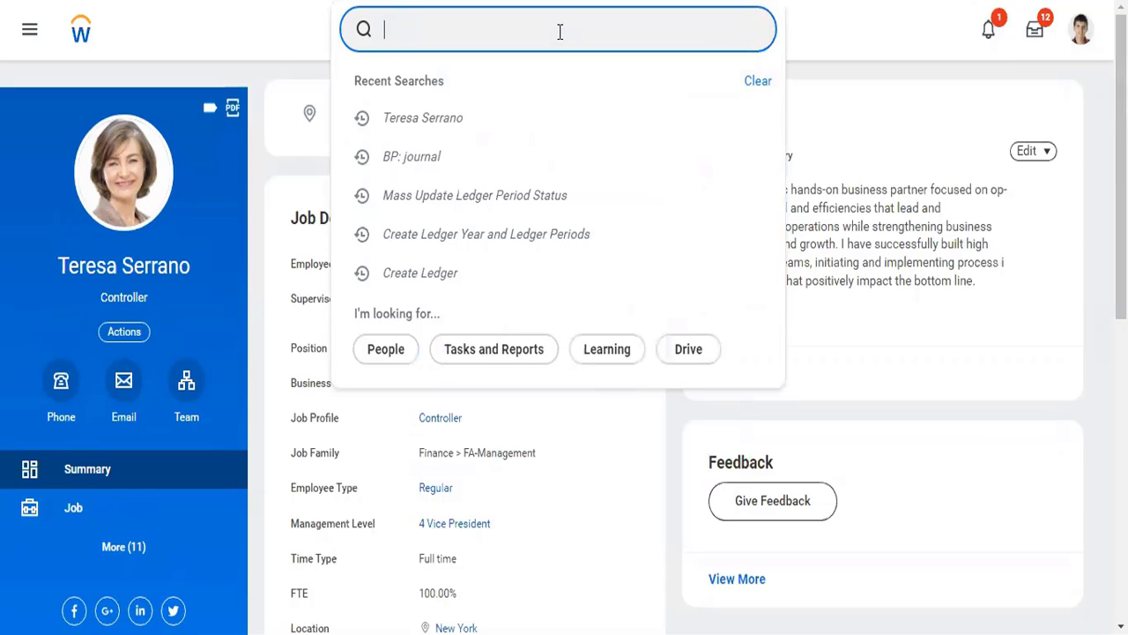
text(cr jour)
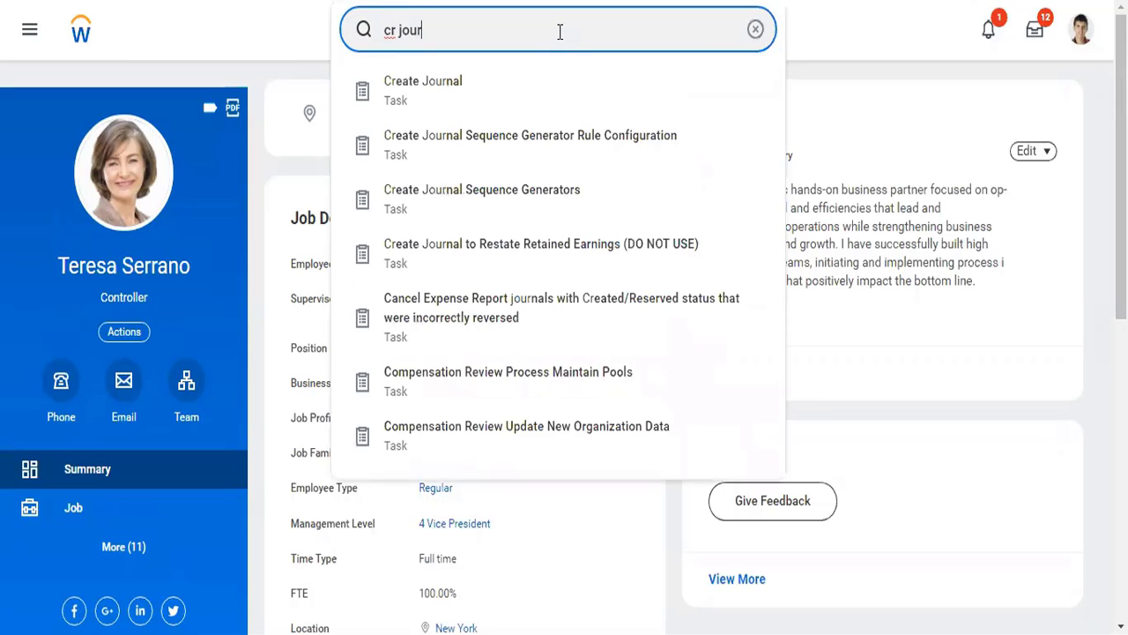
text(n)
key(Down)
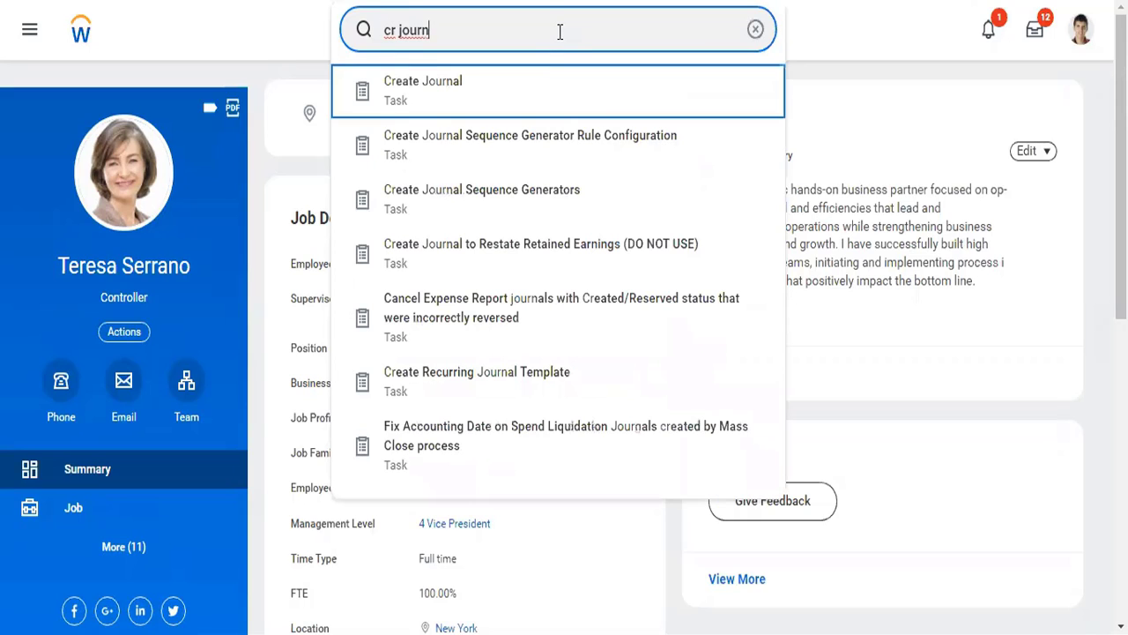
key(Return)
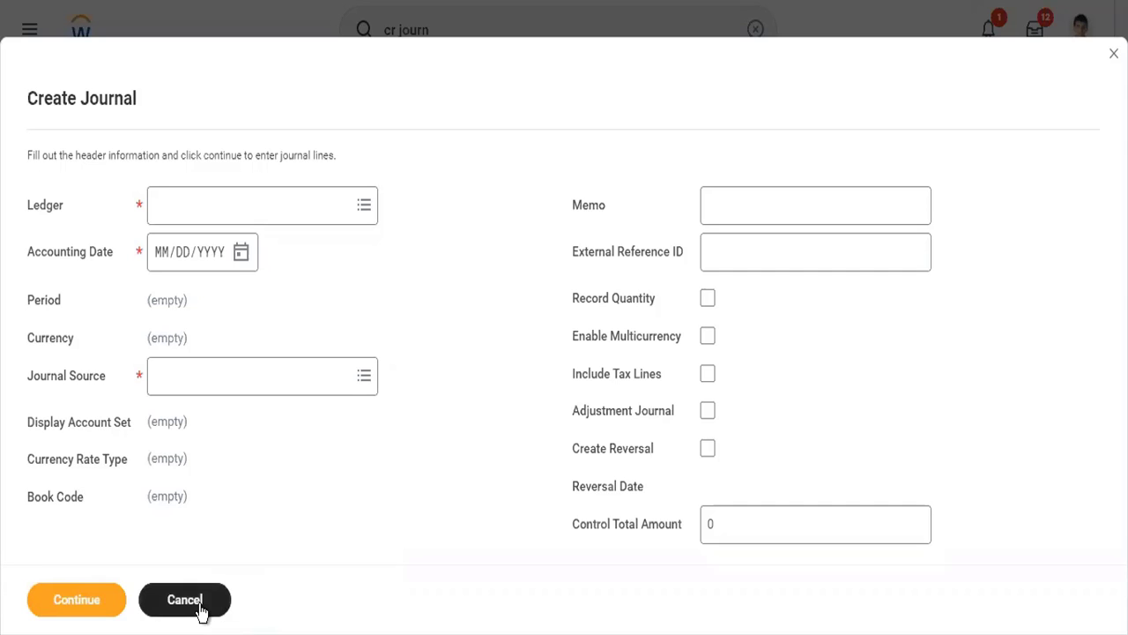
click(207, 608)
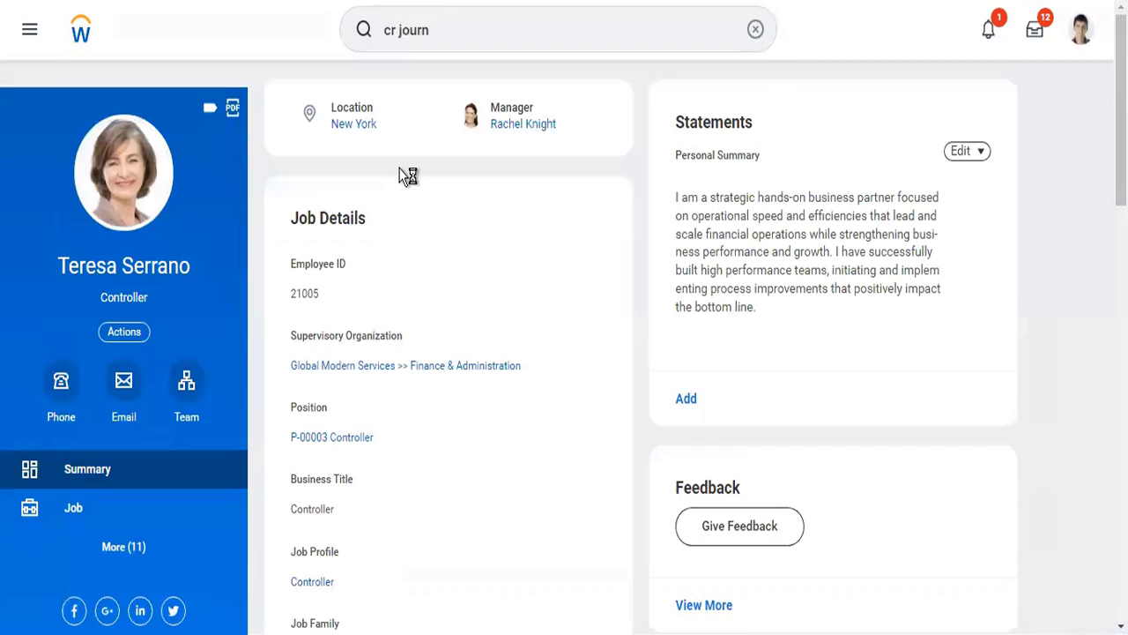
- Find and open the View Security for Securable Item report
click(457, 18)
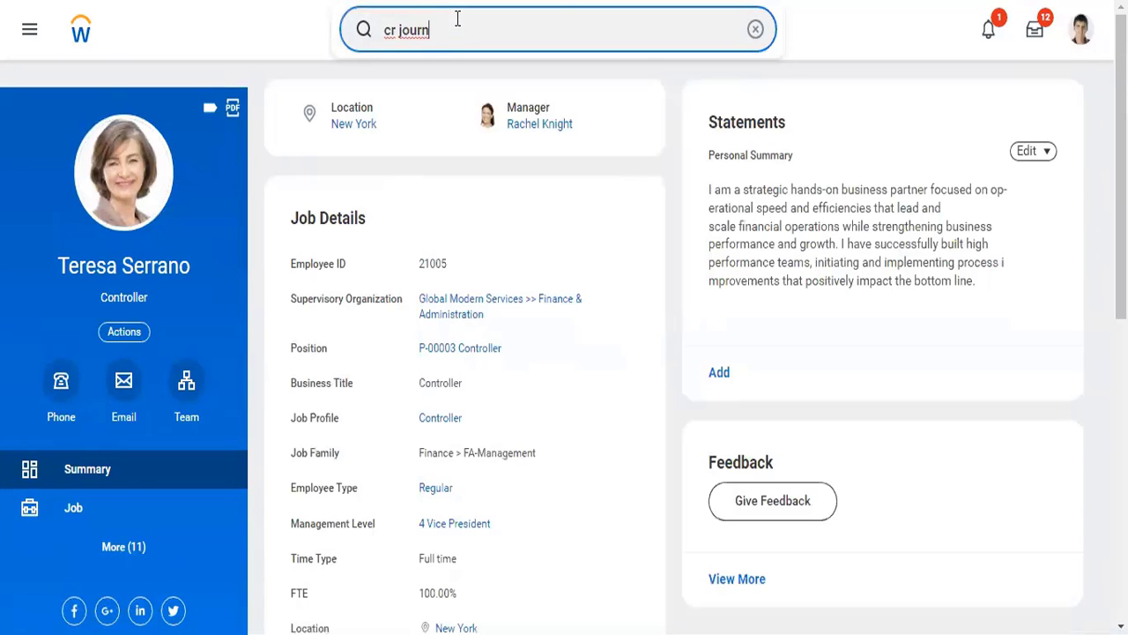
key(BackSpace)
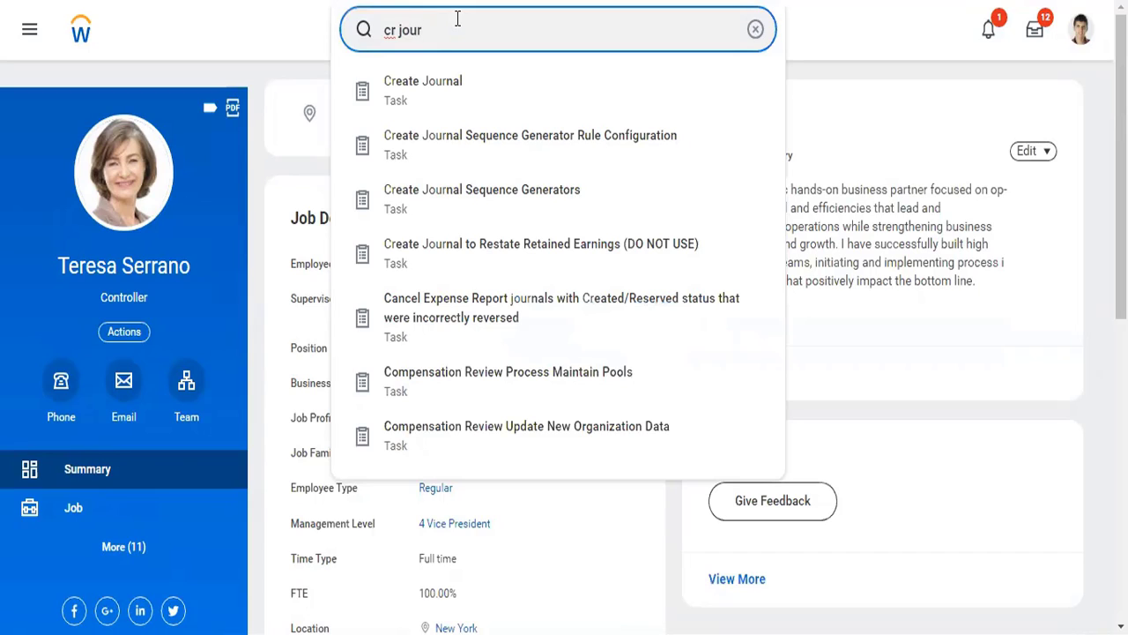
key(BackSpace)
key(BackSpace)
key(BackSpace)
key(BackSpace)
key(BackSpace)
key(BackSpace)
key(BackSpace)
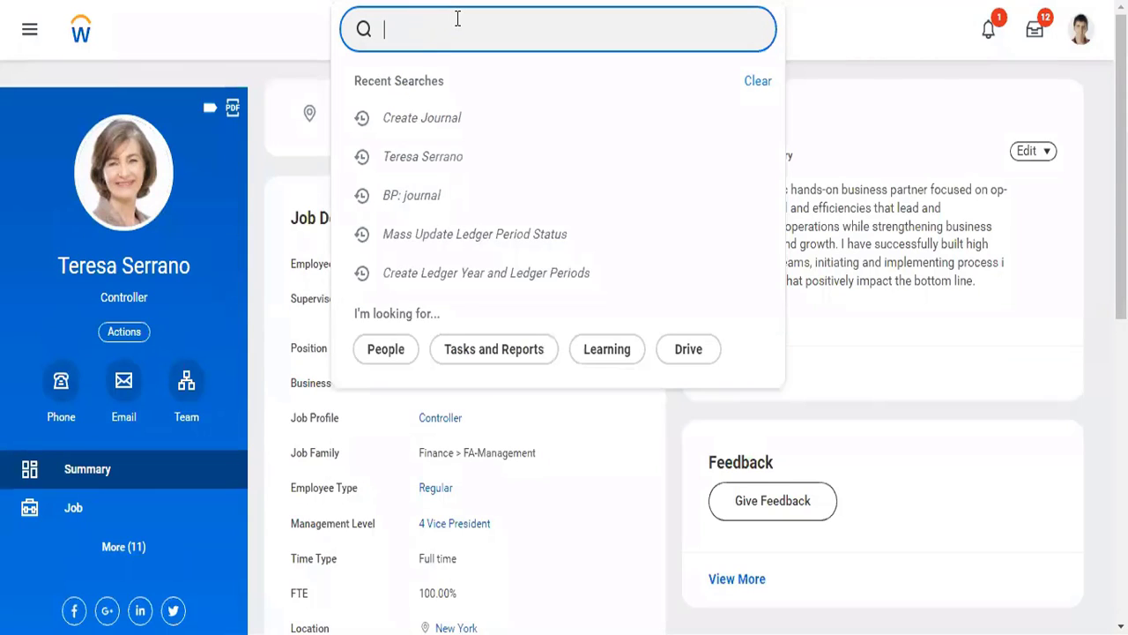
text(view sec)
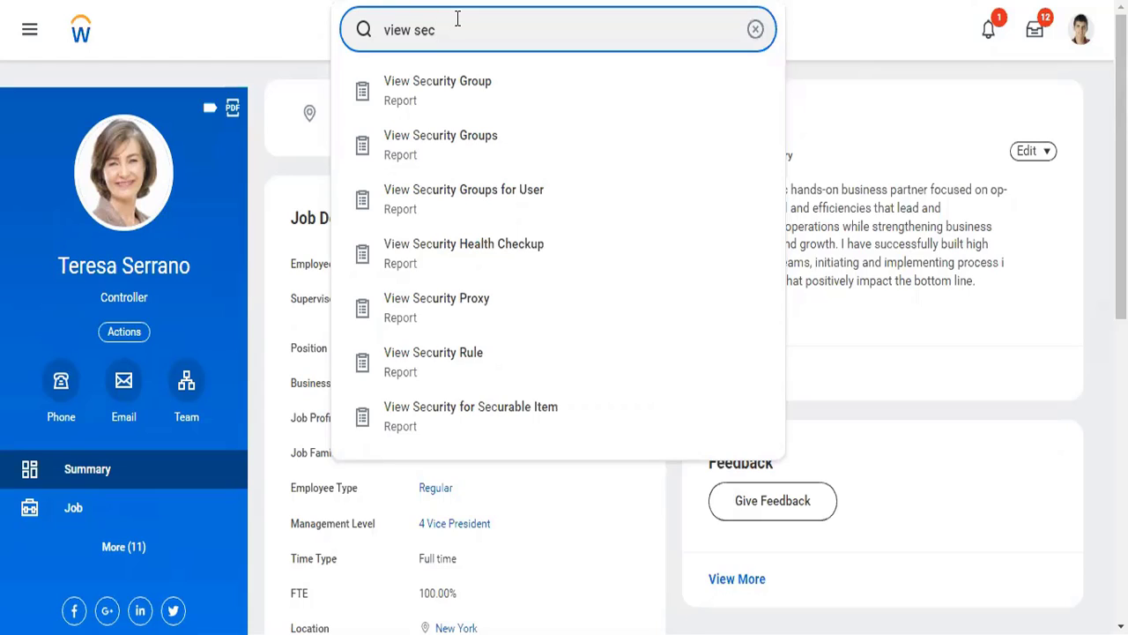
text(for sec)
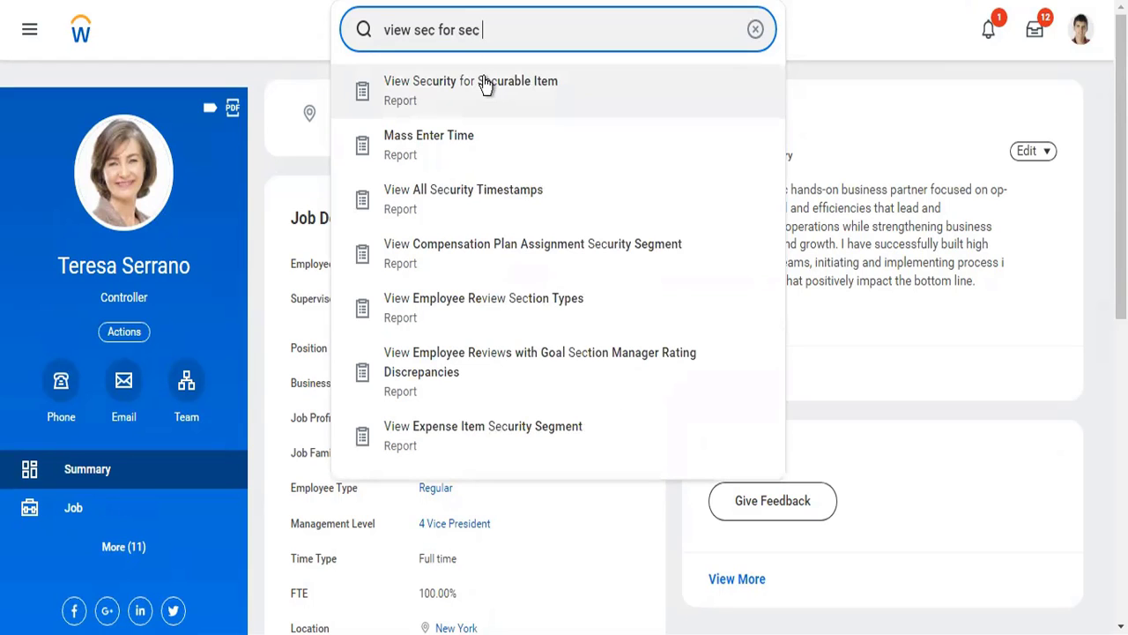
click(483, 81)
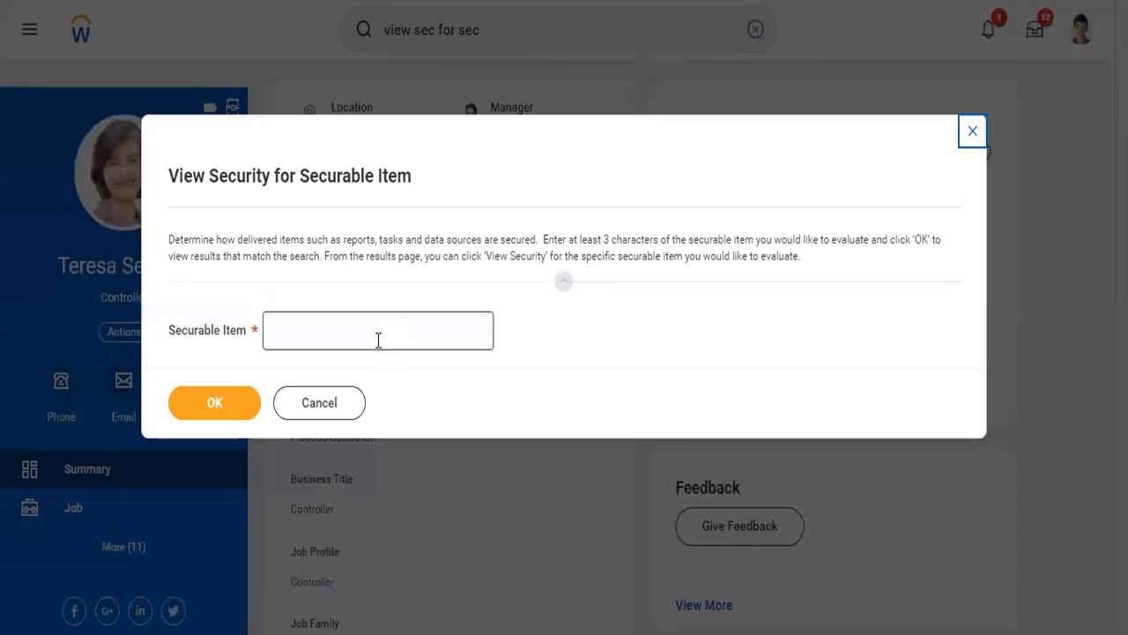
- Run the security report for securable items matching "journal"
click(378, 341)
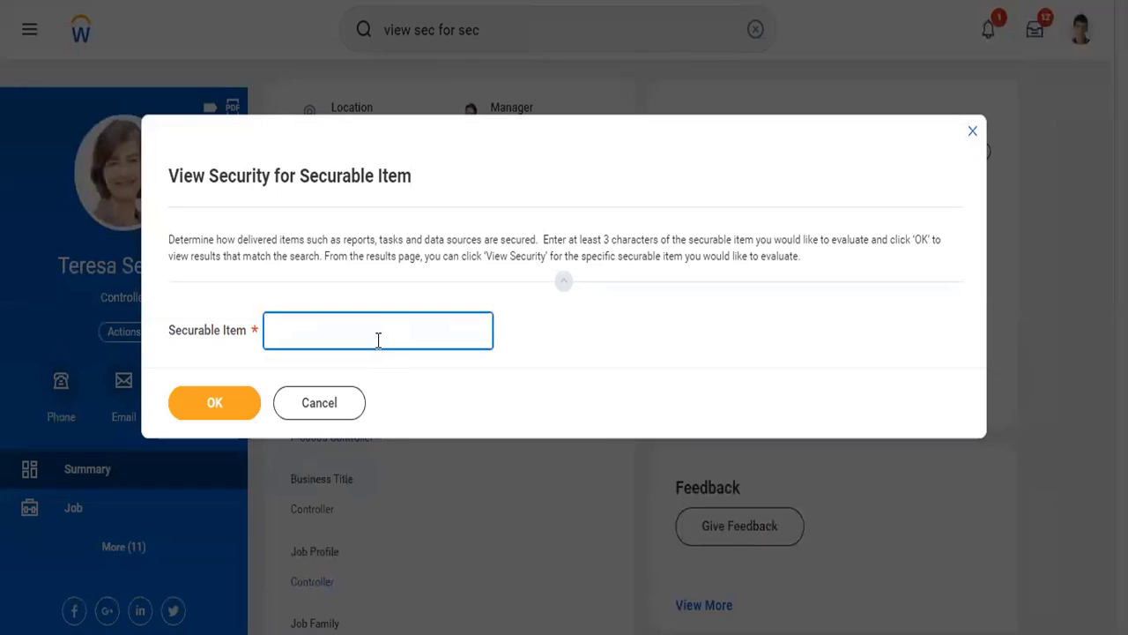
text(journal)
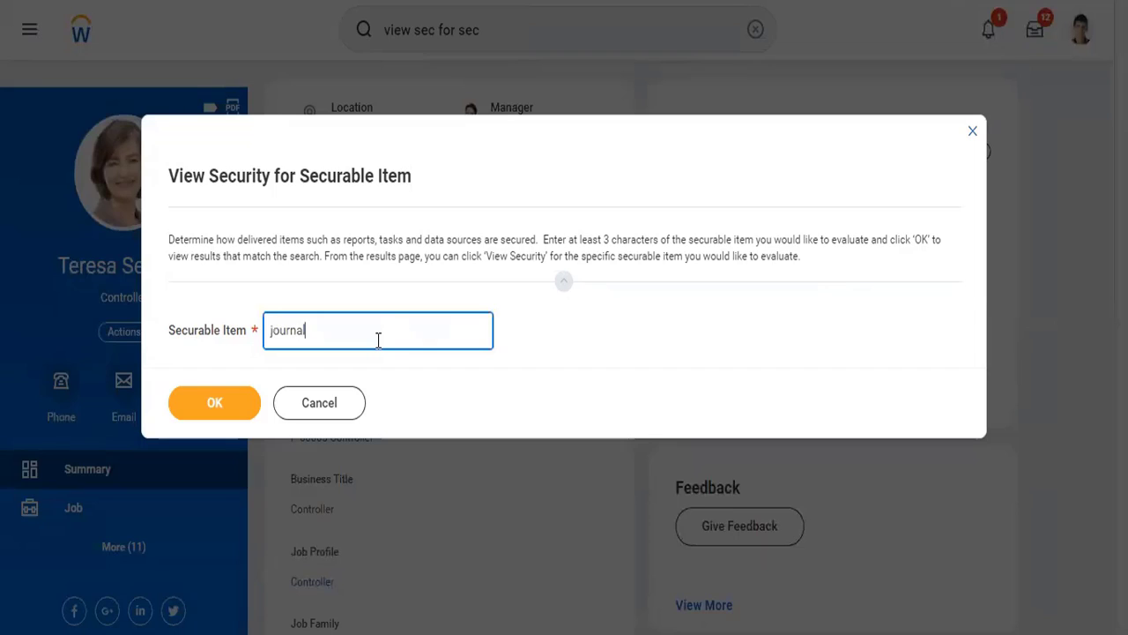
click(240, 408)
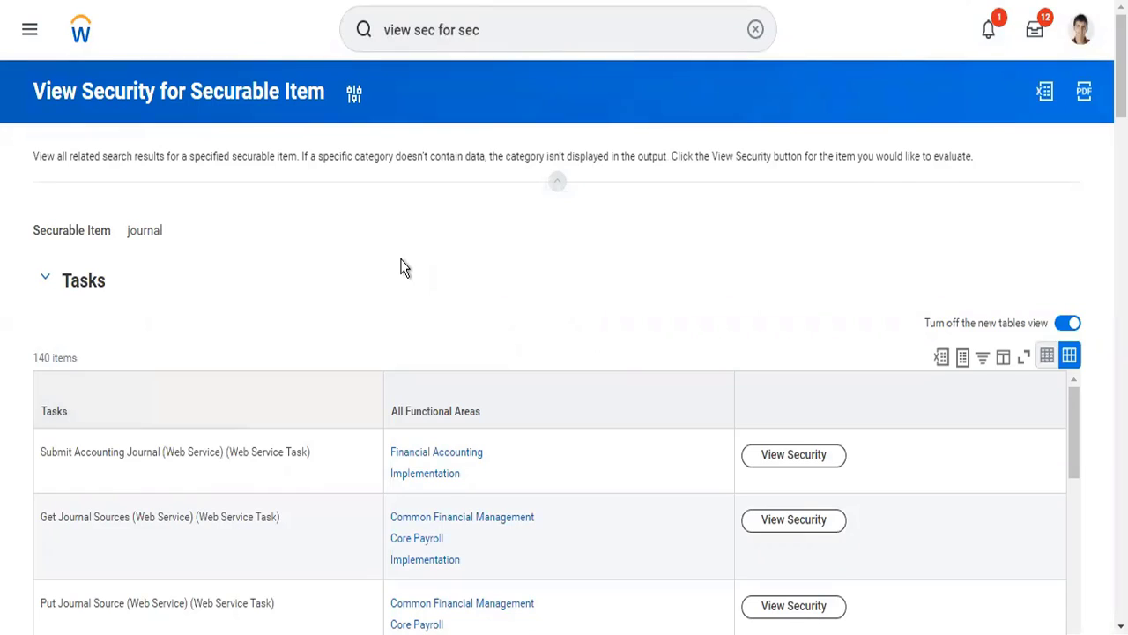
- Locate the Create Journal task among the matching tasks, view its security details, and close them
scroll(401, 267, down, 3)
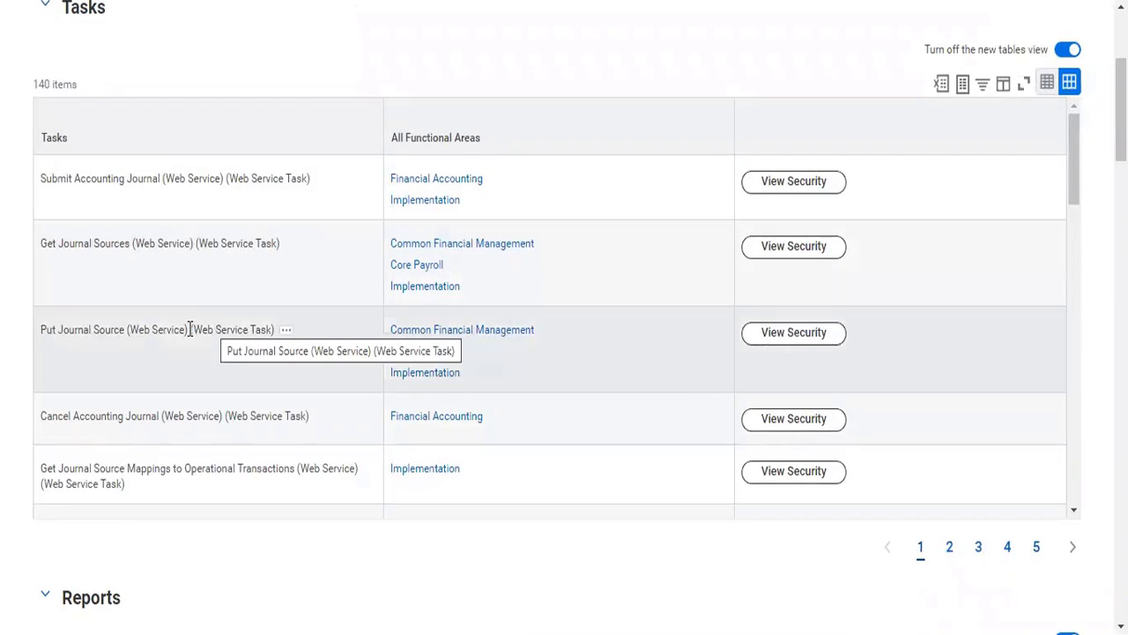
drag(190, 330, 274, 333)
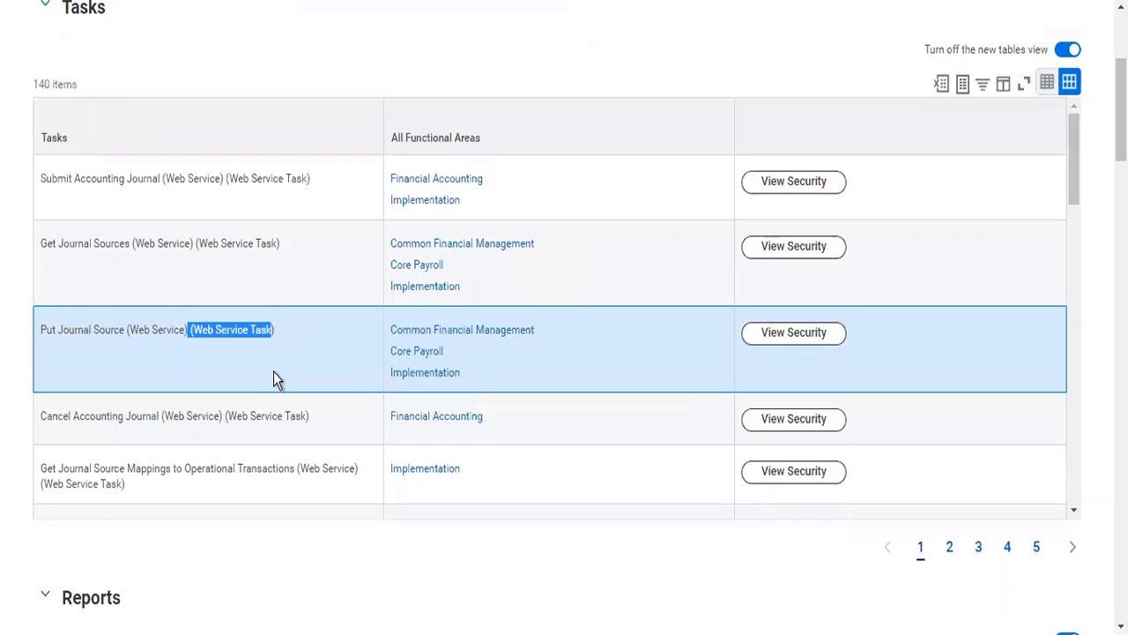
scroll(273, 371, down, 1)
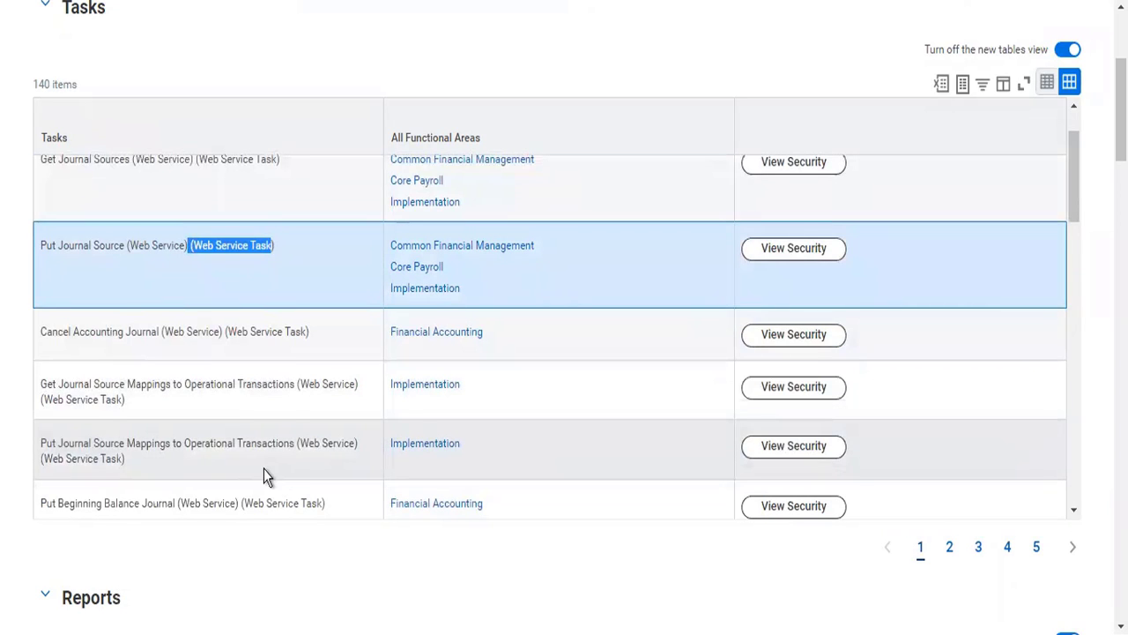
scroll(264, 469, down, 3)
scroll(264, 468, down, 3)
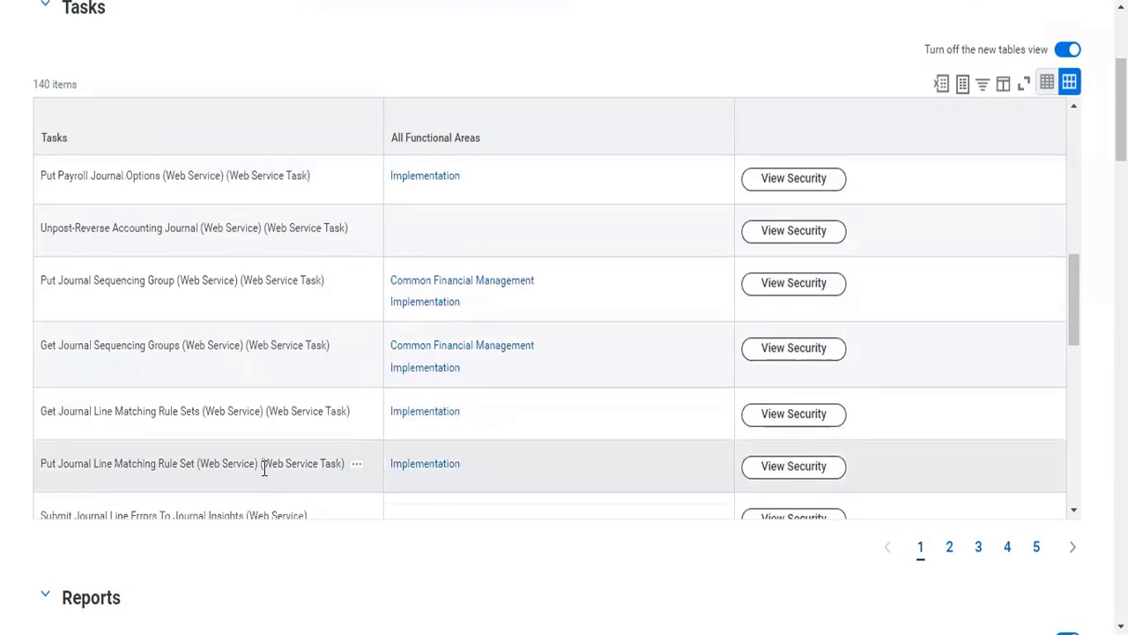
scroll(264, 468, down, 3)
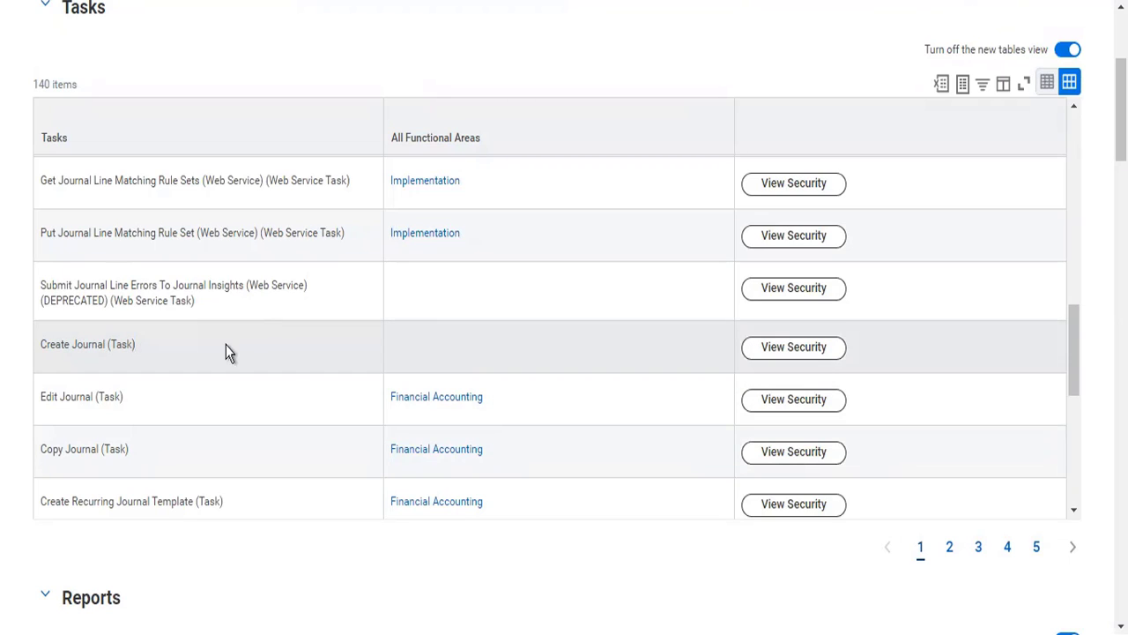
click(817, 349)
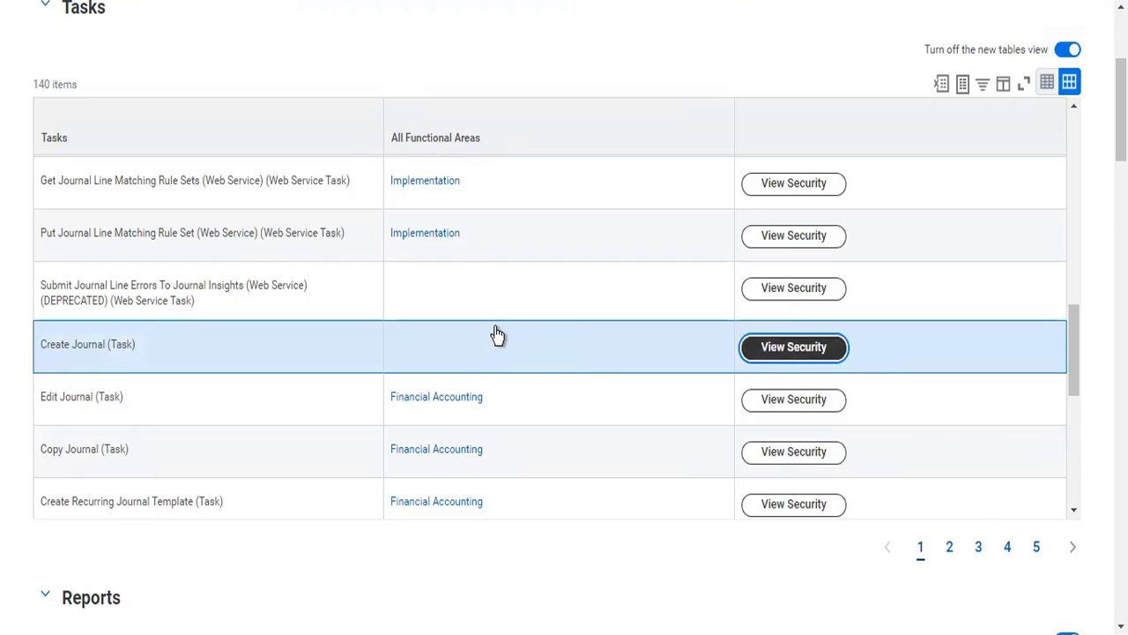
scroll(496, 335, down, 3)
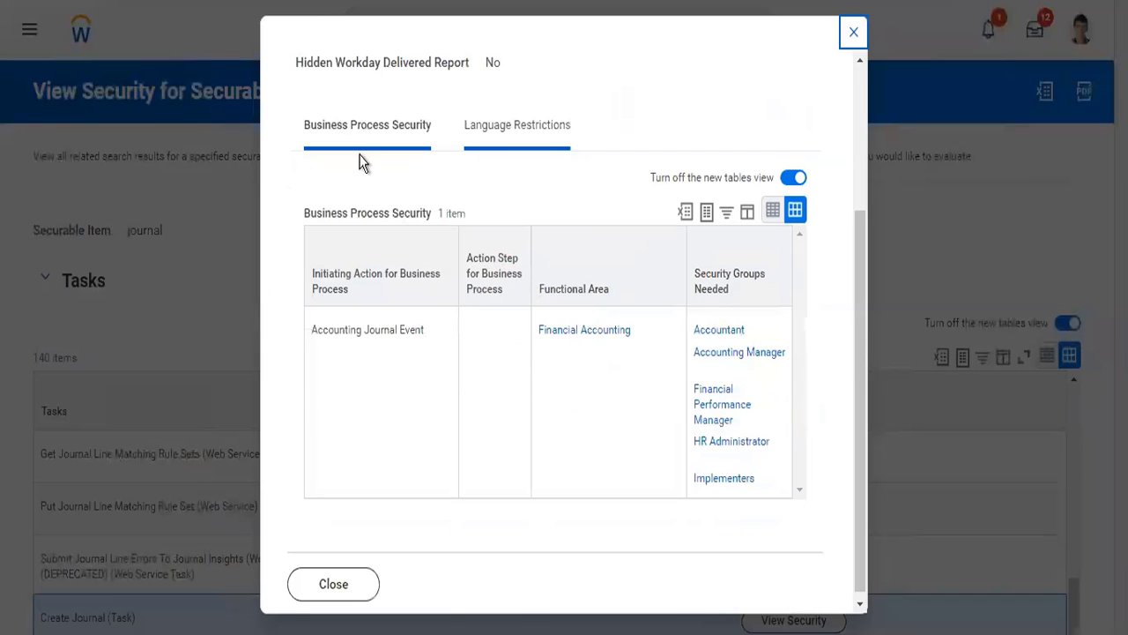
click(853, 34)
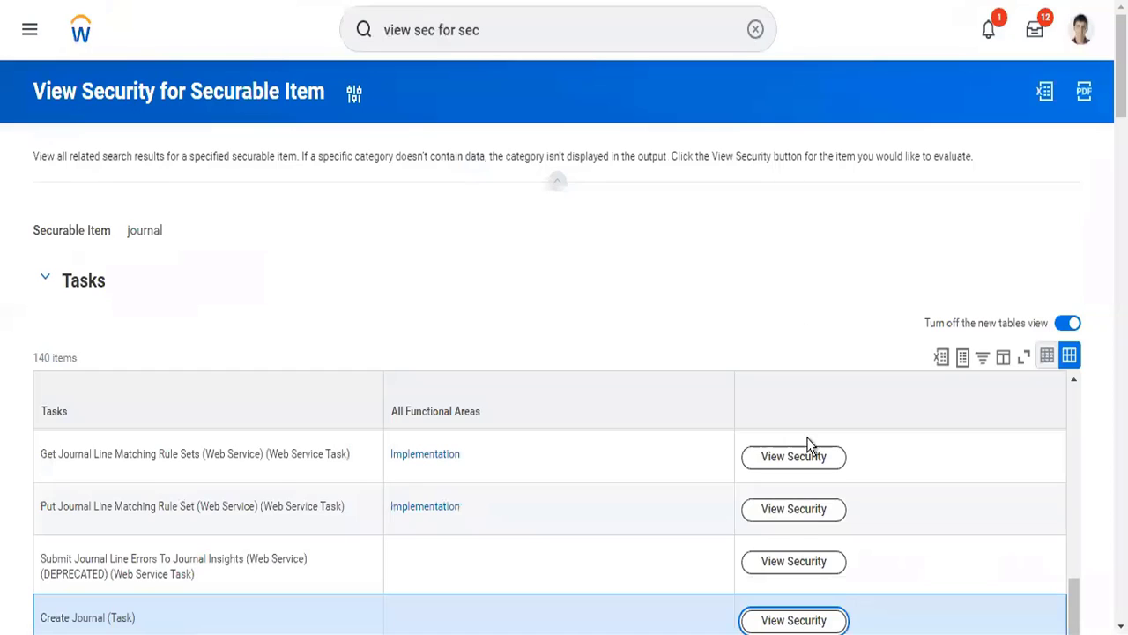
- Reopen the Create Journal task's security details and examine which security groups can initiate the Accounting Journal Event, closing the details when finished
click(814, 516)
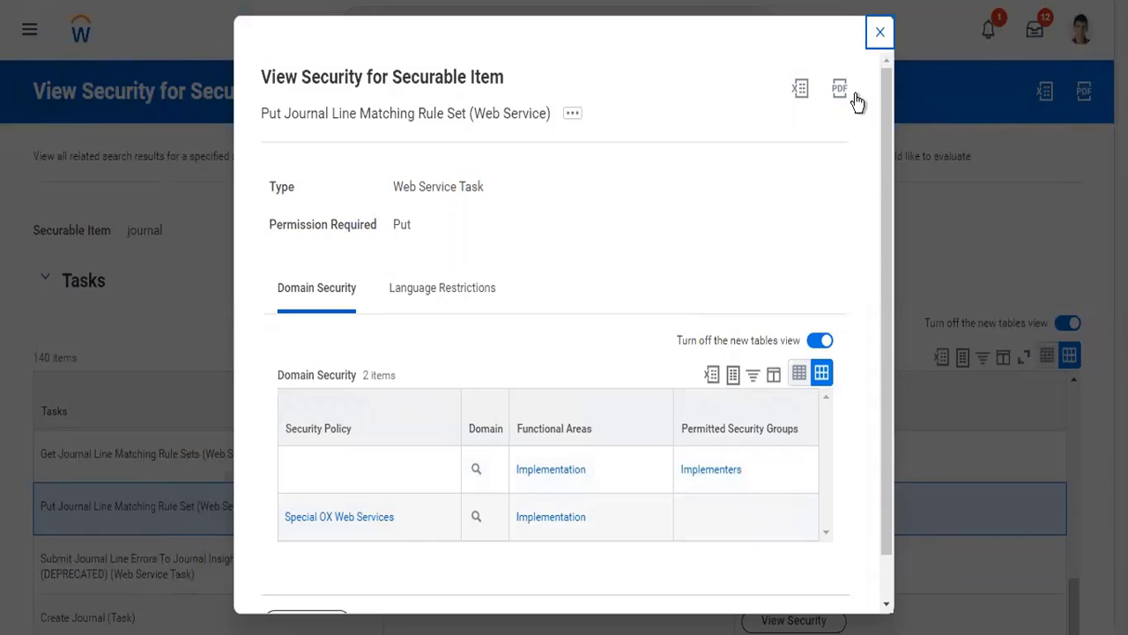
click(881, 36)
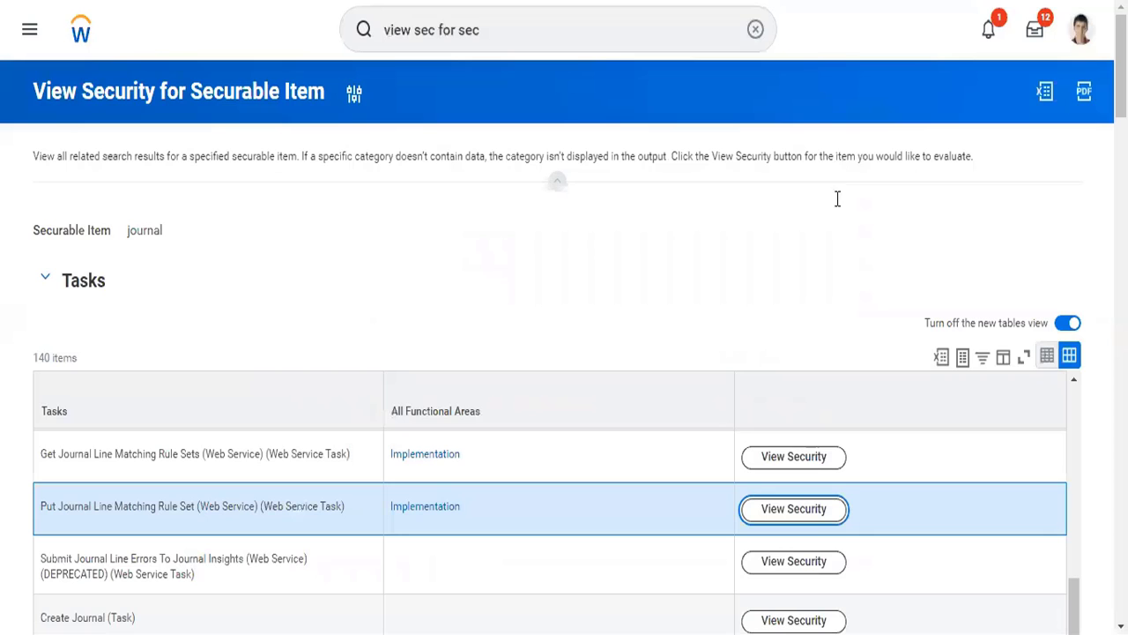
scroll(824, 290, down, 2)
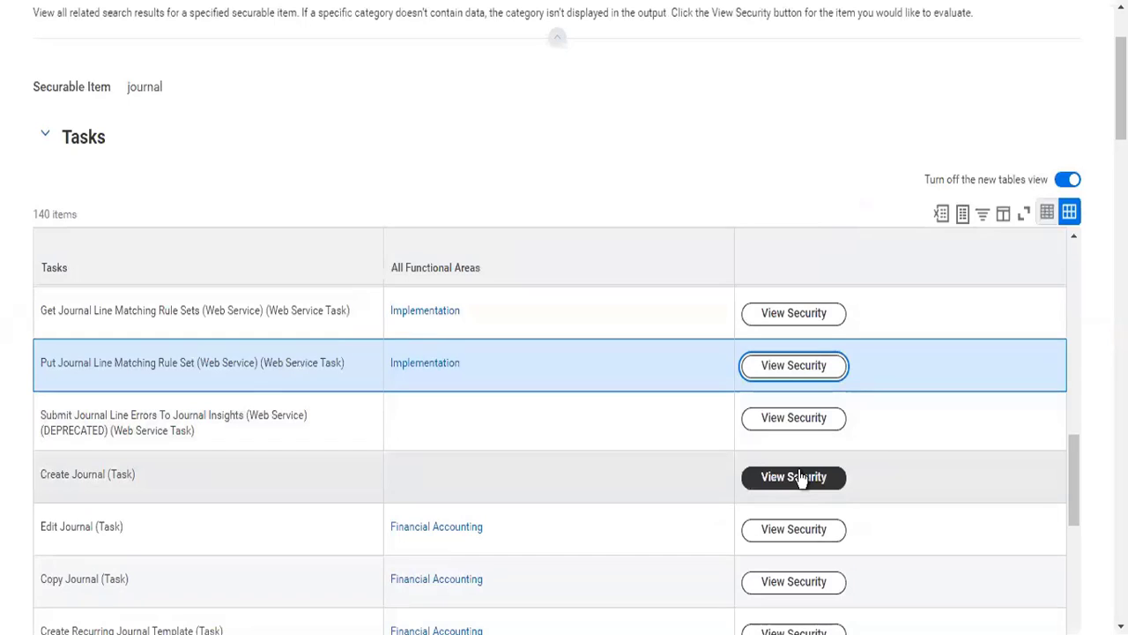
click(797, 477)
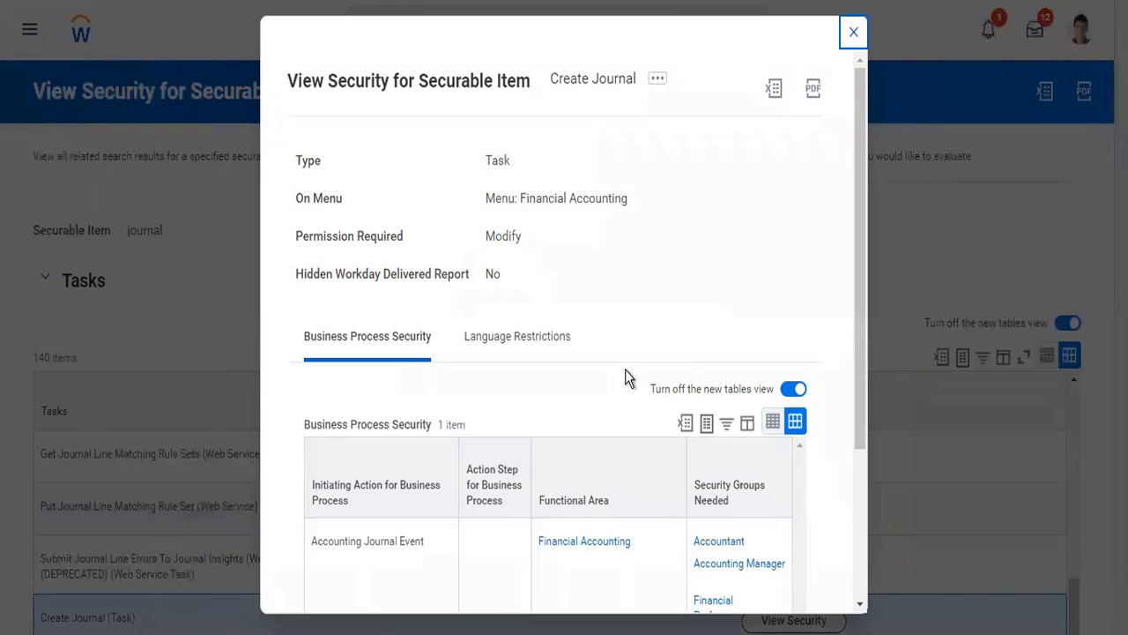
scroll(625, 370, down, 2)
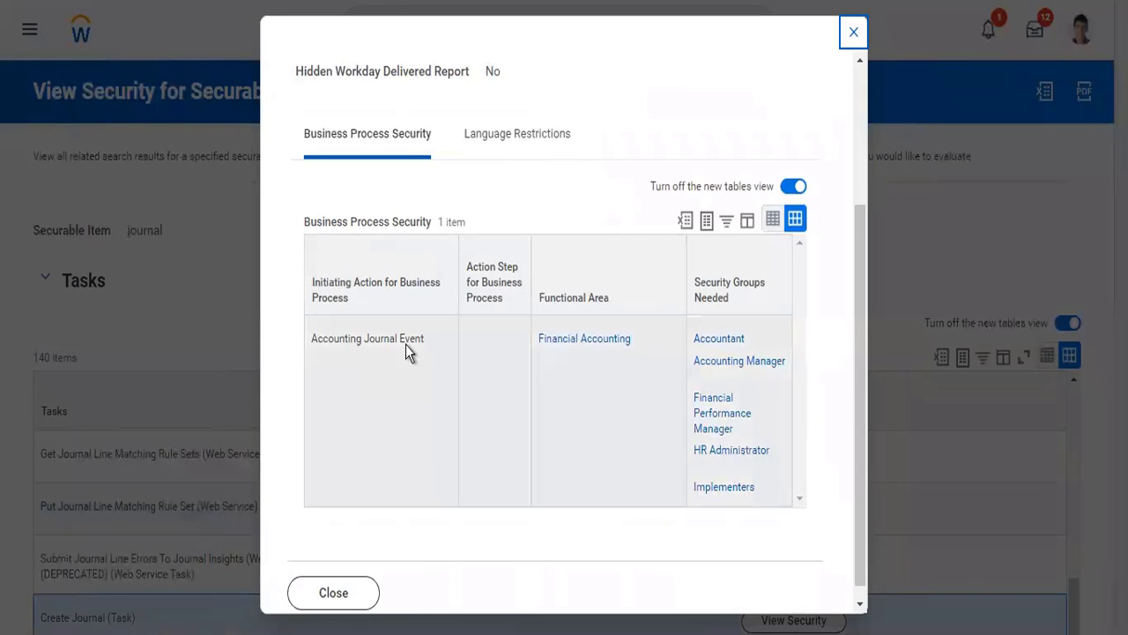
mouse_move(429, 343)
mouse_move(745, 379)
mouse_move(764, 491)
scroll(599, 483, up, 3)
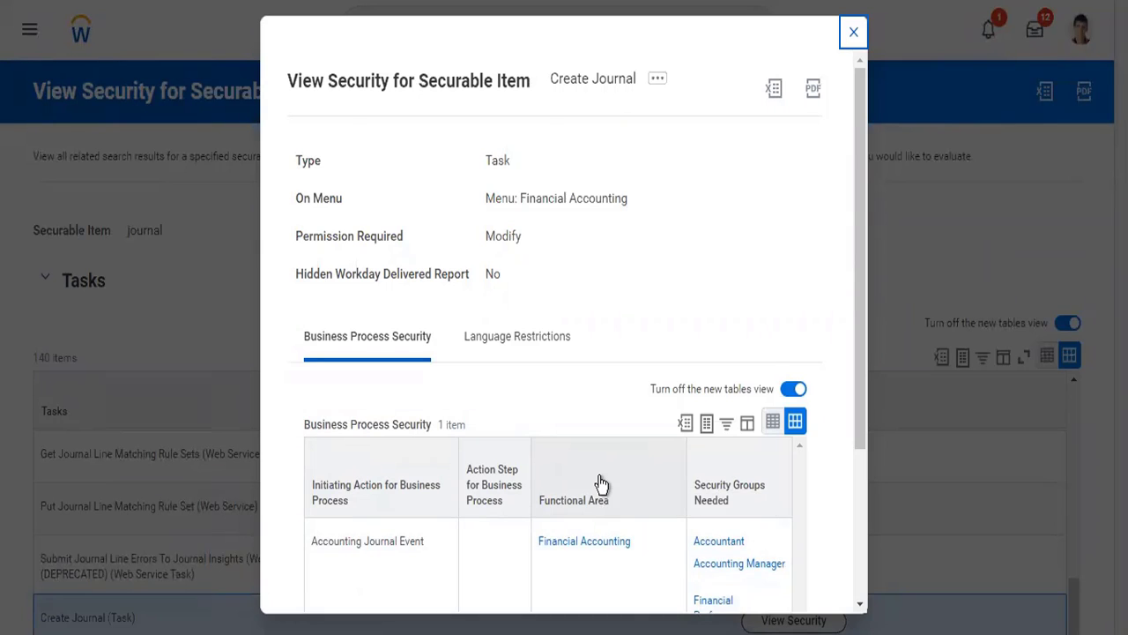
scroll(598, 483, down, 3)
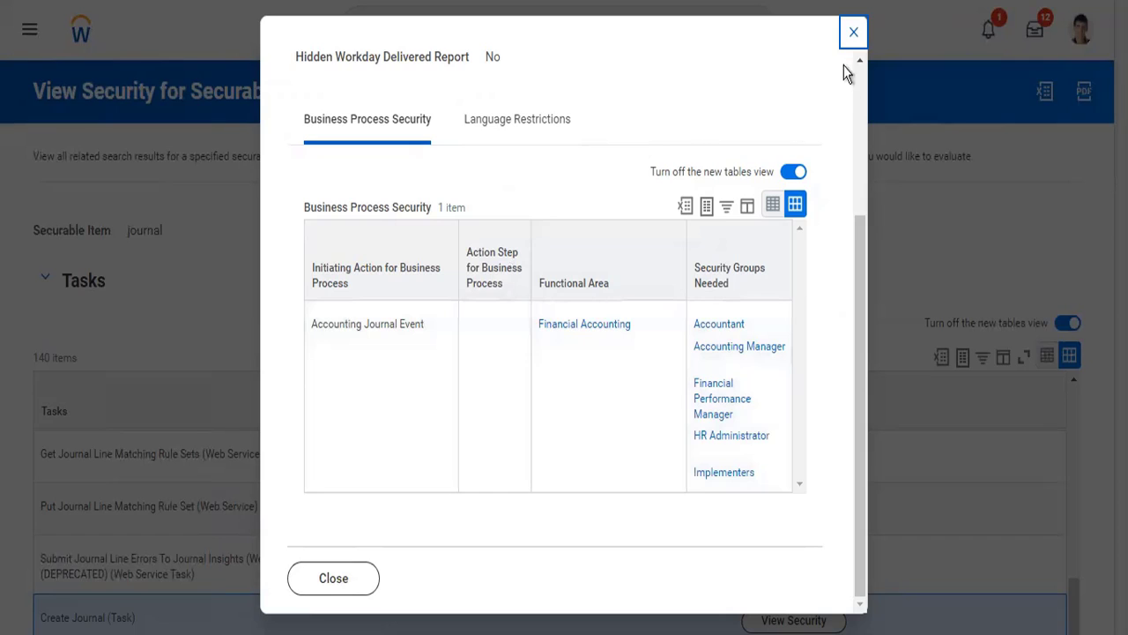
click(853, 33)
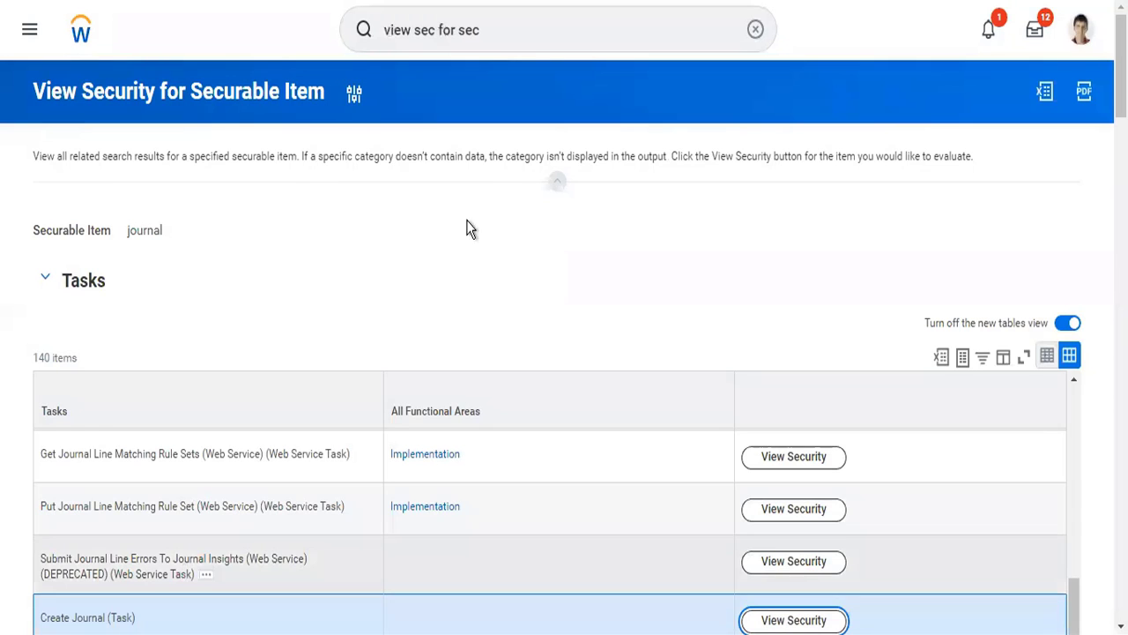
- Find and open the Create Journal task
click(757, 31)
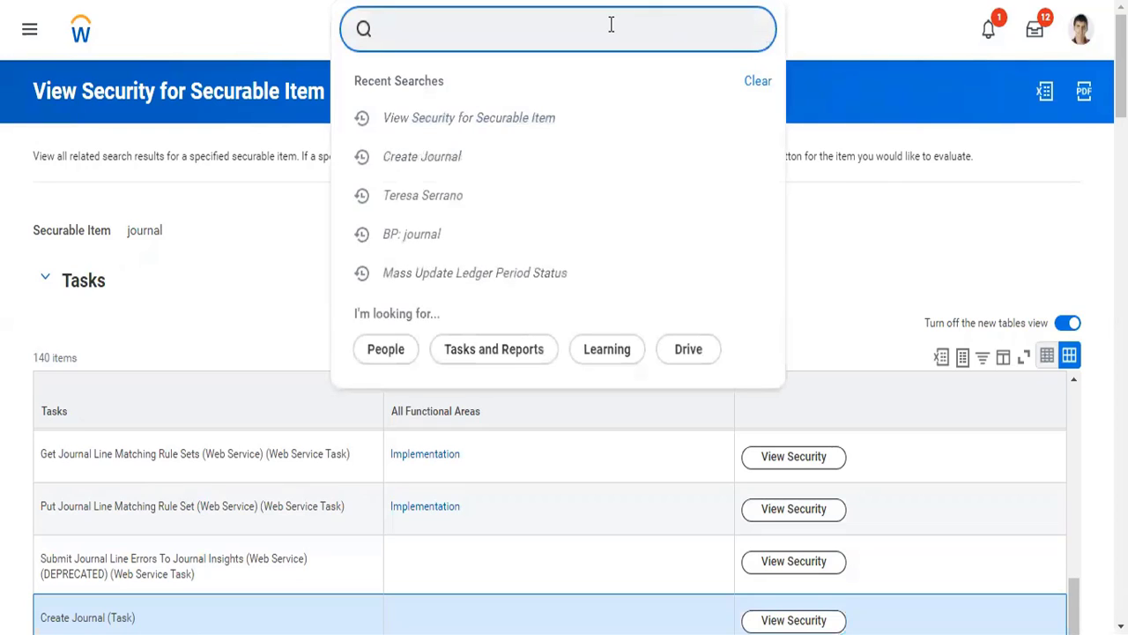
text(cfr)
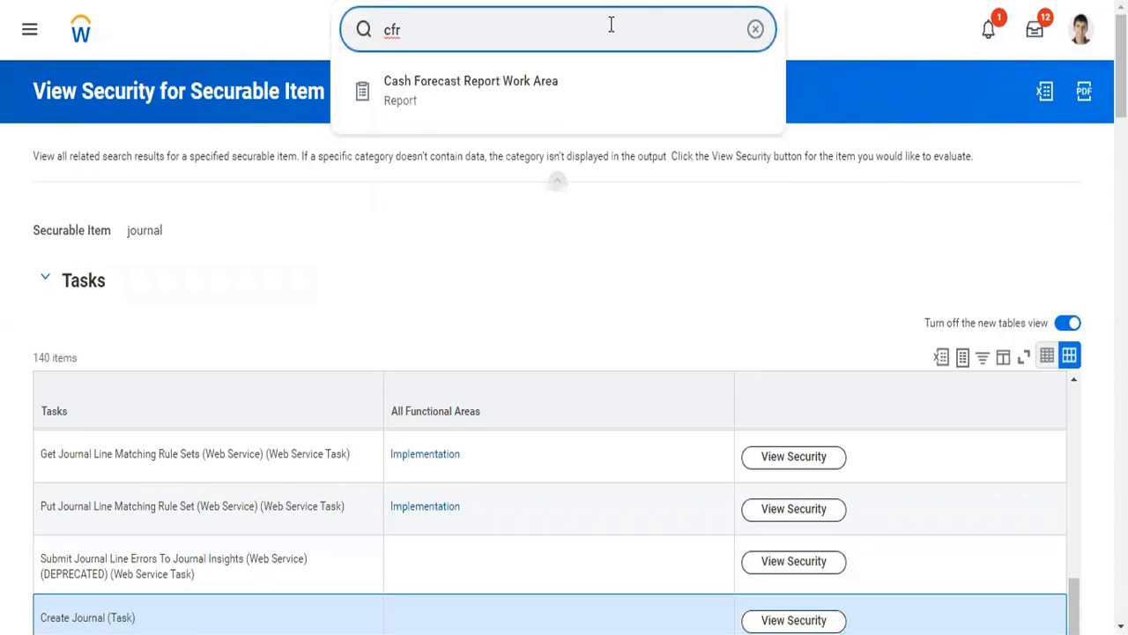
key(BackSpace)
key(BackSpace)
text(r journal)
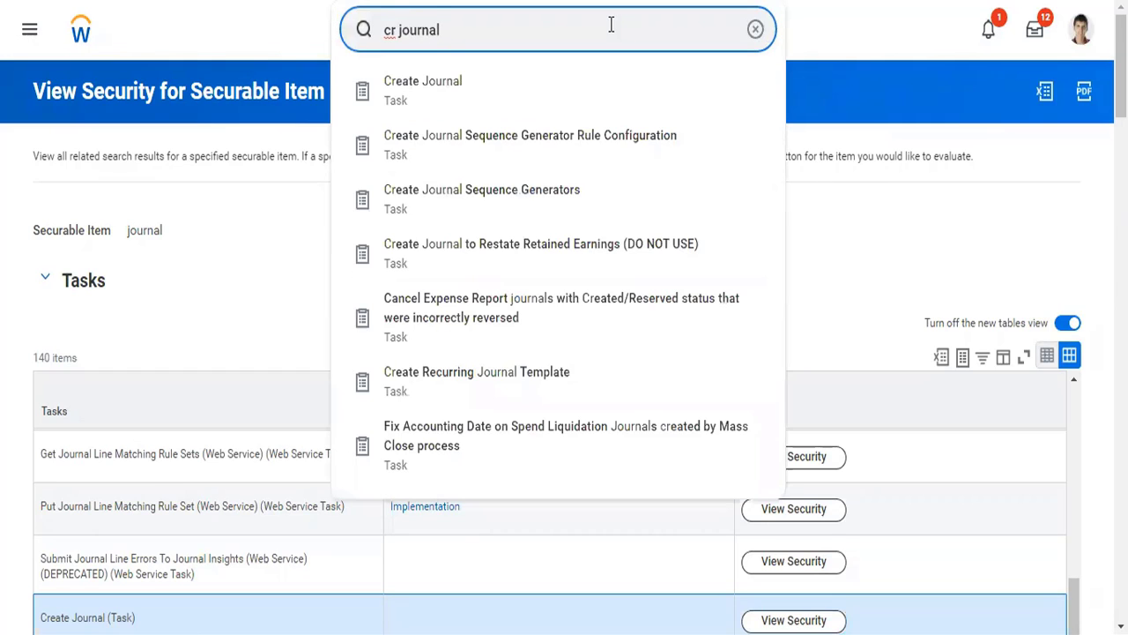
click(495, 97)
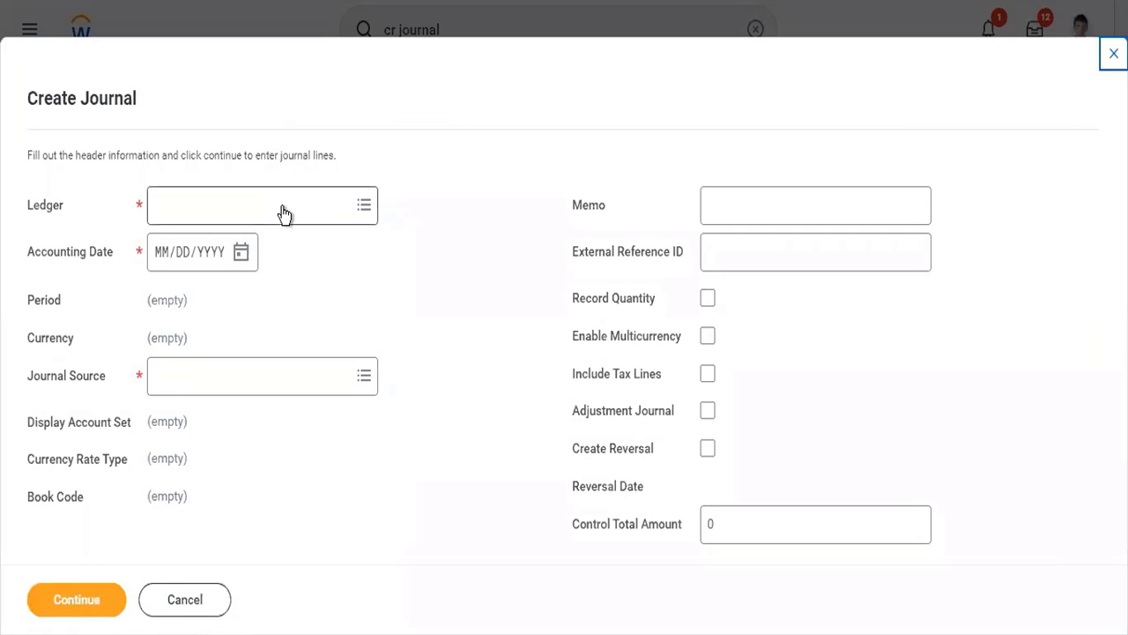
- Set the journal's ledger to TW101 Twitter Inc : Actuals and its accounting date to 05/02/2022
click(283, 210)
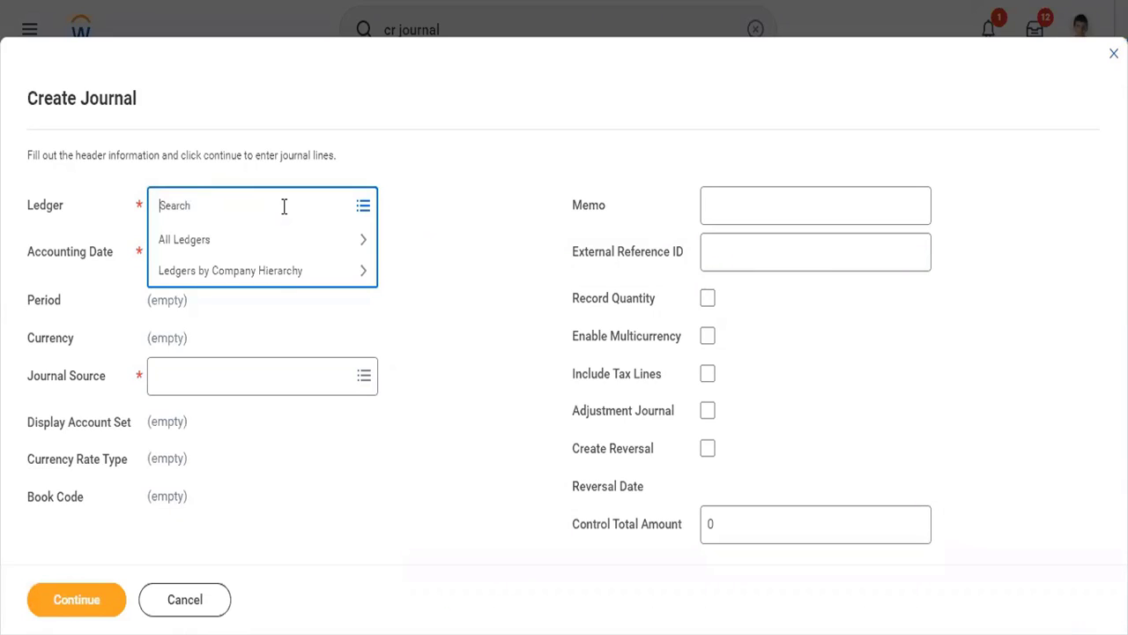
text(twitter)
key(Return)
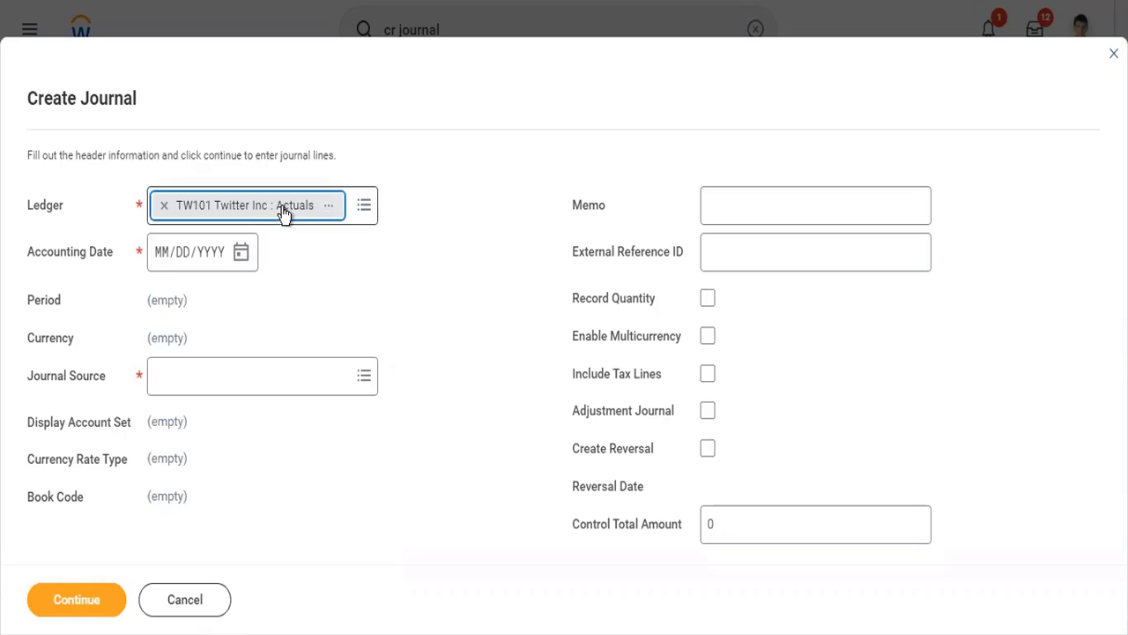
click(246, 261)
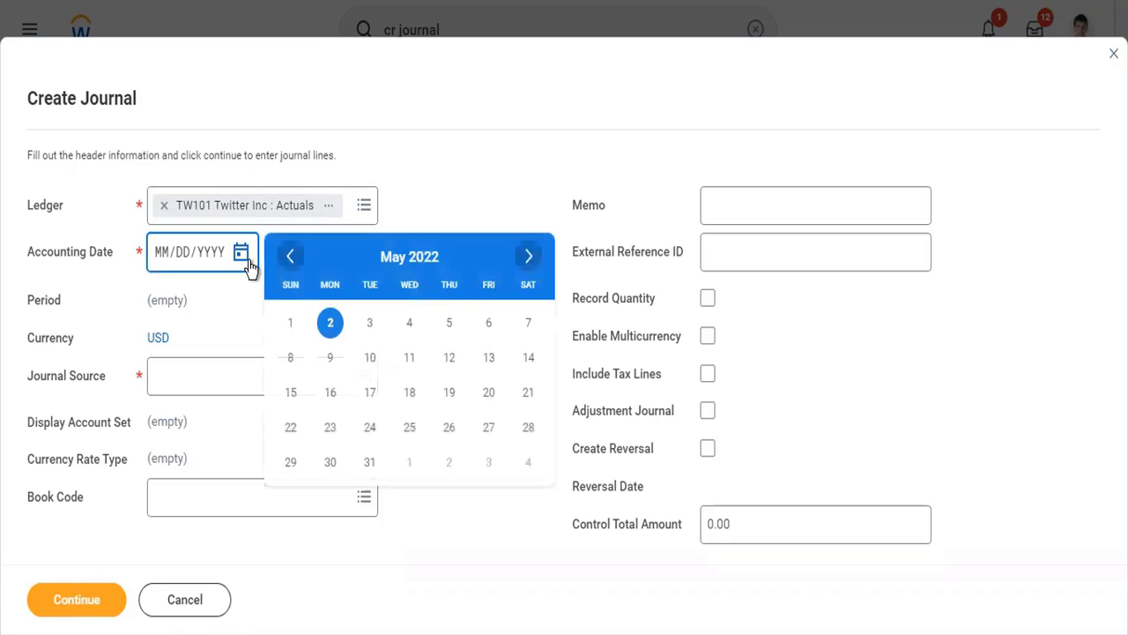
click(330, 323)
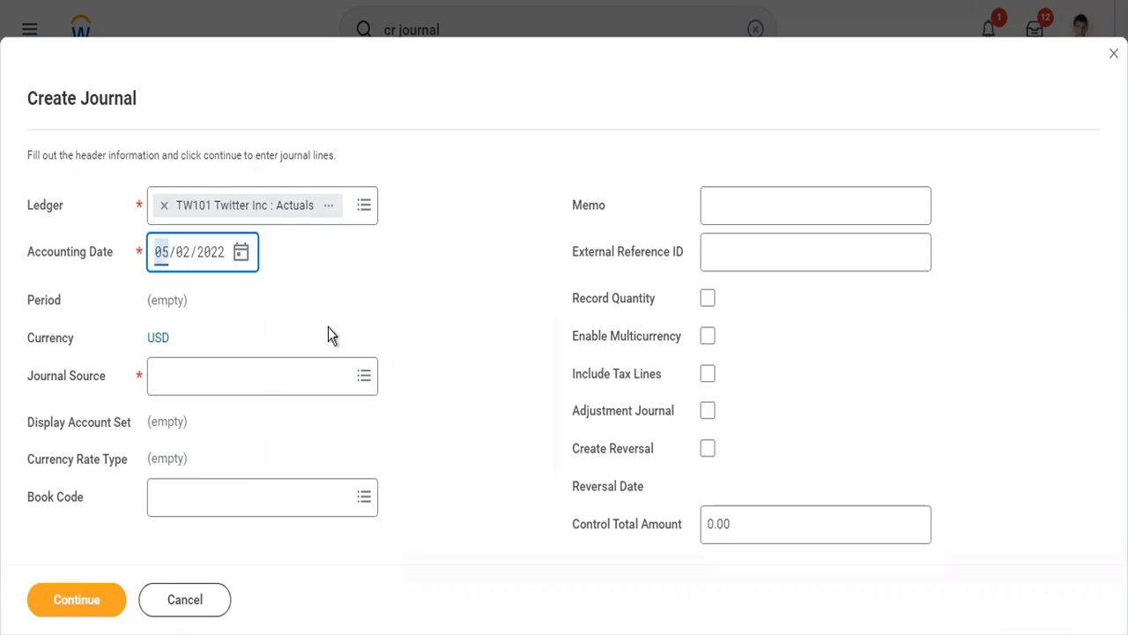
- Choose Manual Journal as the journal source
click(232, 391)
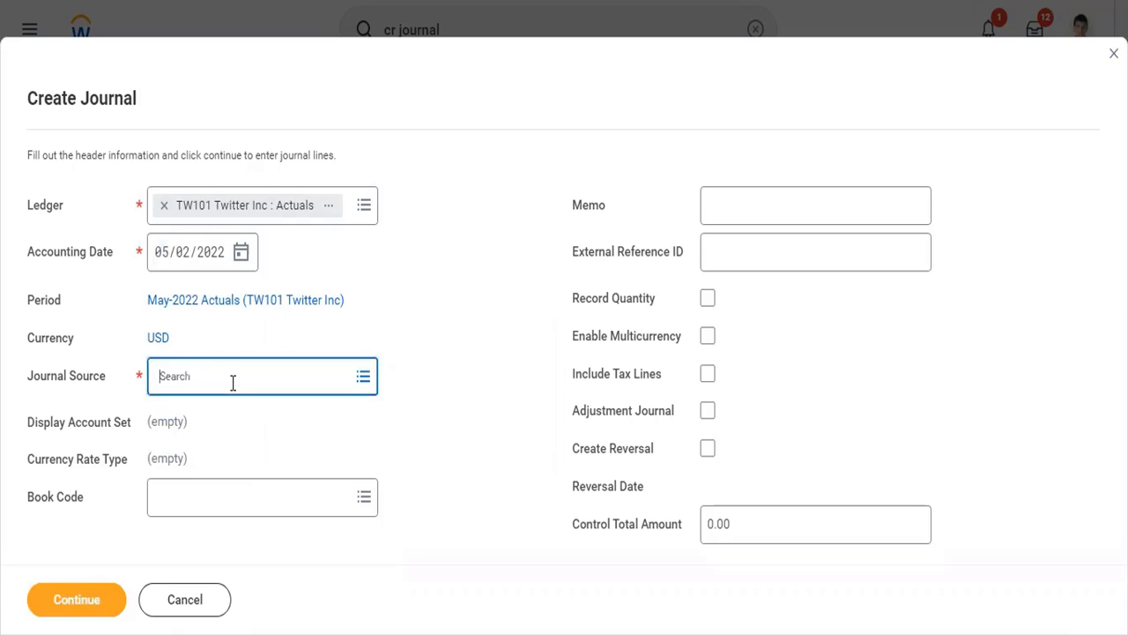
click(126, 340)
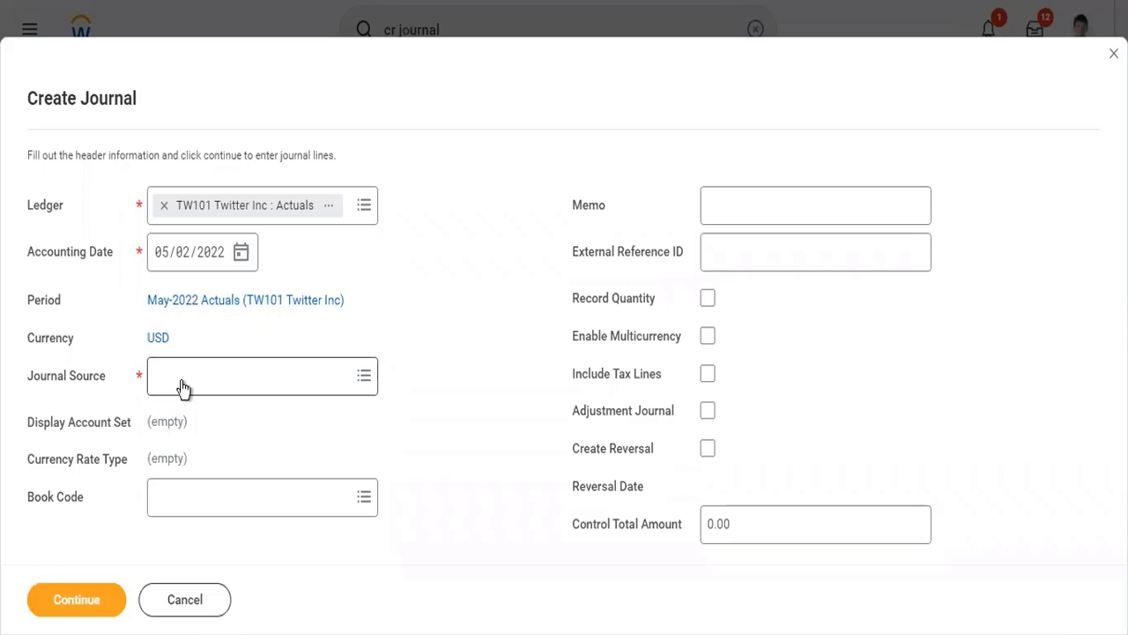
click(238, 373)
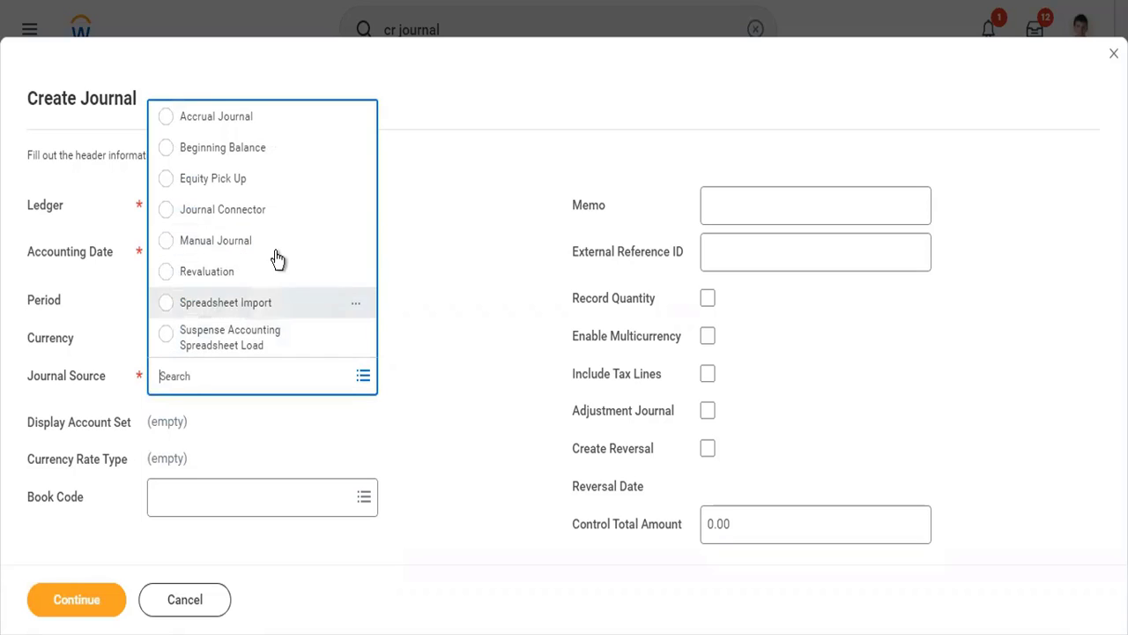
click(273, 250)
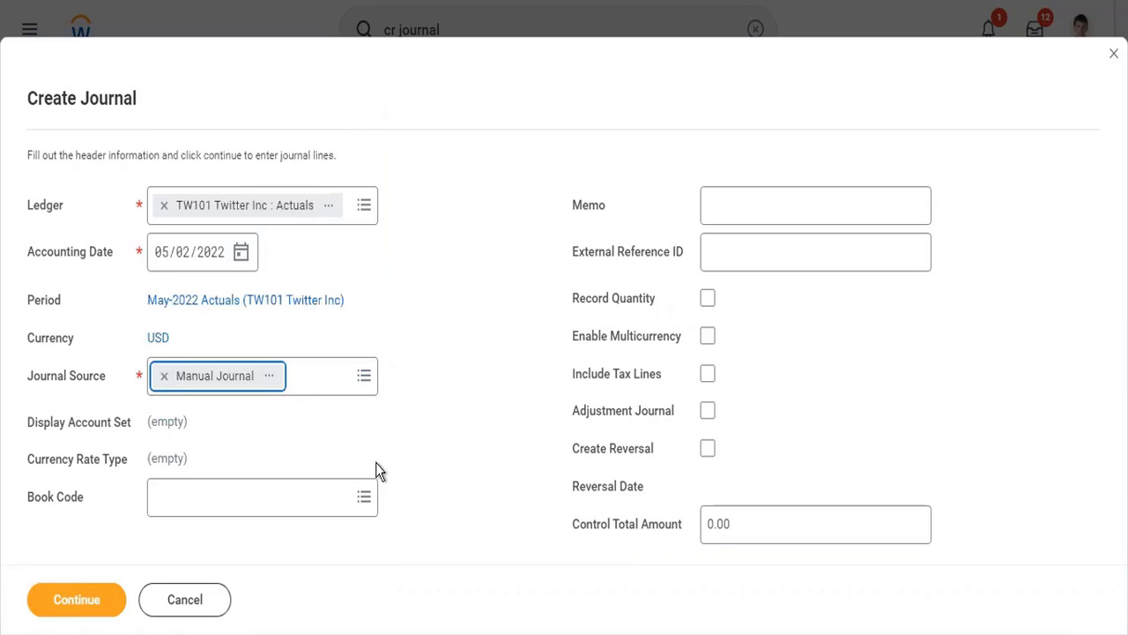
- View the Manual Journal source's details in a separate browser tab and decline restoring the previous session
click(271, 377)
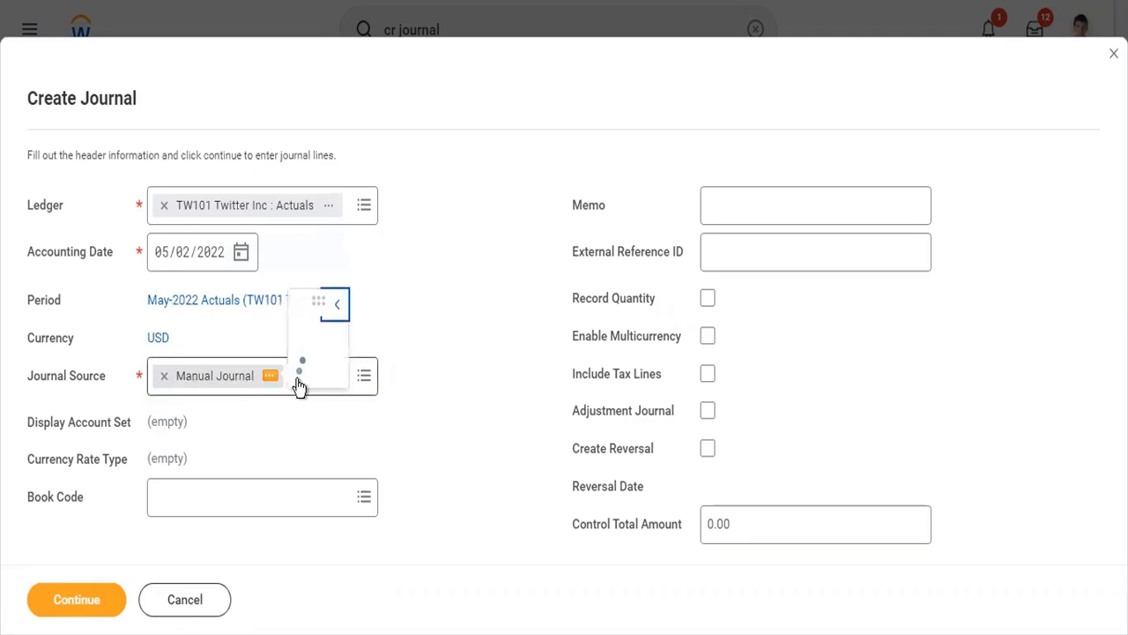
right_click(376, 201)
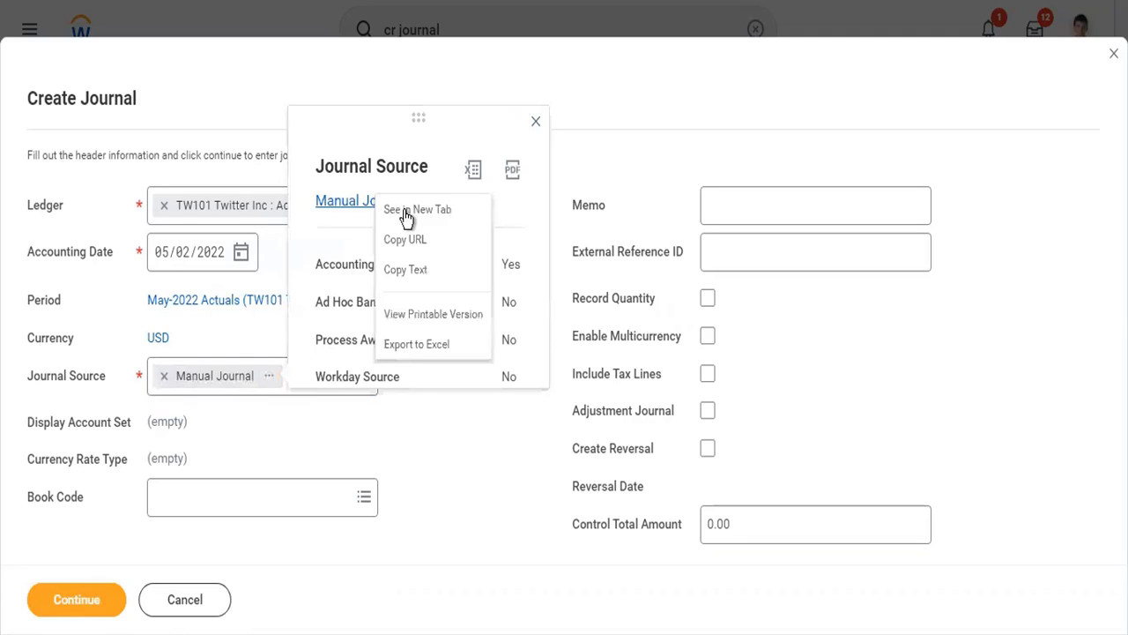
click(405, 210)
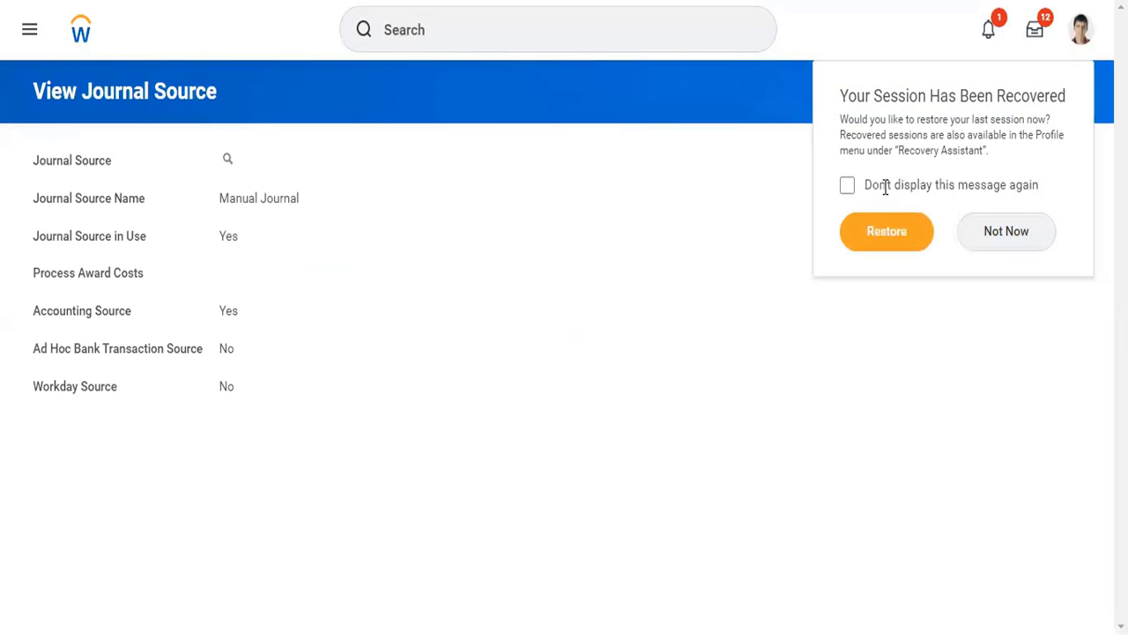
click(985, 237)
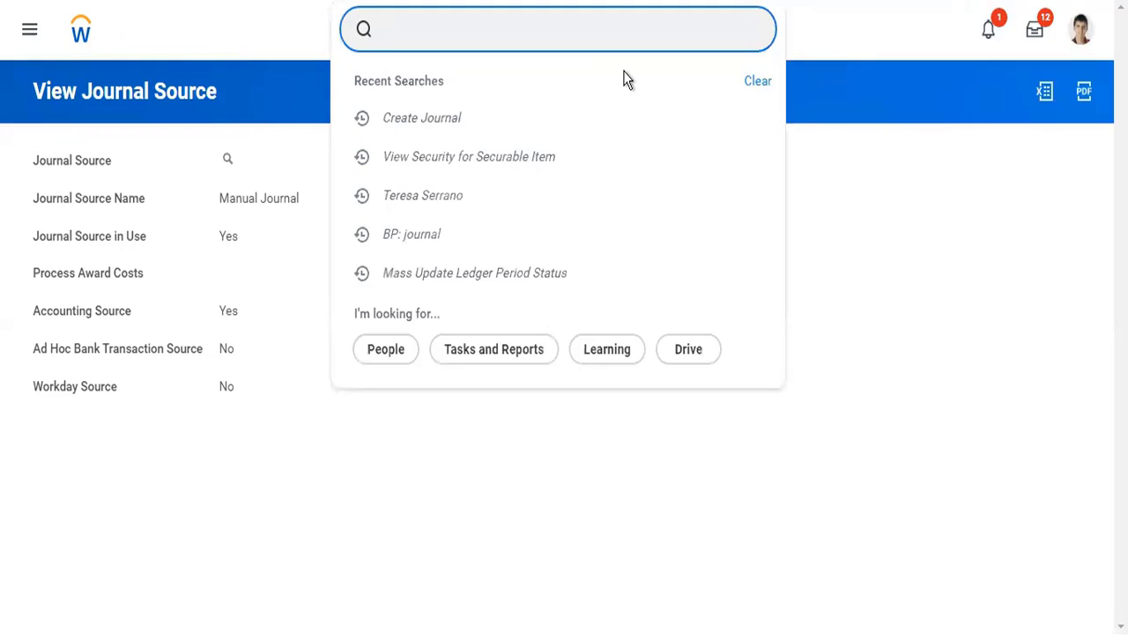
- Find the Maintain Journal Sources task, review the list of journal sources, and return to the unfinished journal header
text(journal source)
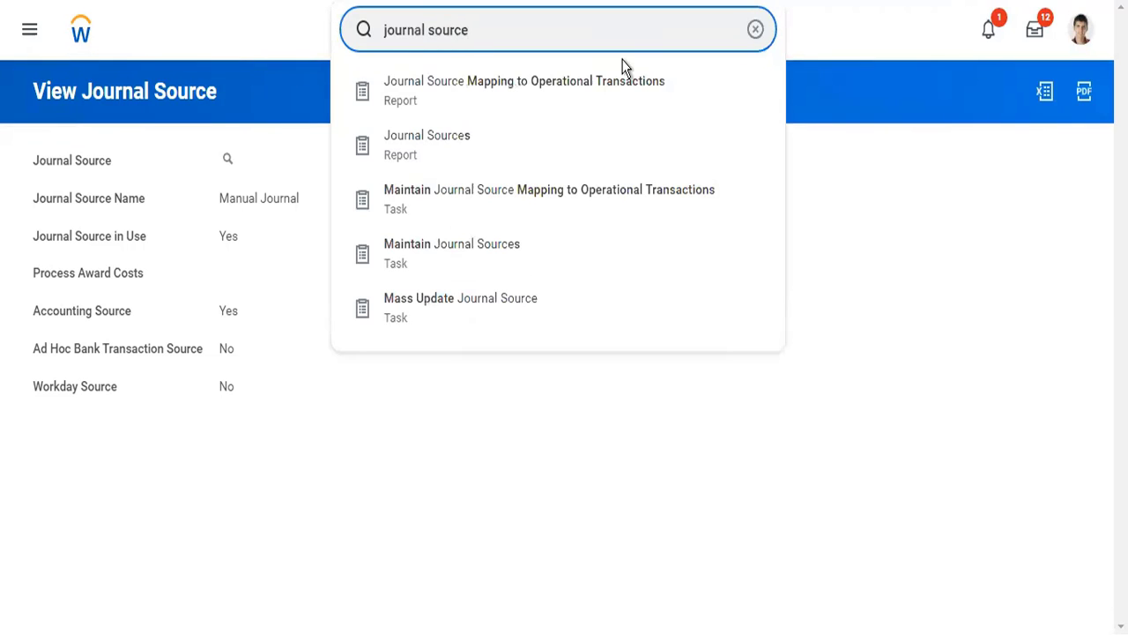
click(497, 255)
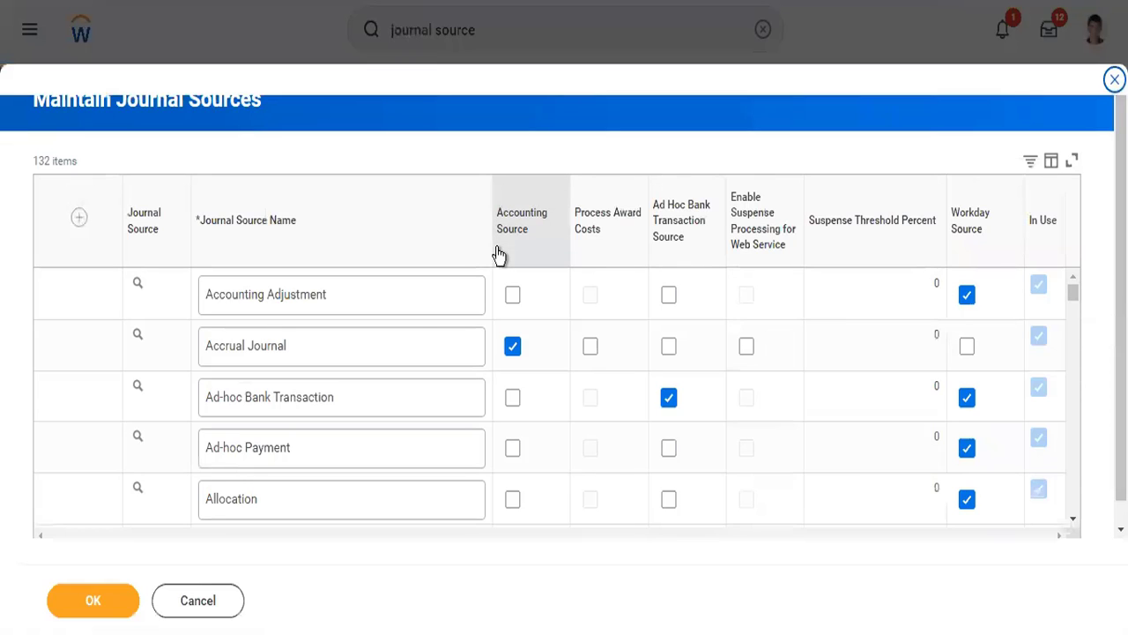
scroll(344, 446, down, 3)
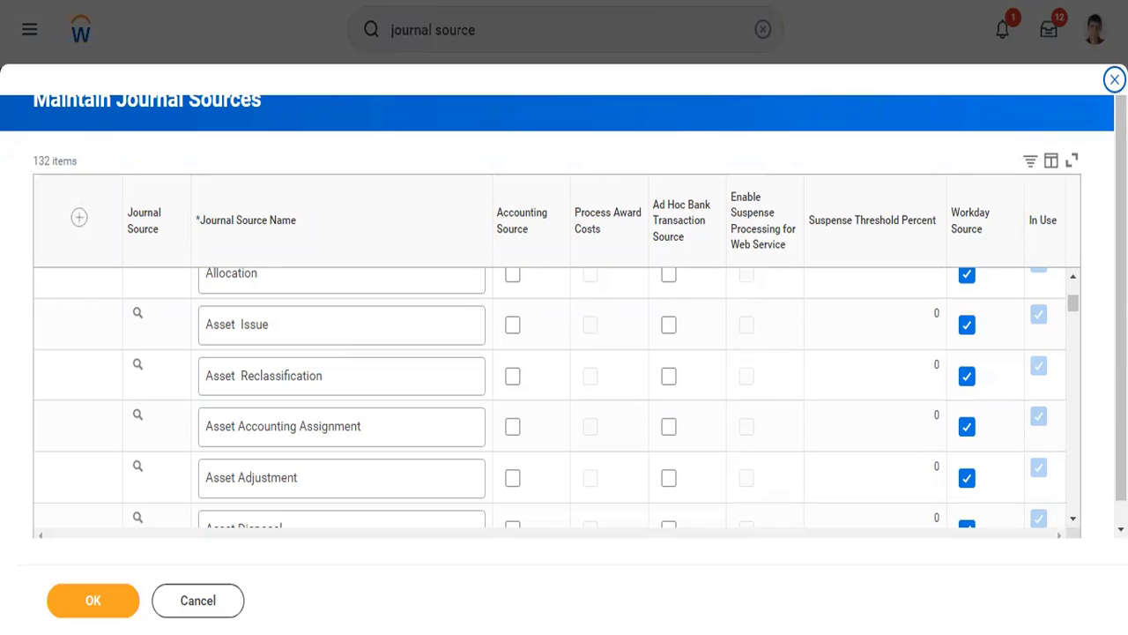
right_click(650, 0)
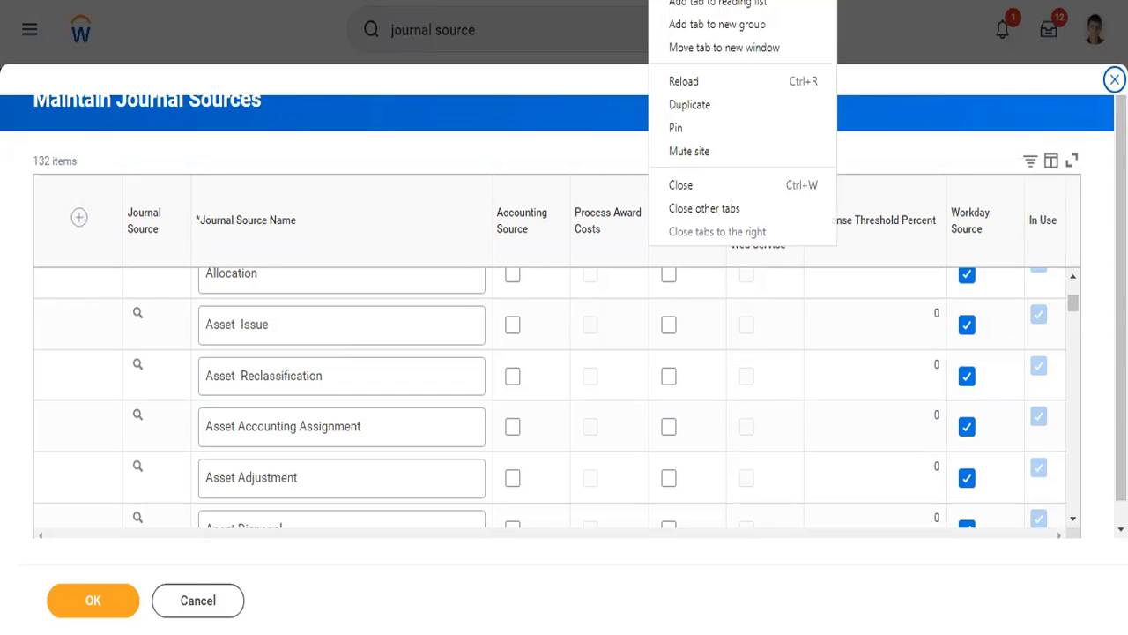
click(716, 185)
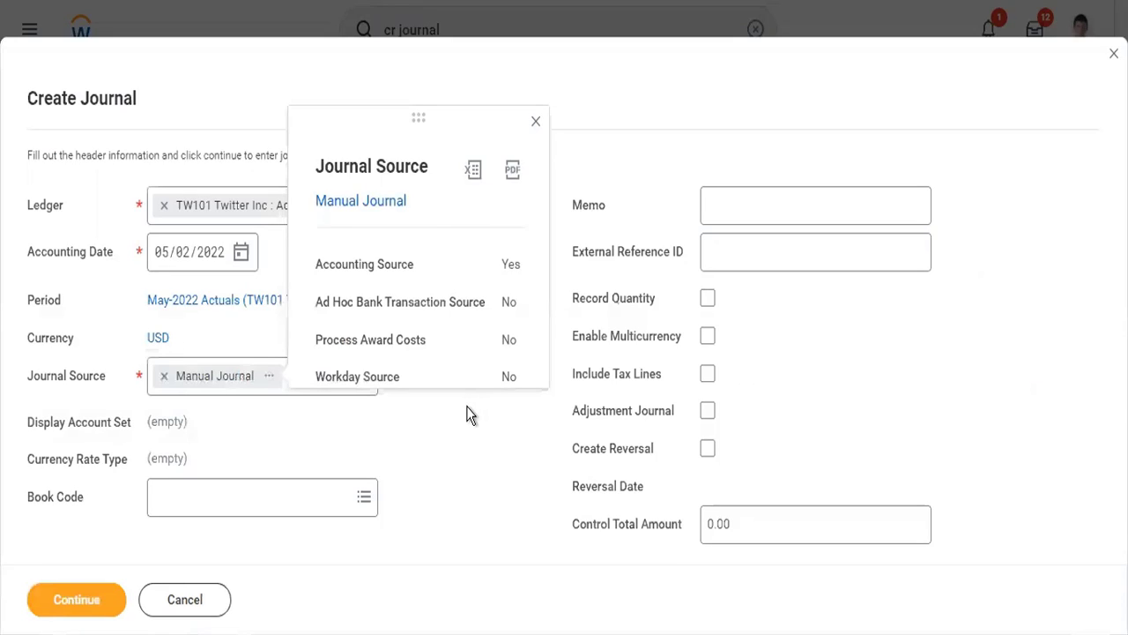
click(470, 415)
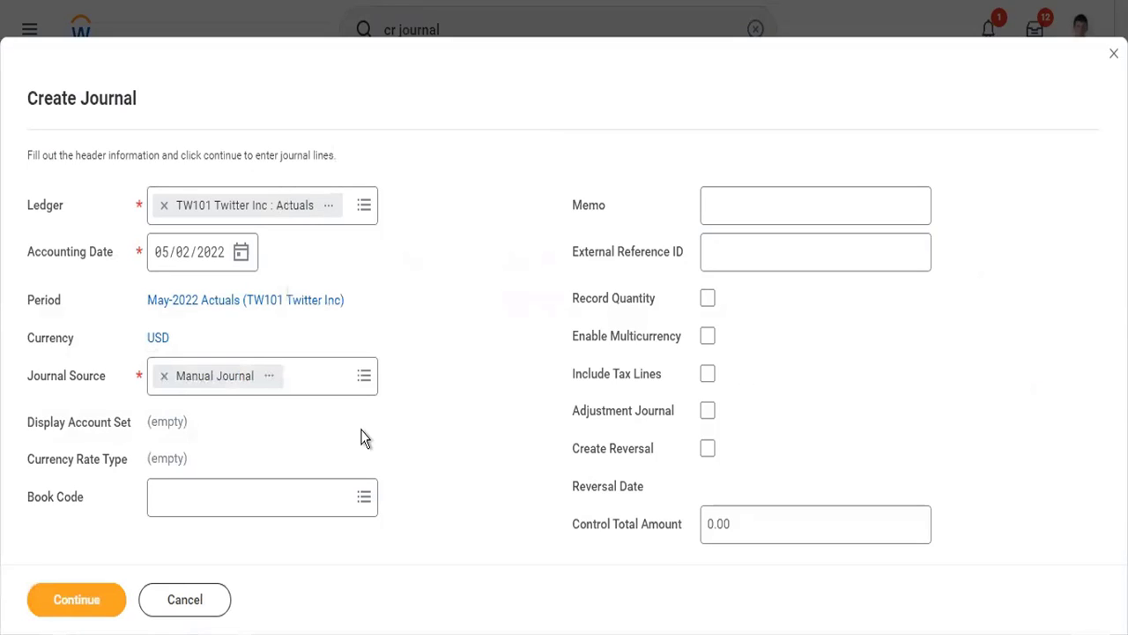
- Browse the book code options and view the Tax Adjustments book code's details in a separate browser tab
click(280, 495)
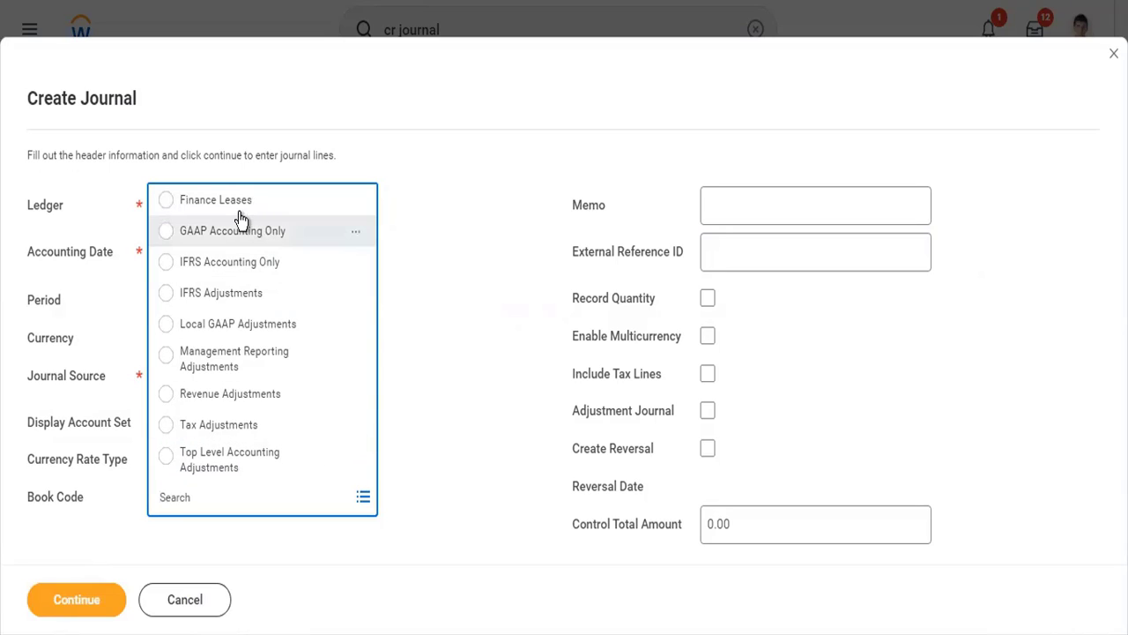
click(353, 430)
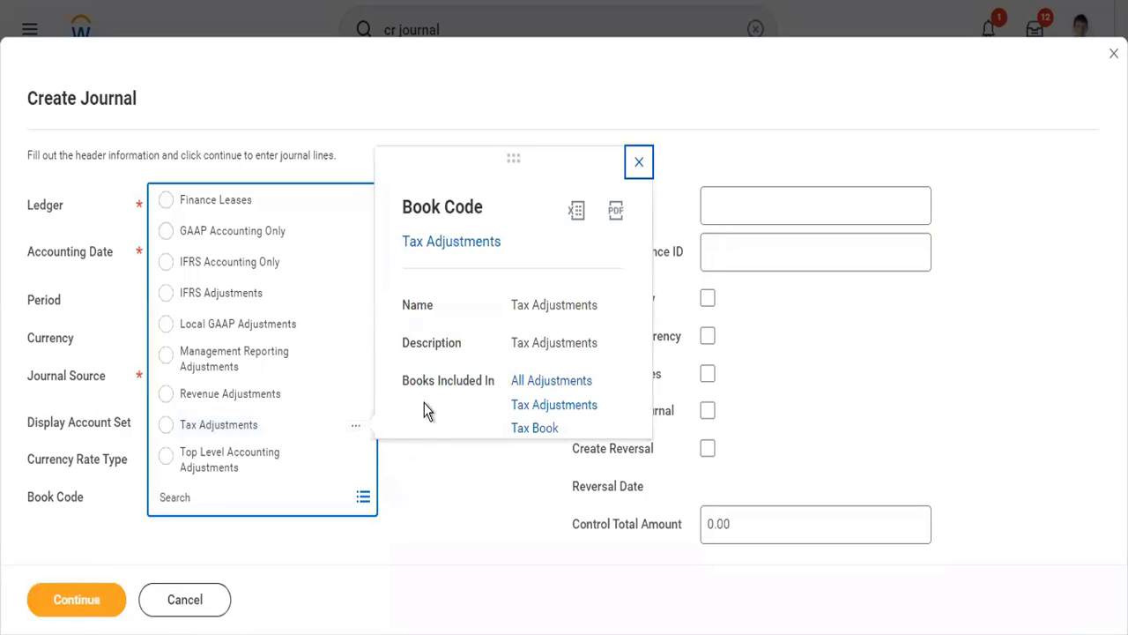
right_click(462, 242)
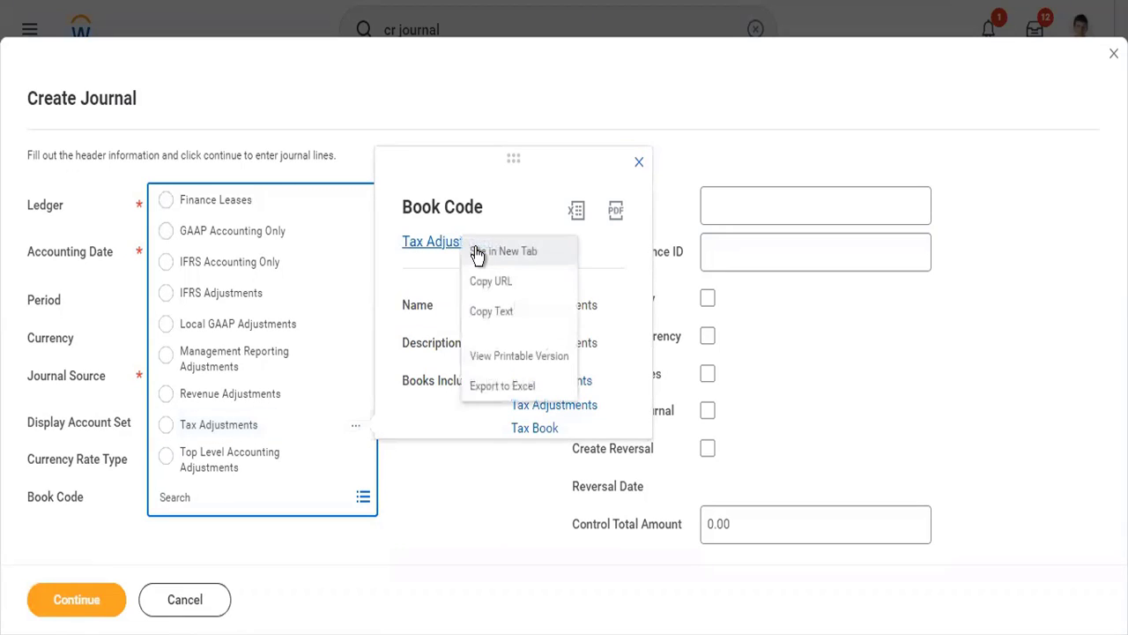
click(476, 251)
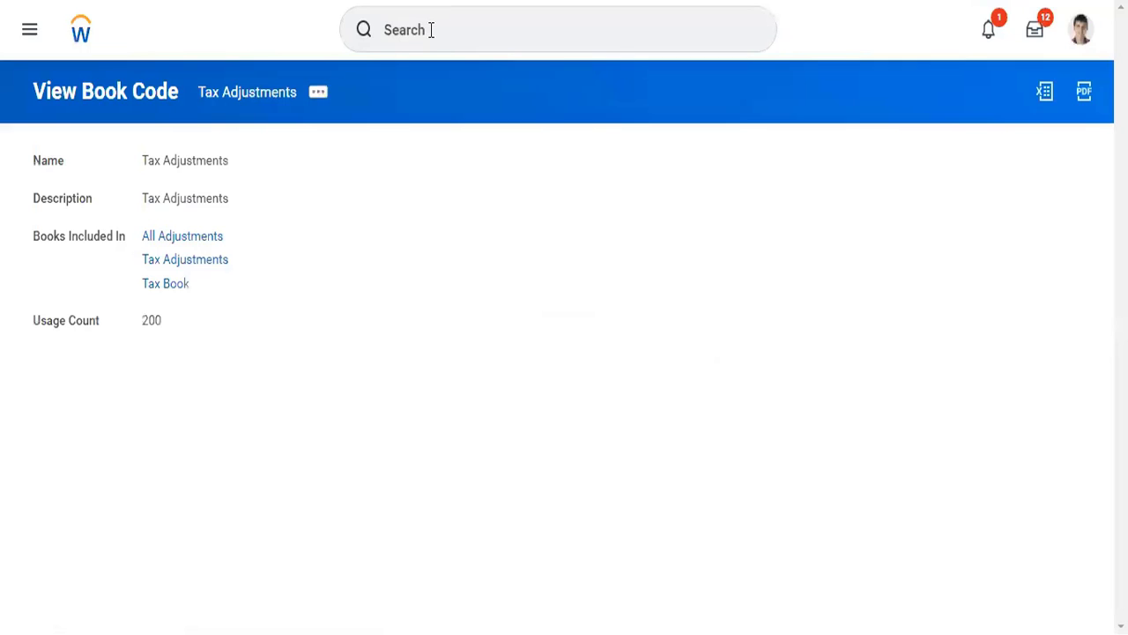
- Find the Maintain Book Codes task, review the book codes, and return to the journal header without choosing one
click(431, 30)
text(mai b)
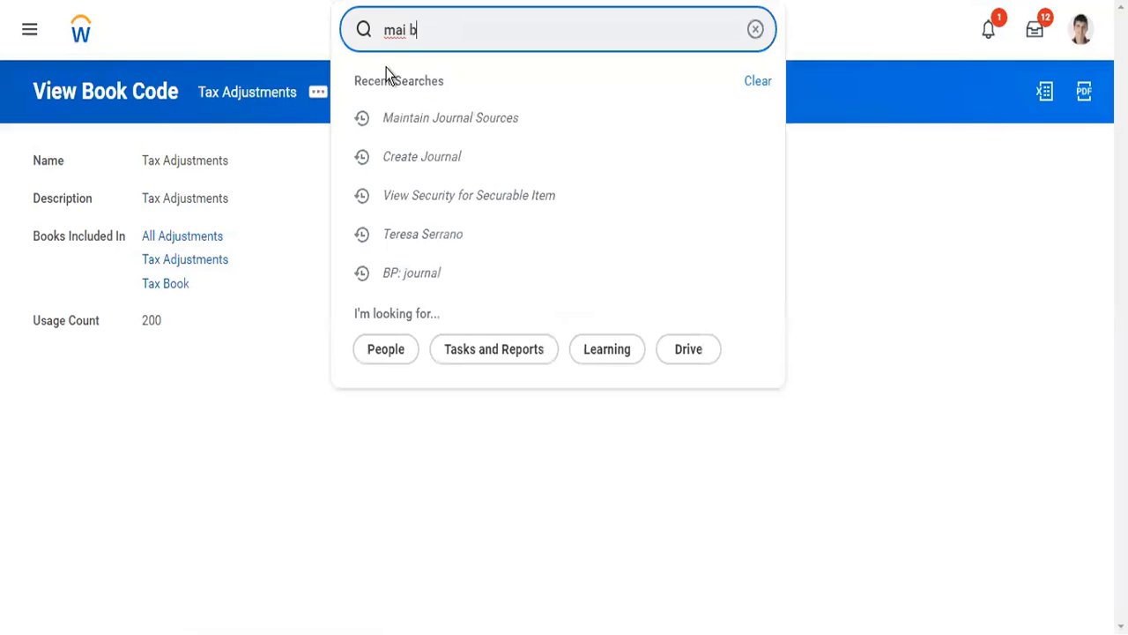
text(ook c)
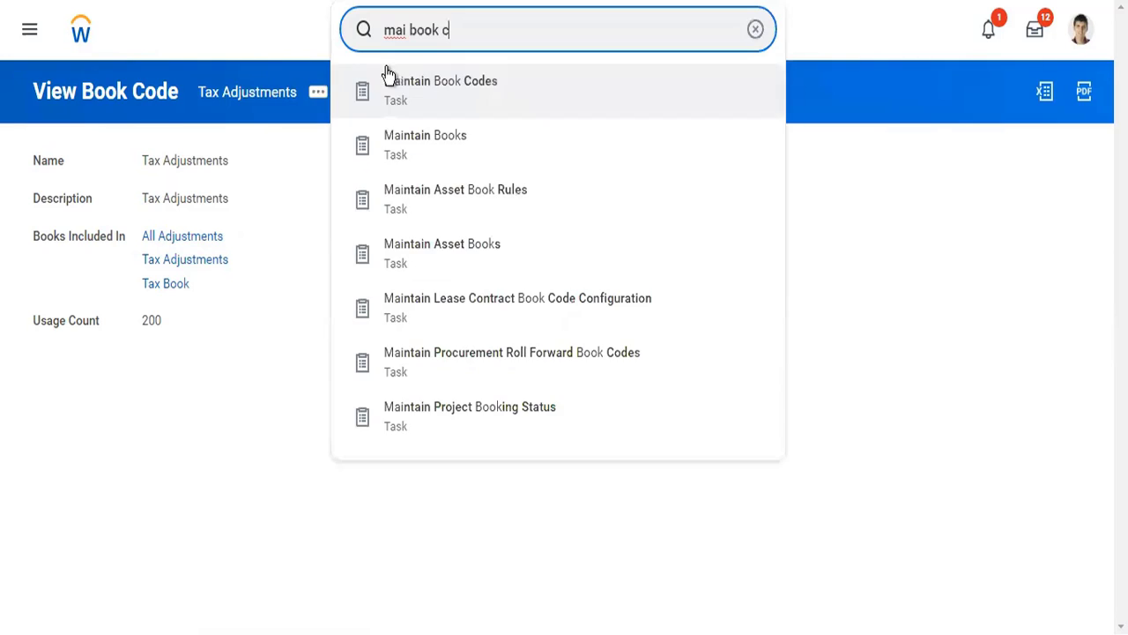
key(BackSpace)
click(404, 88)
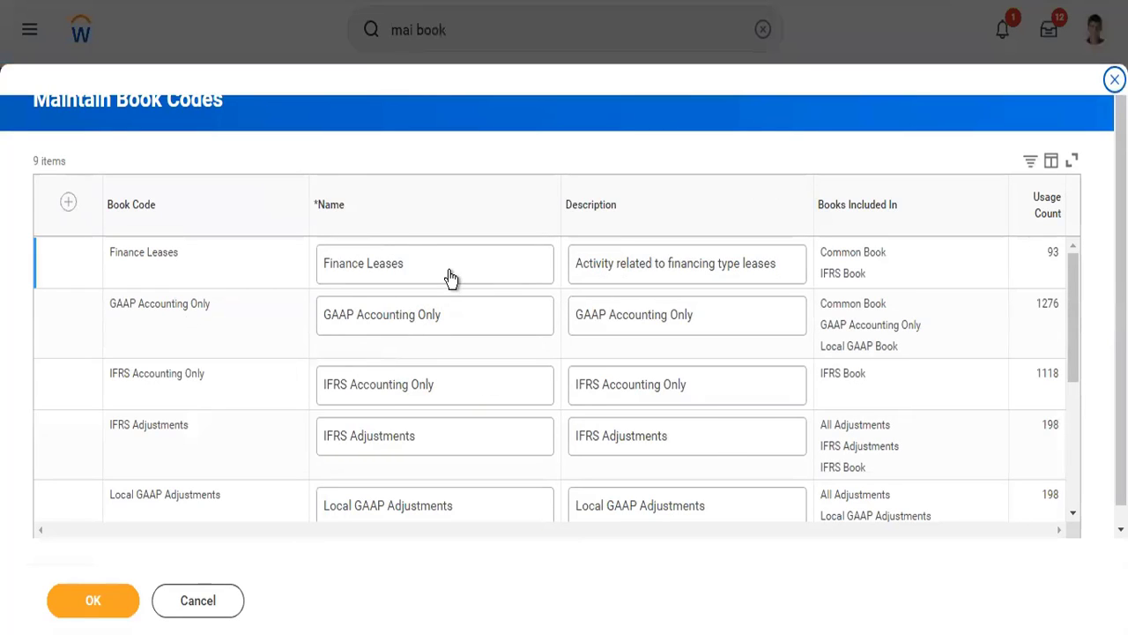
scroll(436, 385, down, 5)
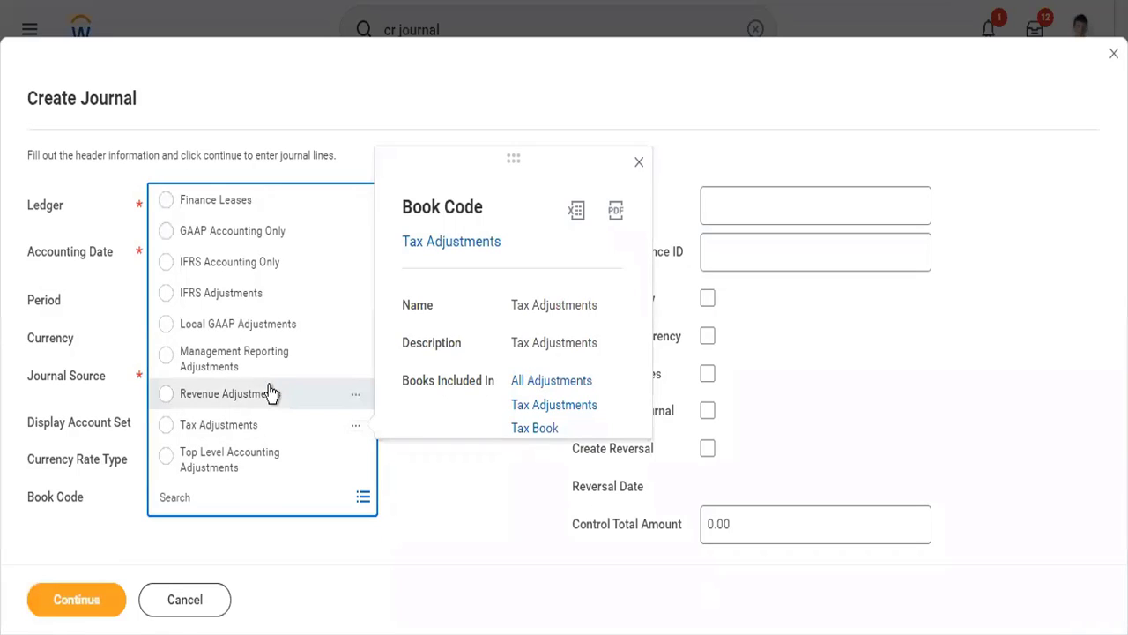
click(432, 544)
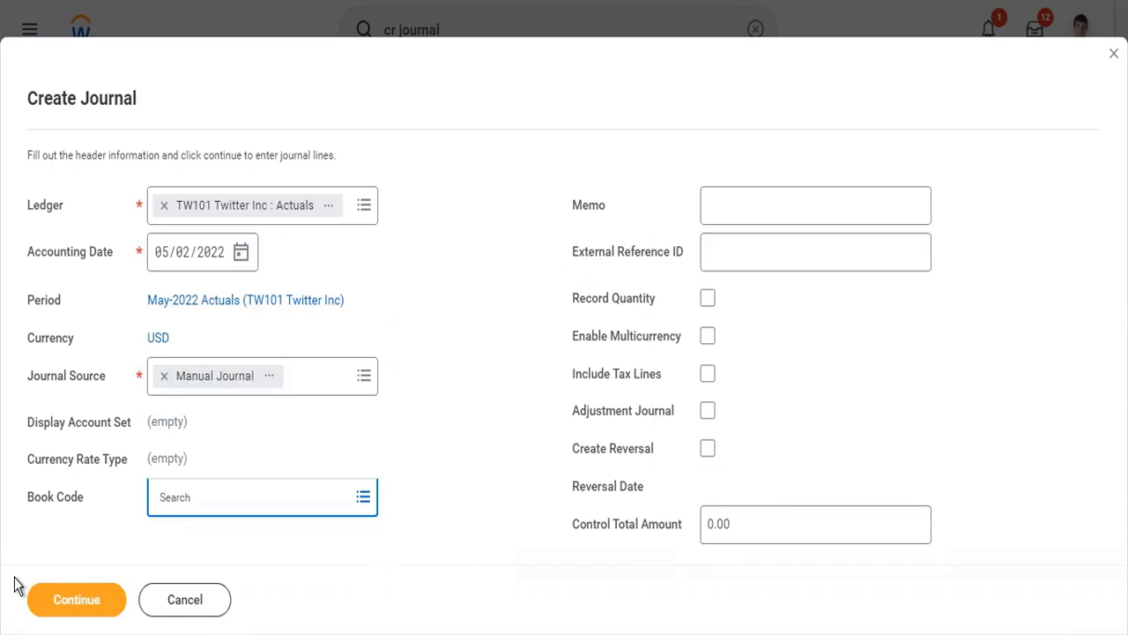
- Continue to the journal entry lines and set the first line's ledger account to 1000:Cash
click(65, 603)
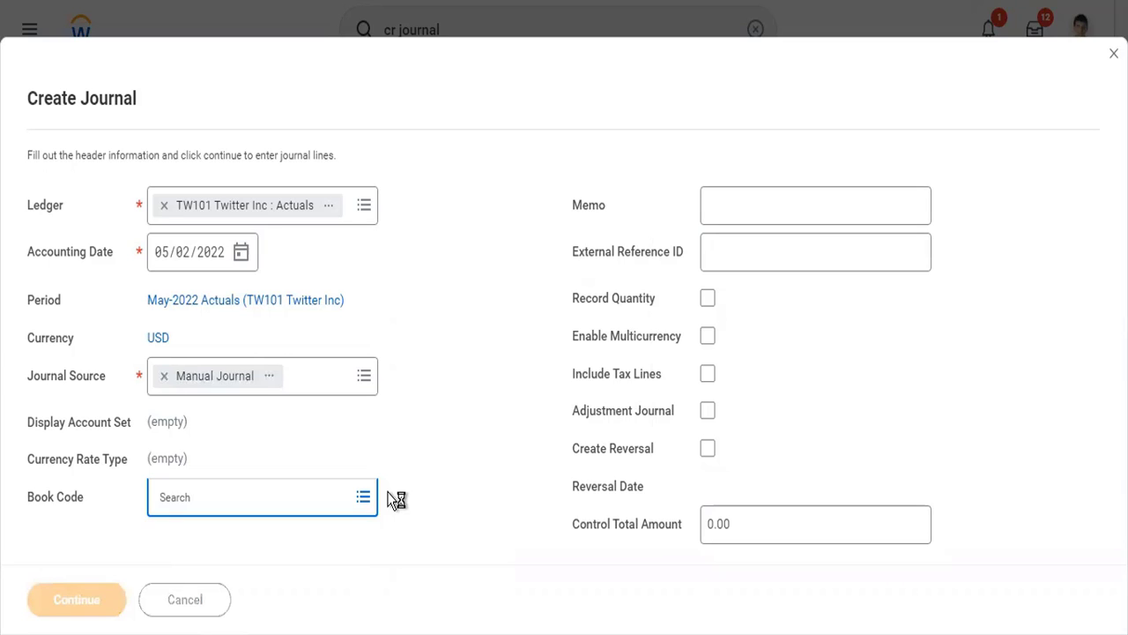
scroll(392, 501, down, 5)
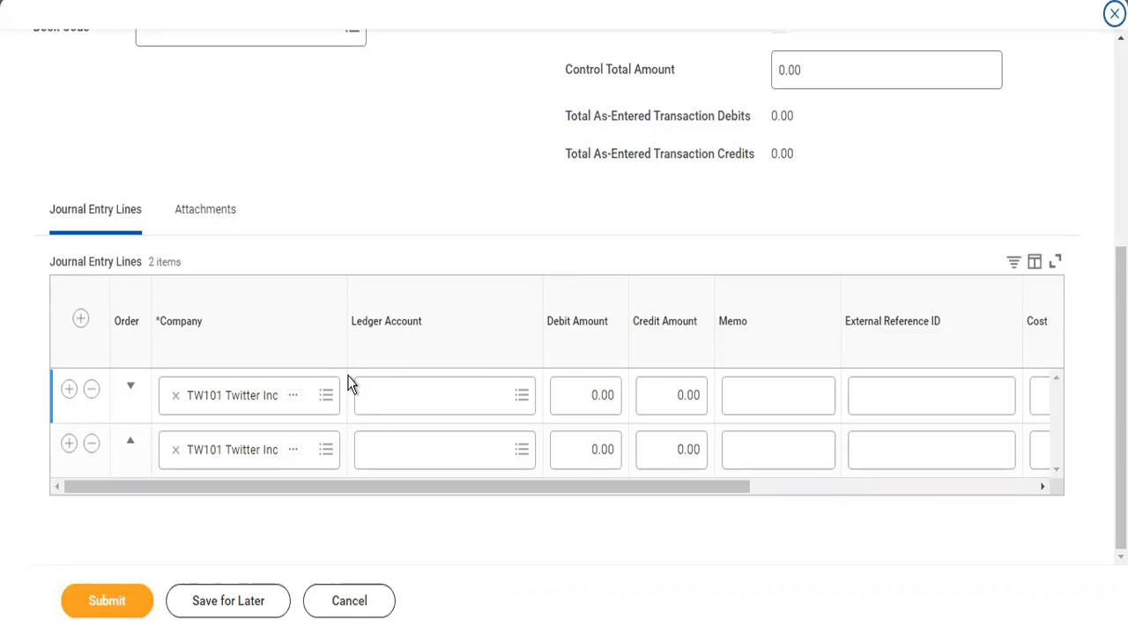
click(408, 400)
text(1000)
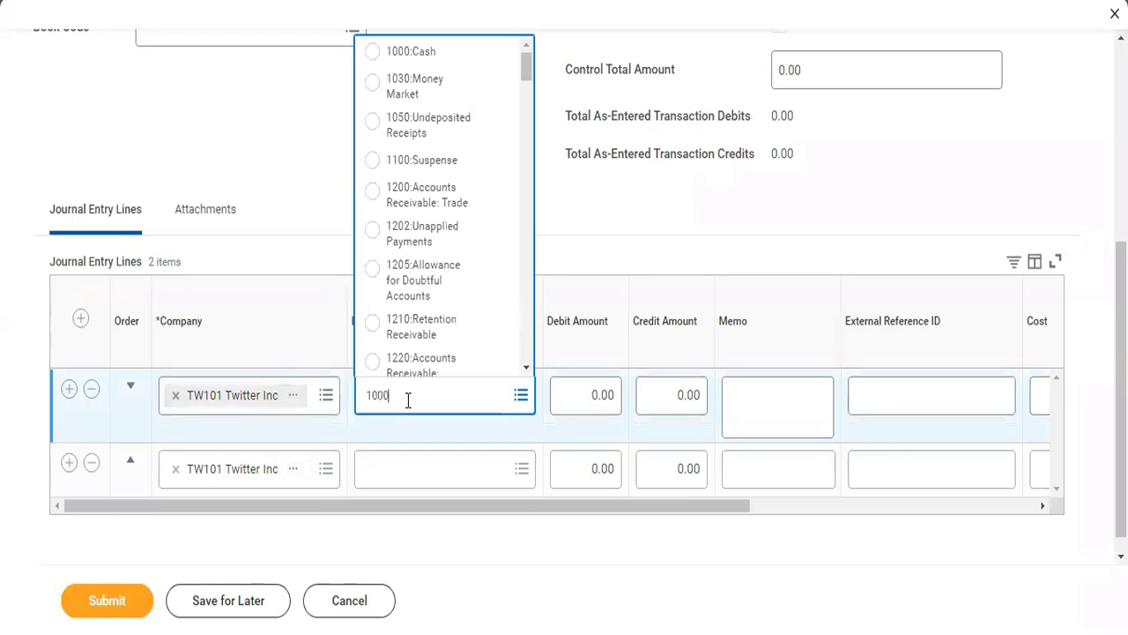
key(Return)
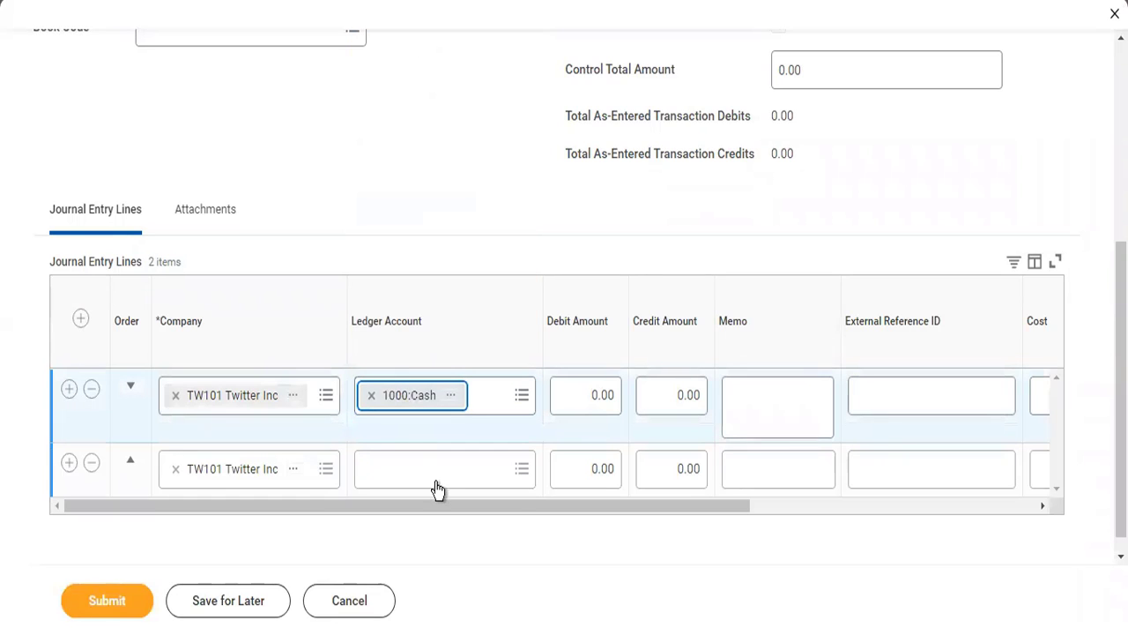
- Search the second journal line's ledger accounts for "bank" and clear the search
click(436, 483)
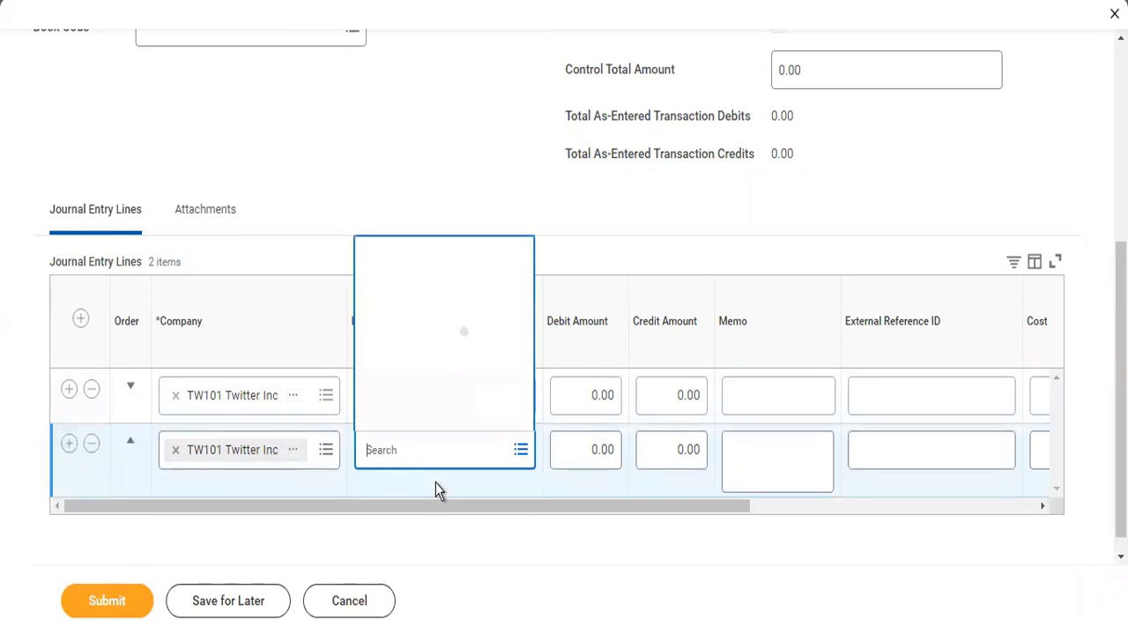
text(bank)
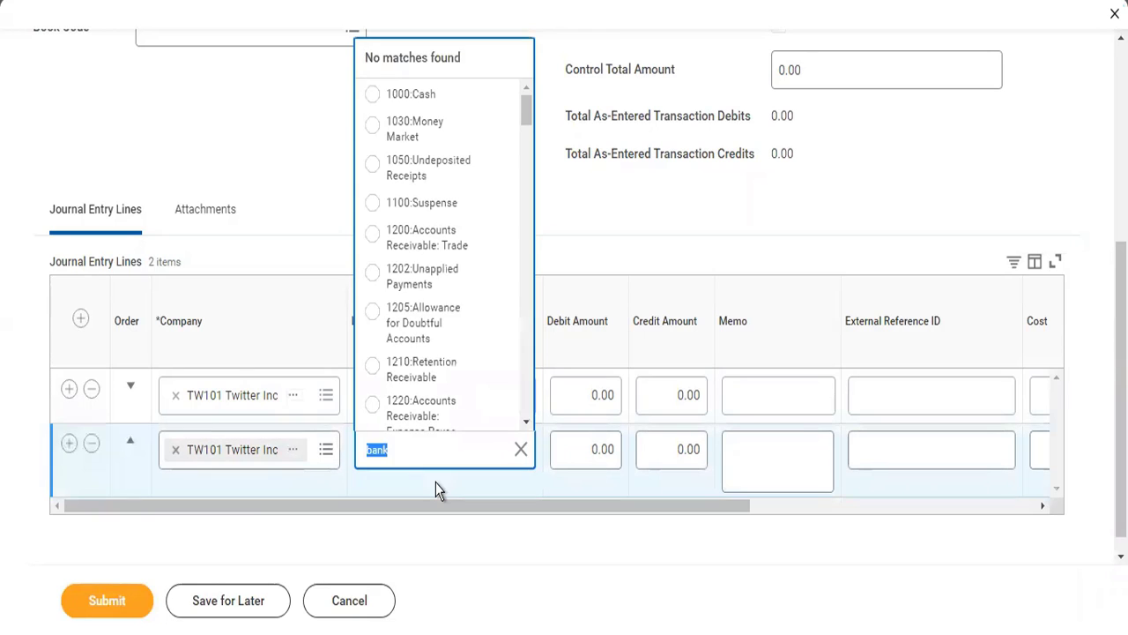
key(Escape)
key(BackSpace)
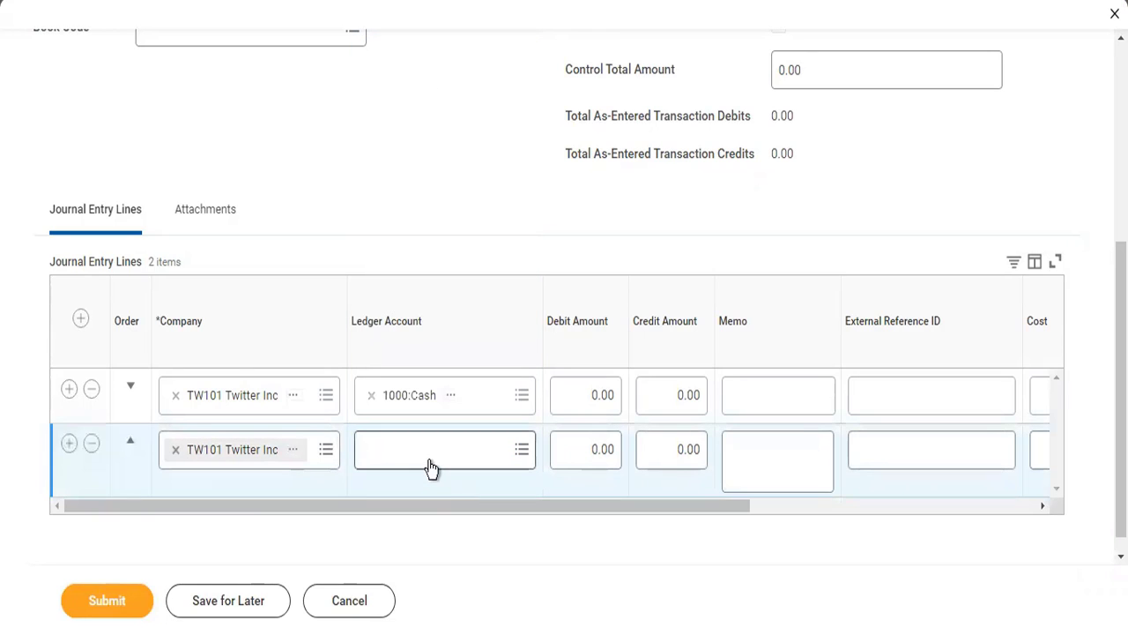
- Set the second line's ledger account to 1100:Suspense and the 1000:Cash line's debit amount to 100
click(431, 462)
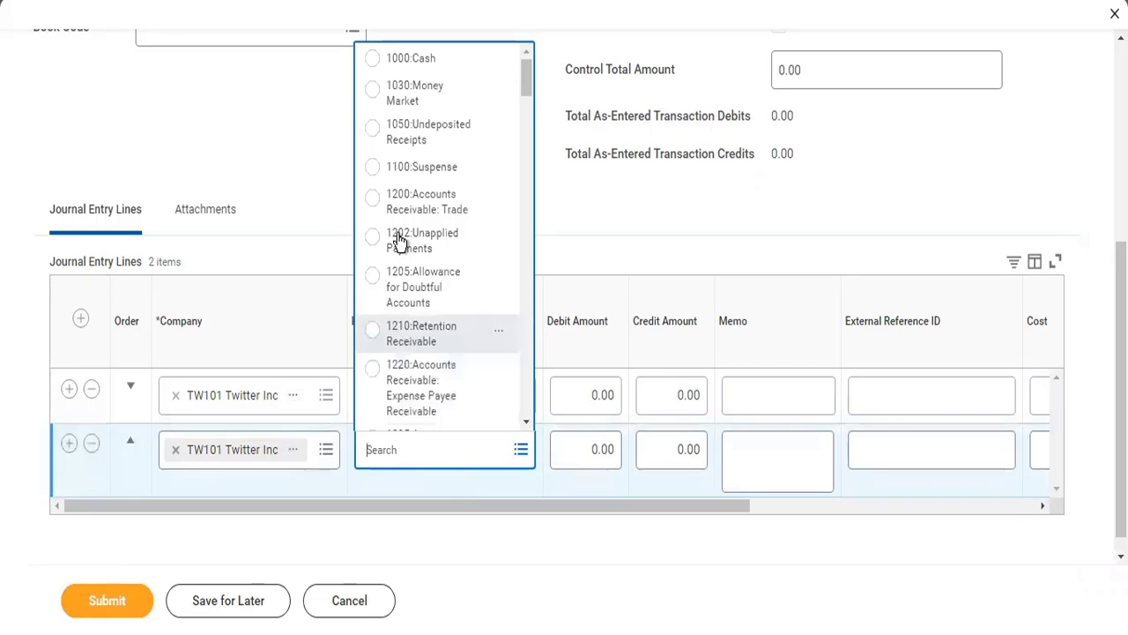
click(398, 165)
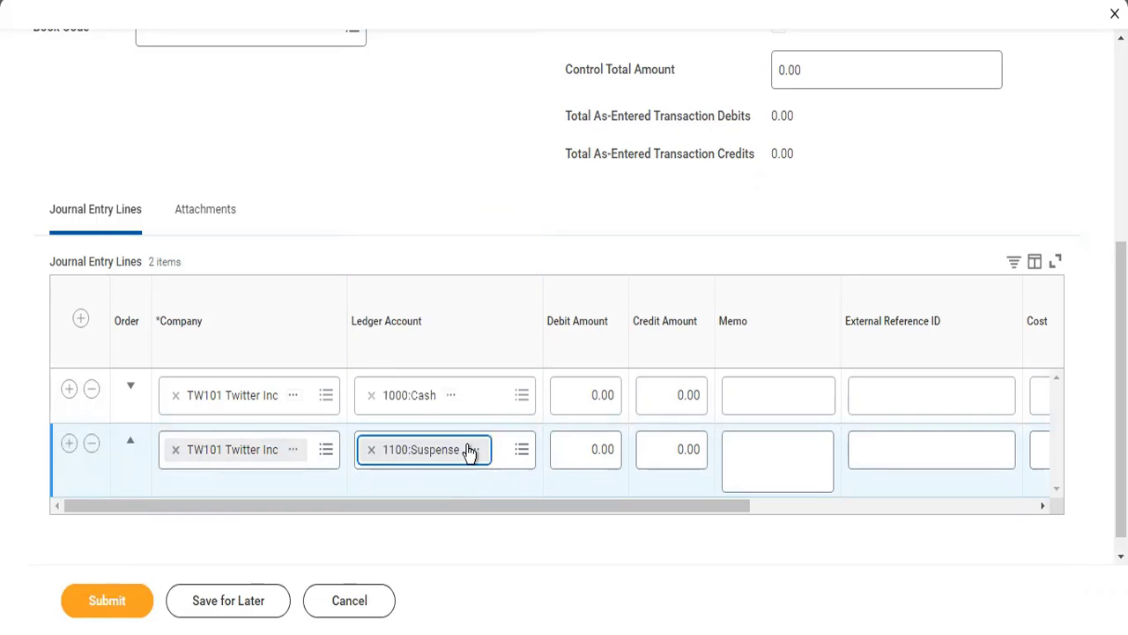
click(582, 398)
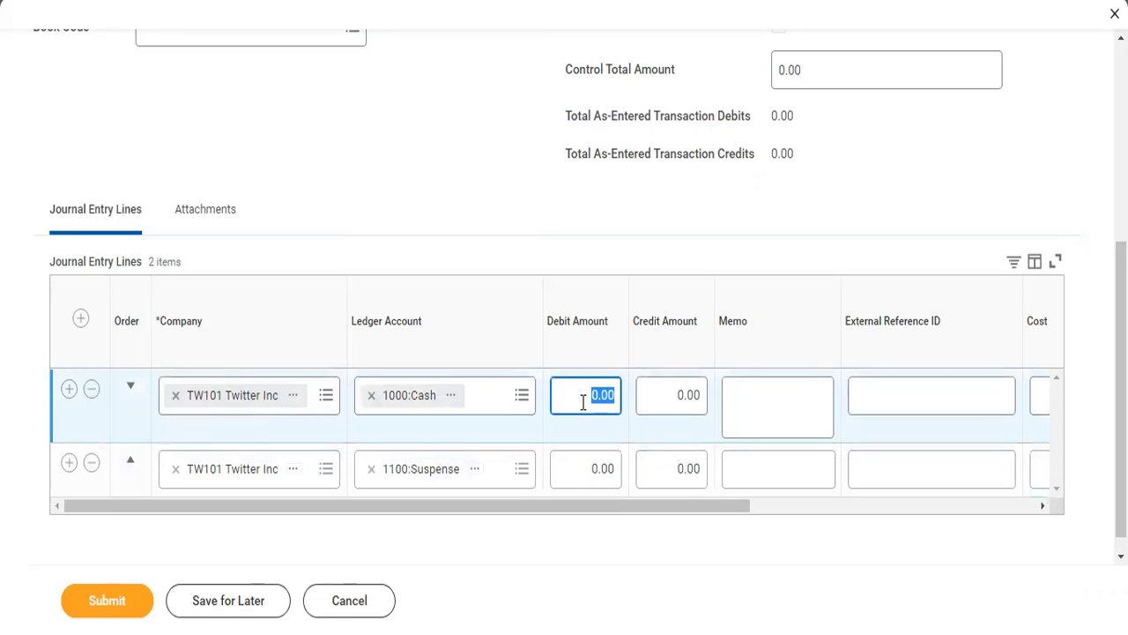
text(100)
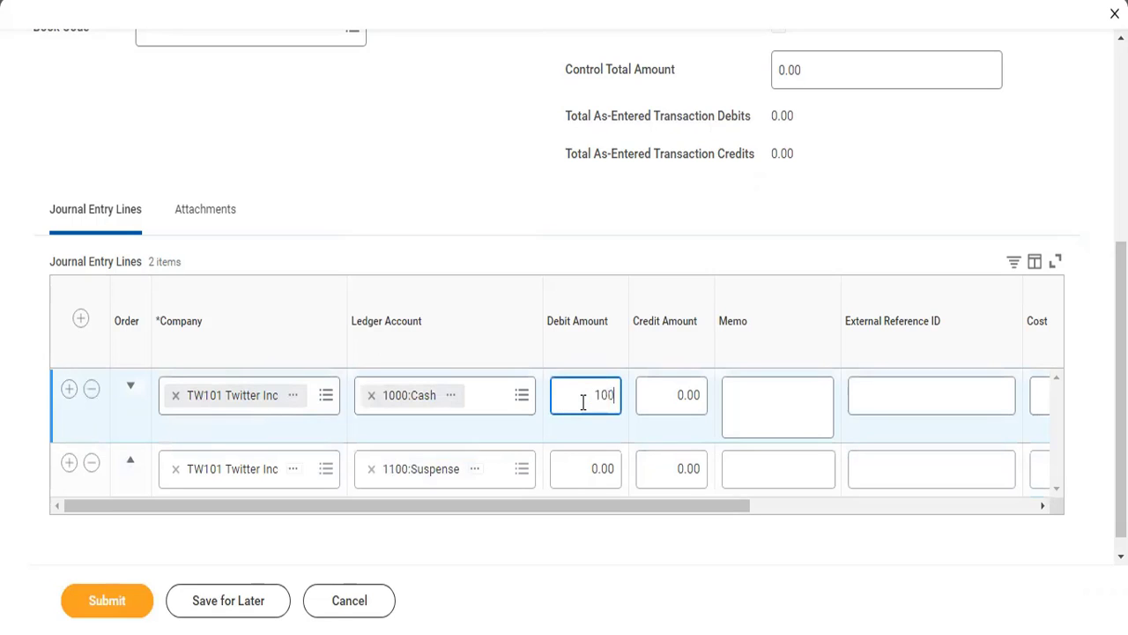
- Set the credit amount of the 1100:Suspense line to 50
click(690, 473)
click(688, 461)
text(50)
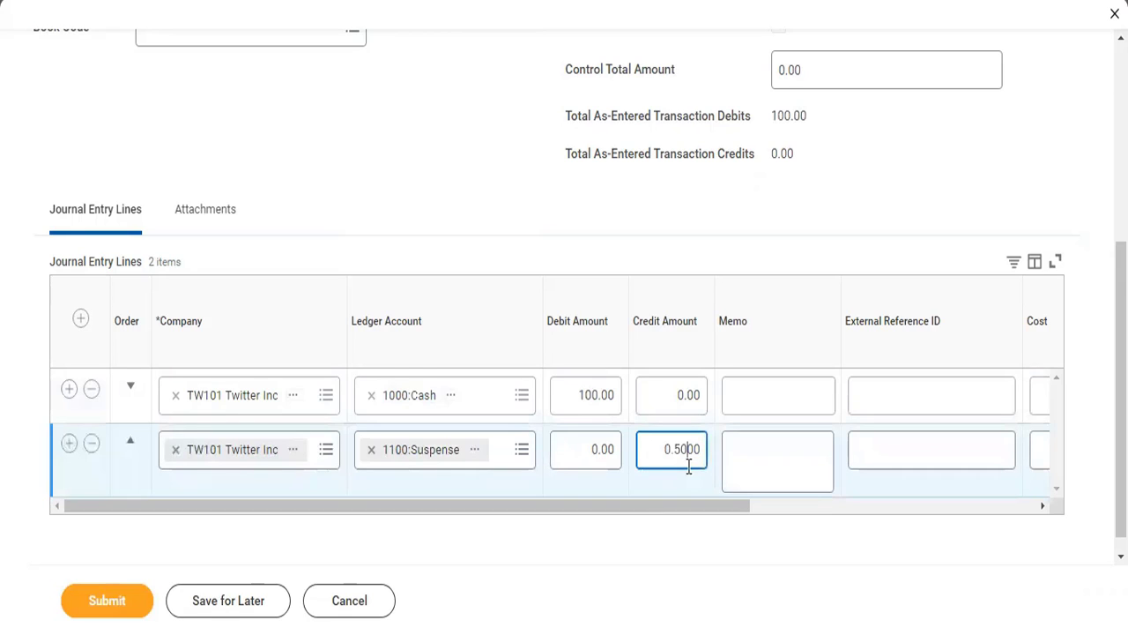
key(BackSpace)
key(BackSpace)
key(BackSpace)
key(BackSpace)
drag(689, 466, 748, 456)
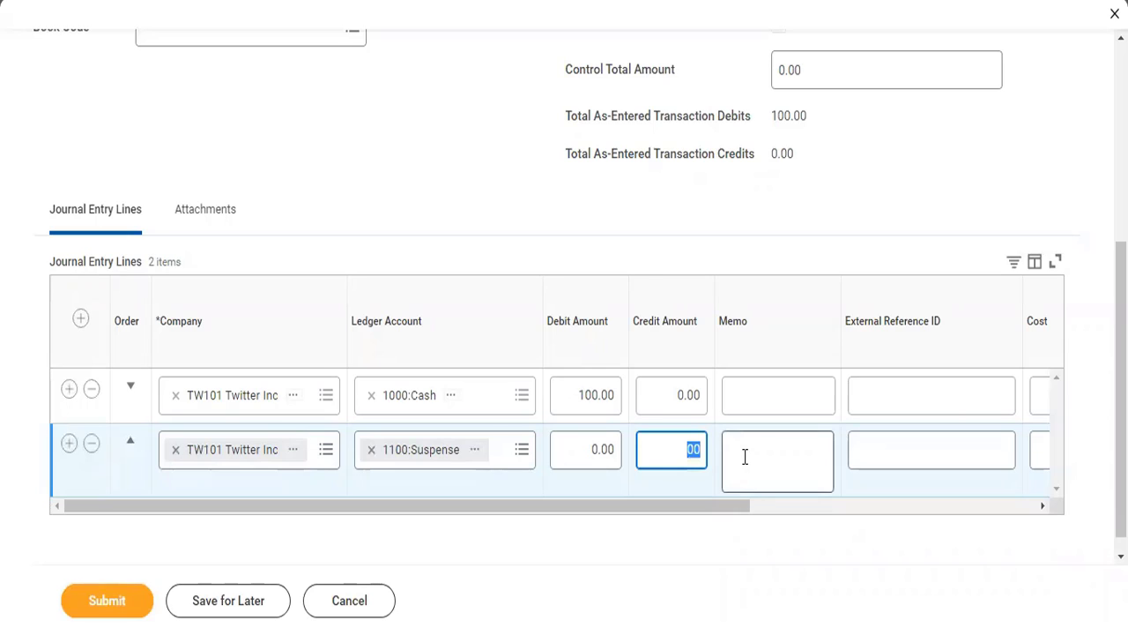
text(0)
key(BackSpace)
text(50)
click(745, 456)
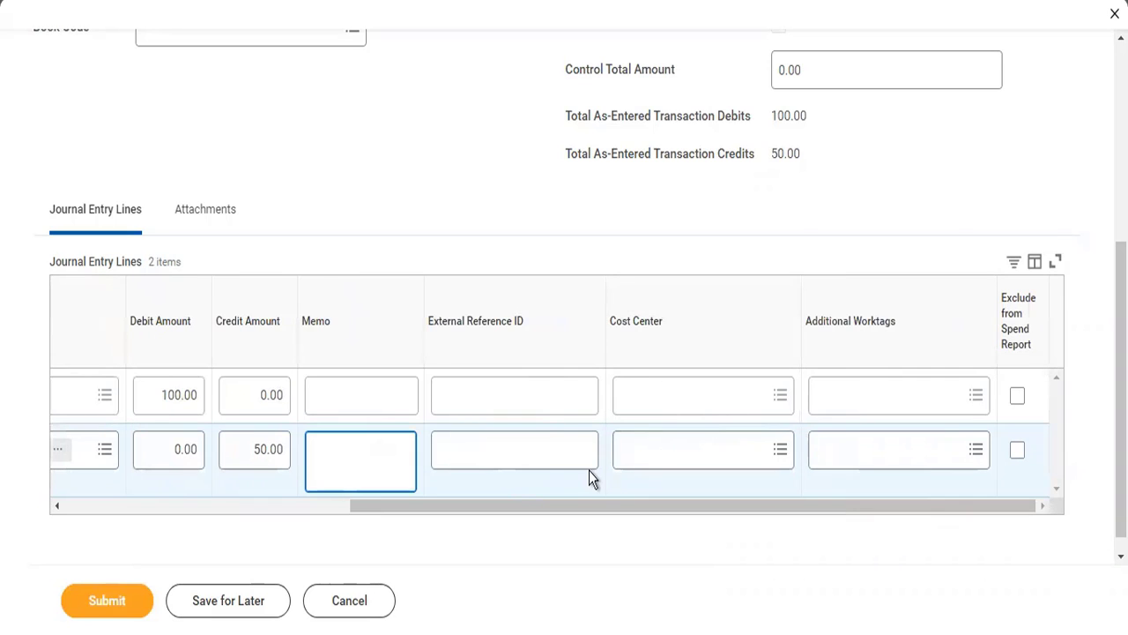
- Try to submit the journal, view the error details, and return to the entry lines
drag(575, 505, 156, 534)
click(133, 599)
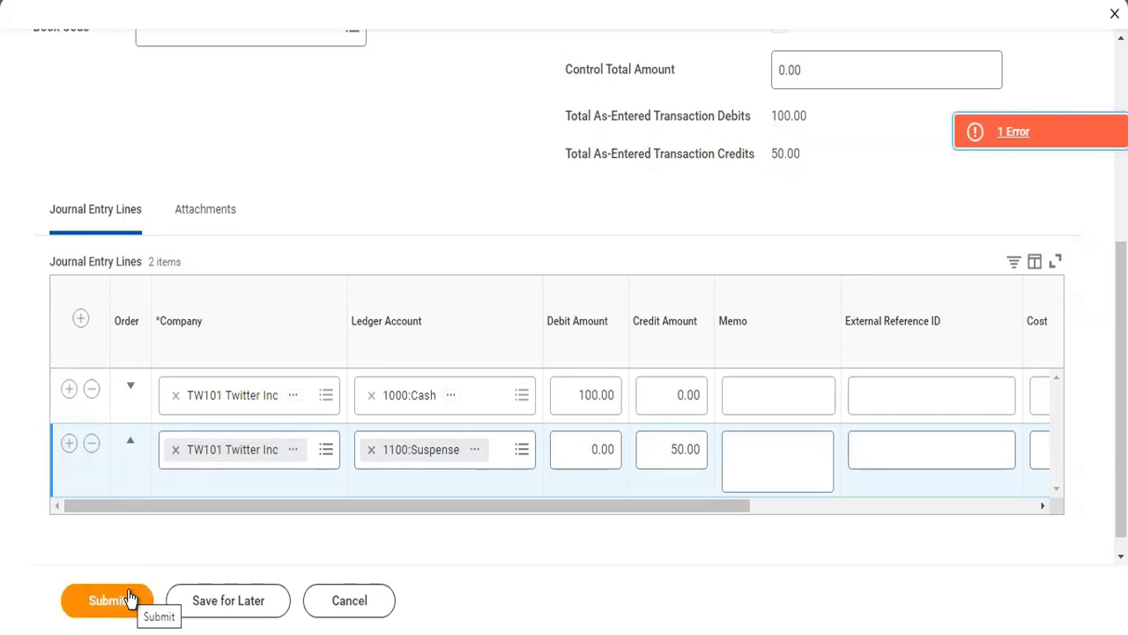
click(1019, 132)
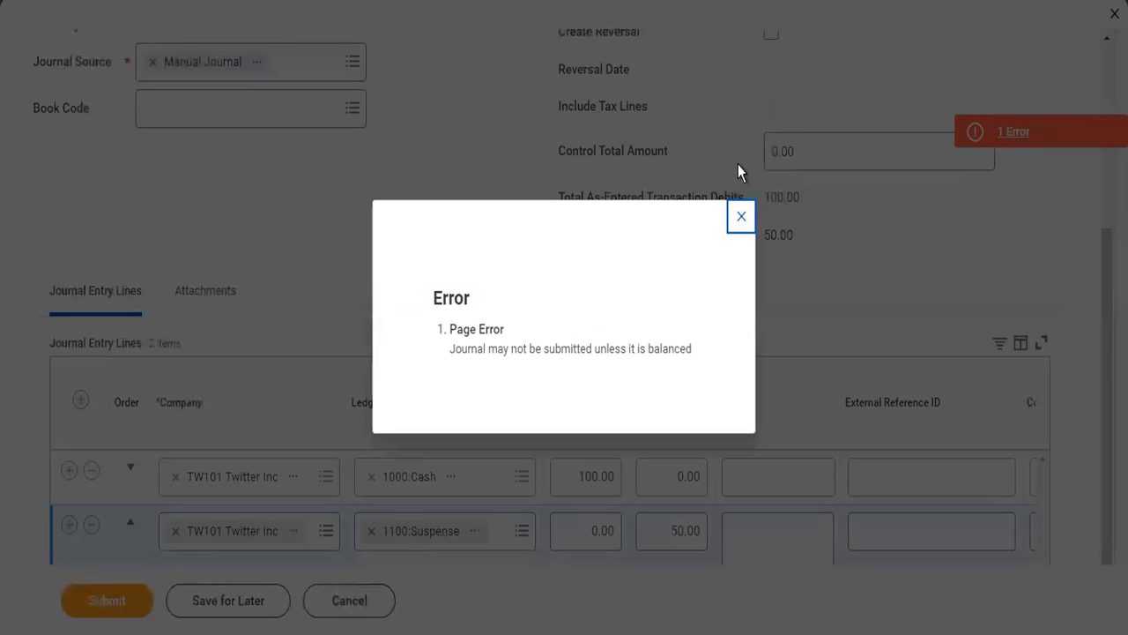
click(748, 225)
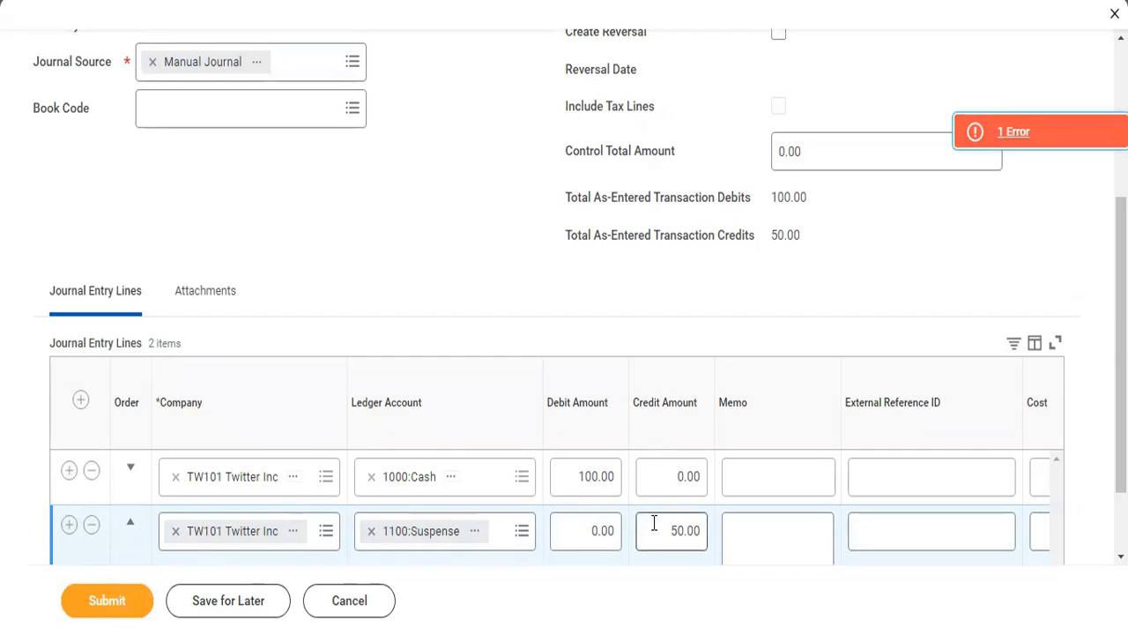
- Set the credit amount of the 1100:Suspense line to 99
drag(654, 523, 730, 532)
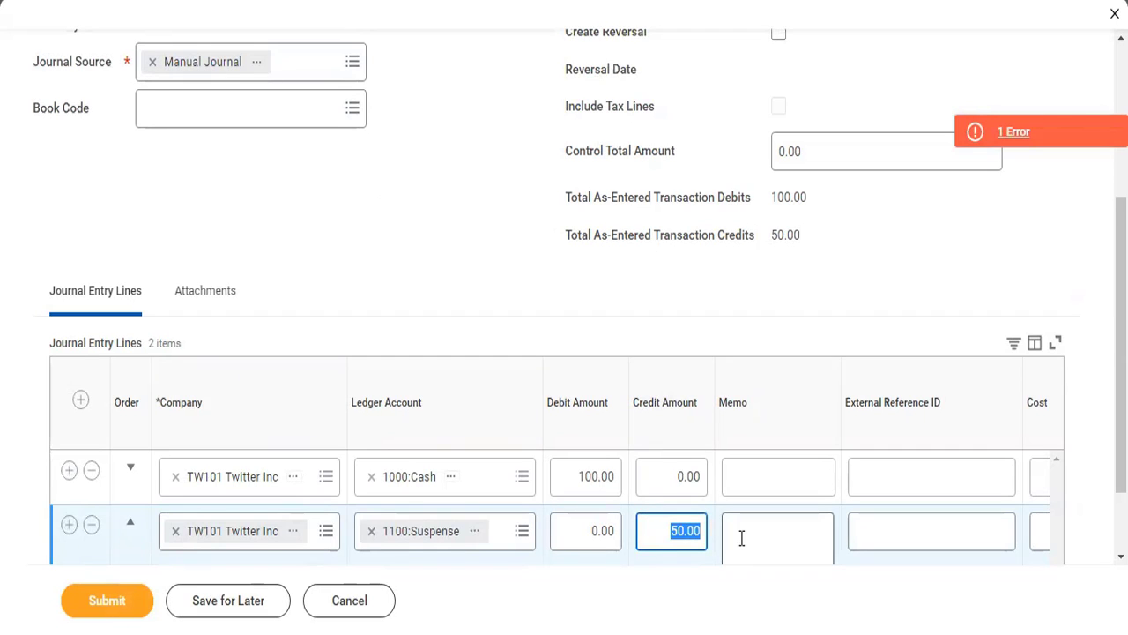
text(99)
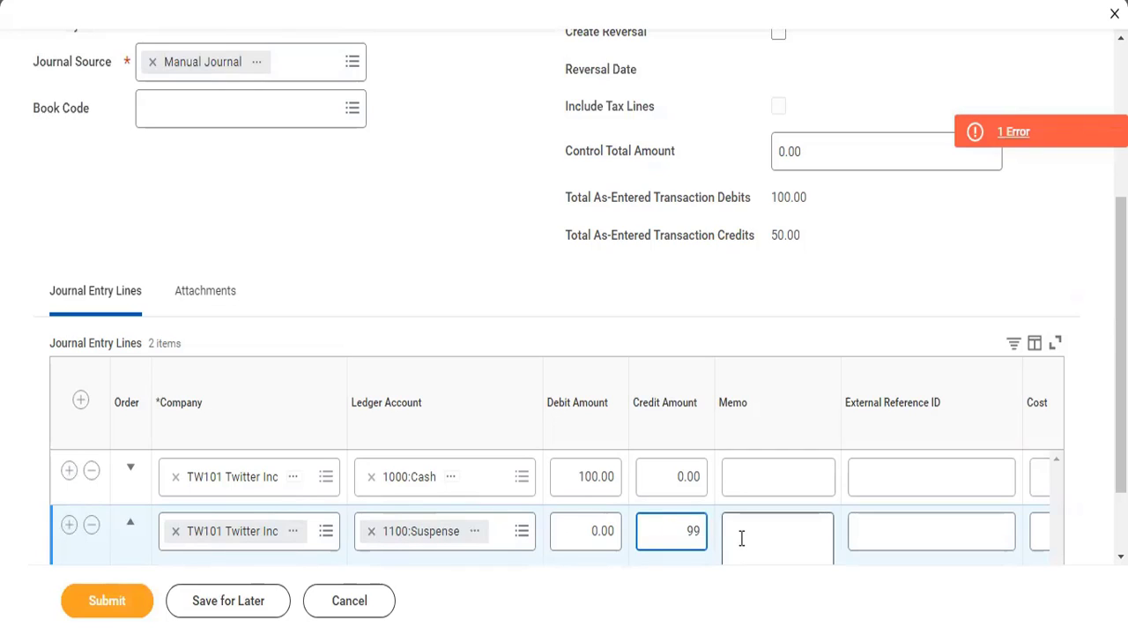
click(741, 538)
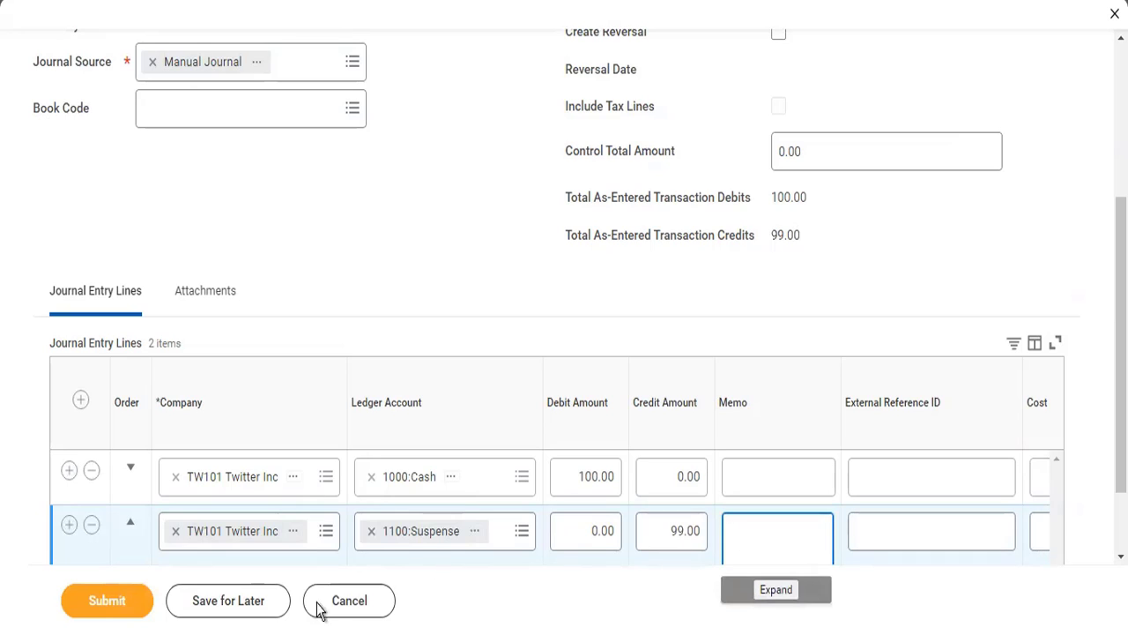
- Set the credit amount of the 1100:Suspense line to 100 and submit the journal
key(shift+Tab)
text(01)
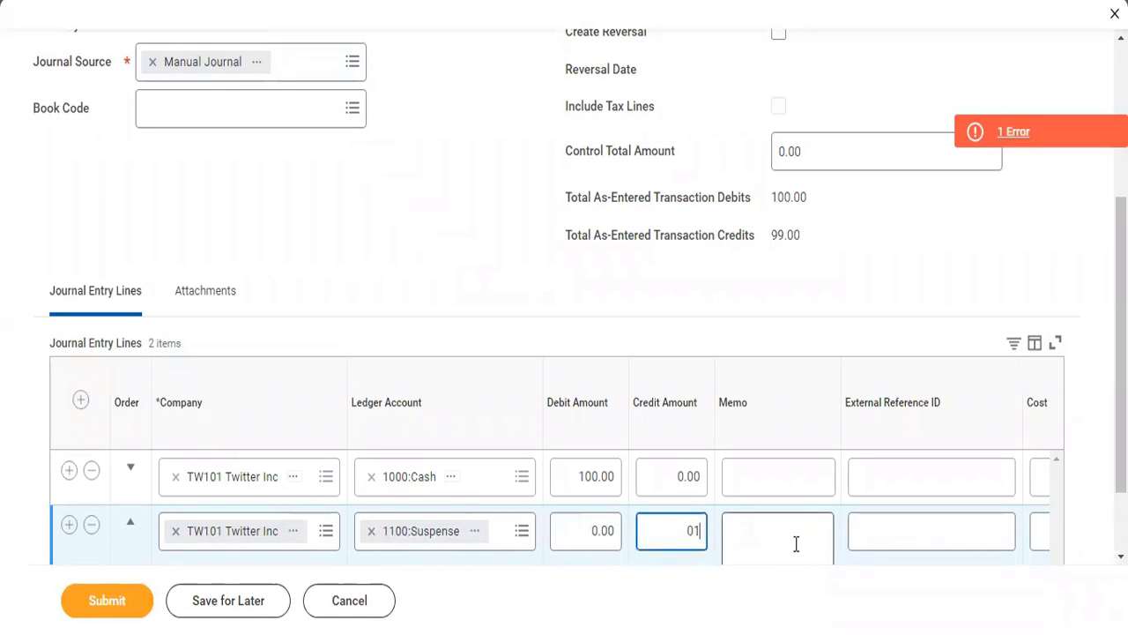
key(BackSpace)
key(BackSpace)
text(100)
key(Tab)
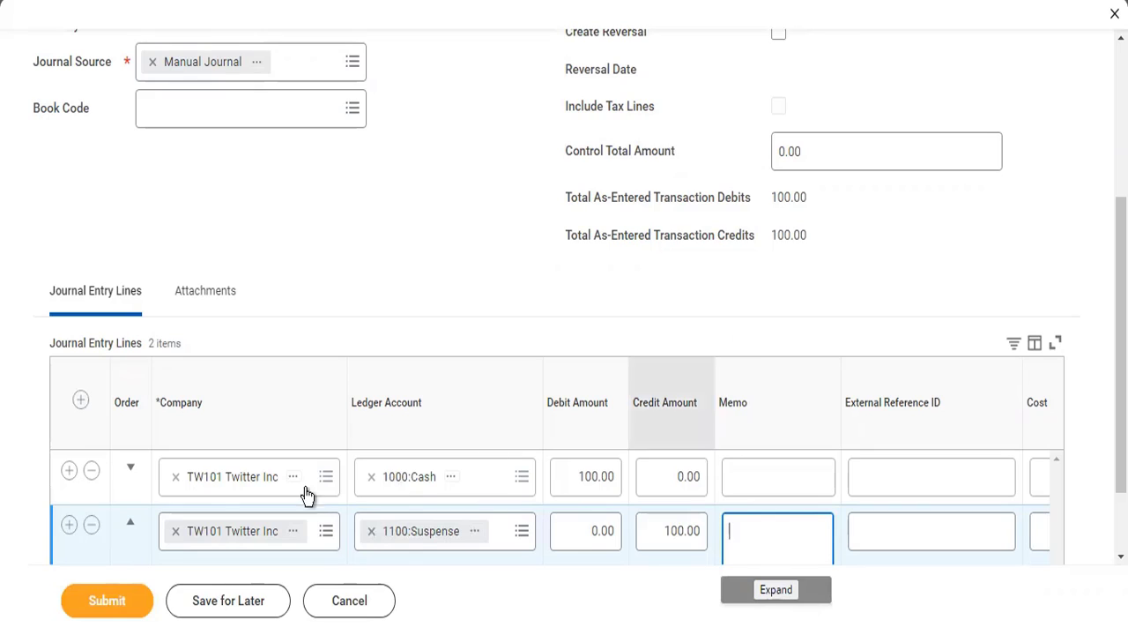
click(114, 602)
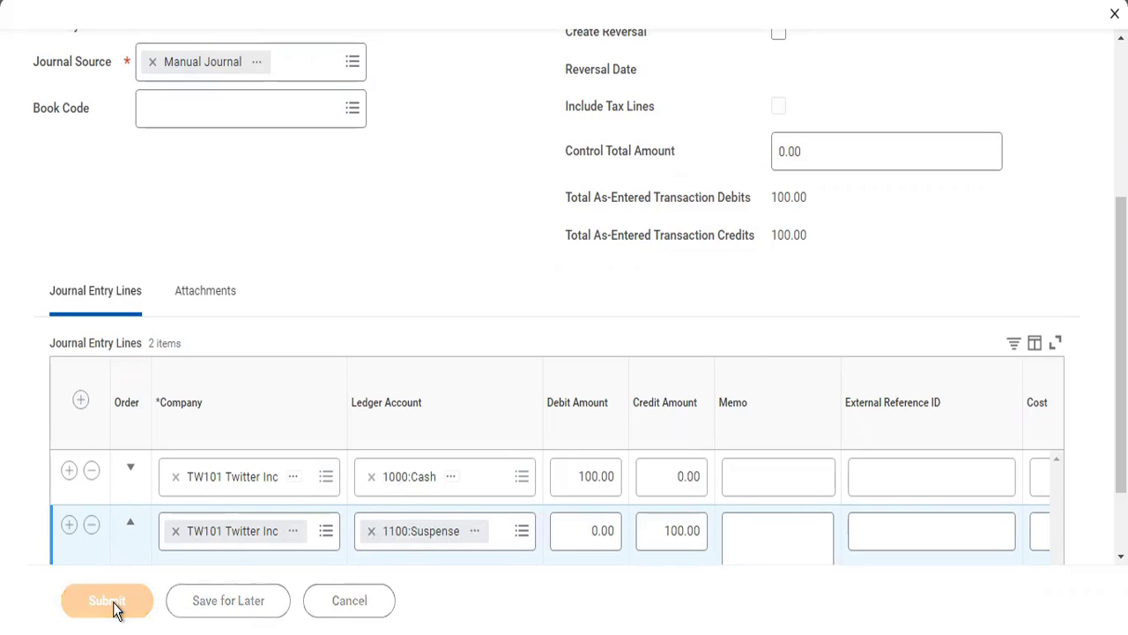